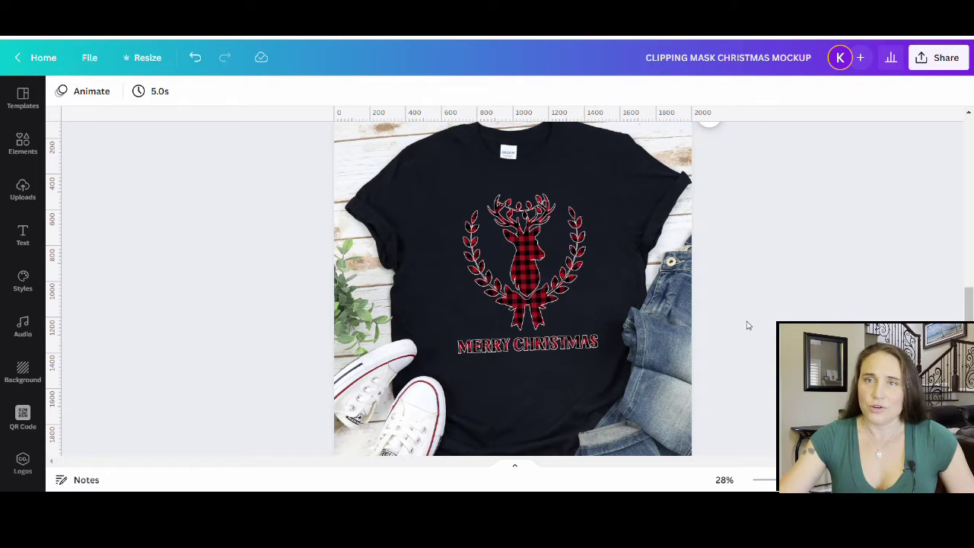
scroll(746, 328, "up", 5)
scroll(746, 328, "up", 2)
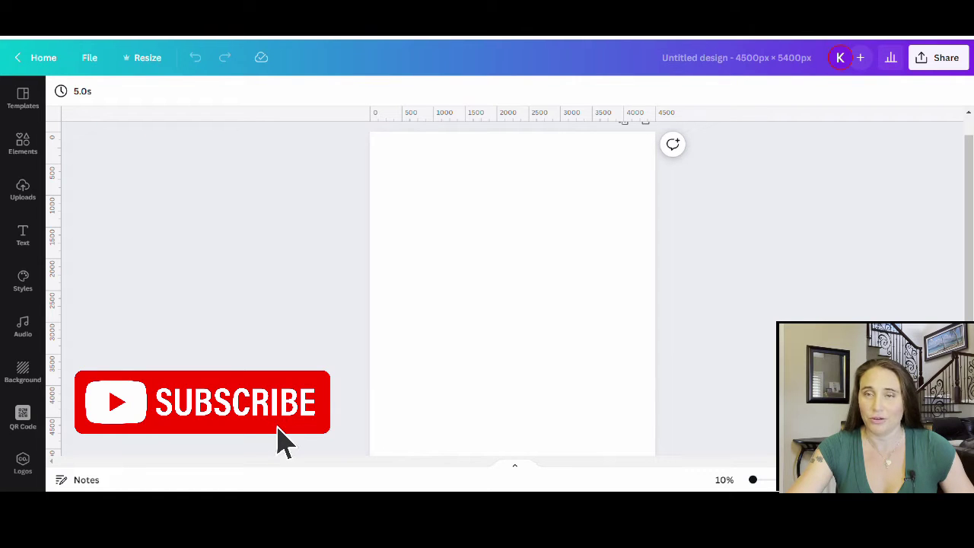
Set the blank page's background color to black
left_click(447, 240)
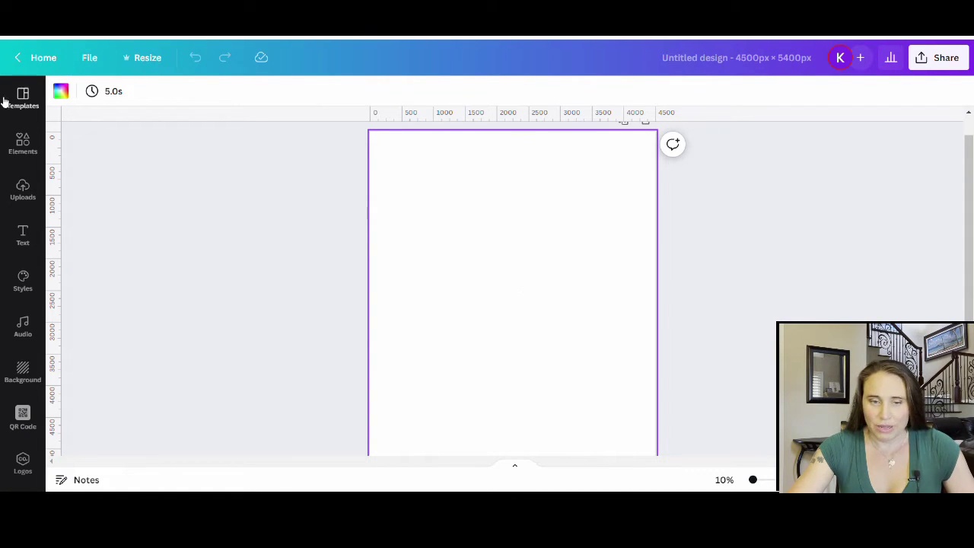
left_click(61, 93)
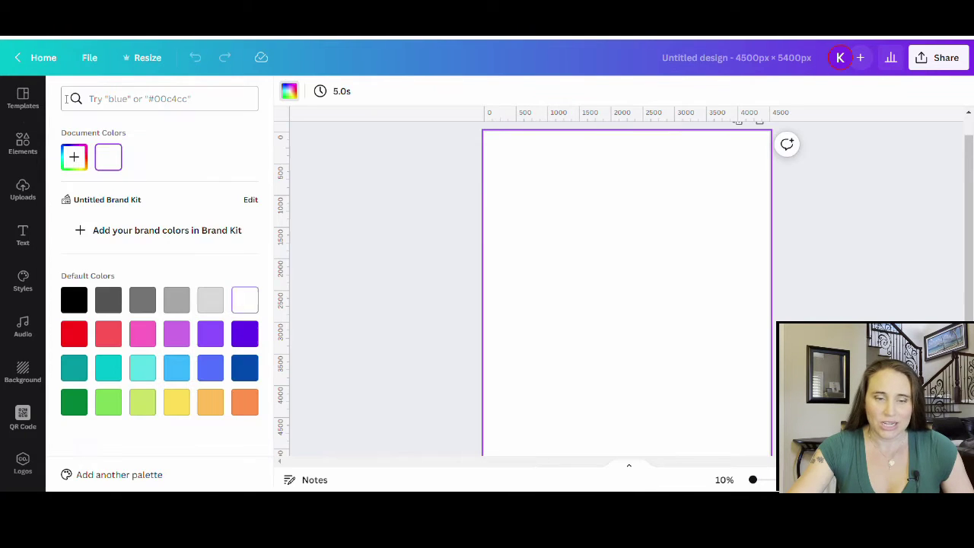
left_click(73, 302)
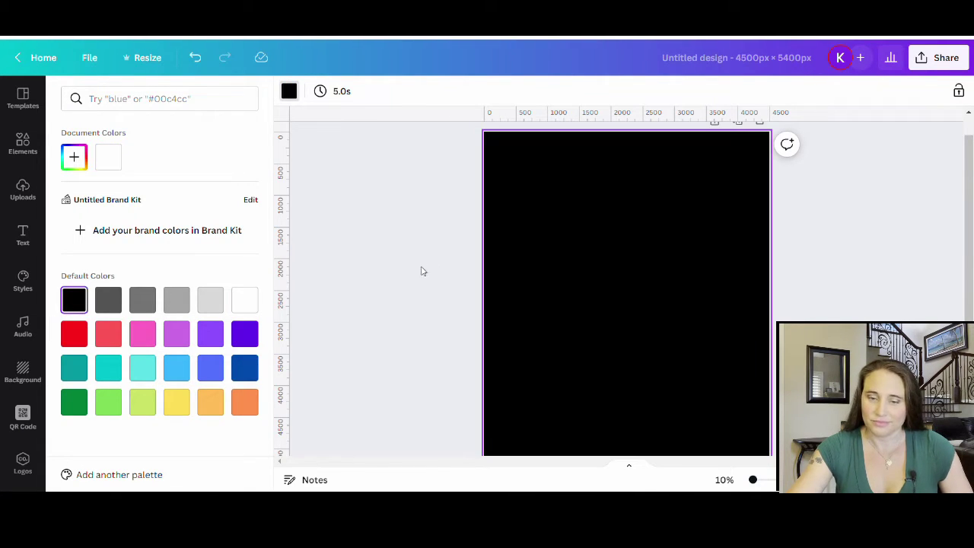
left_click(389, 278)
left_click(329, 292)
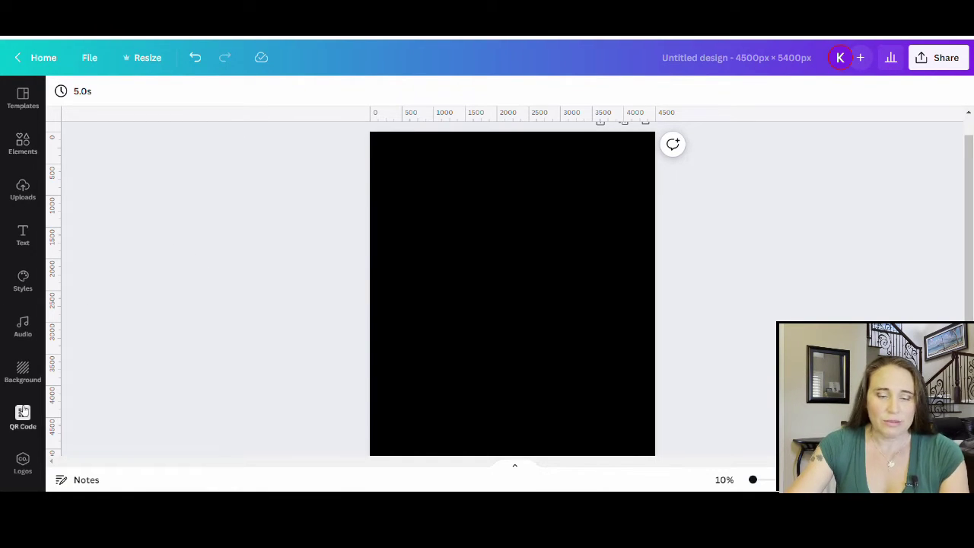
Search the elements library for REINDEER and limit the results to graphics
left_click(23, 143)
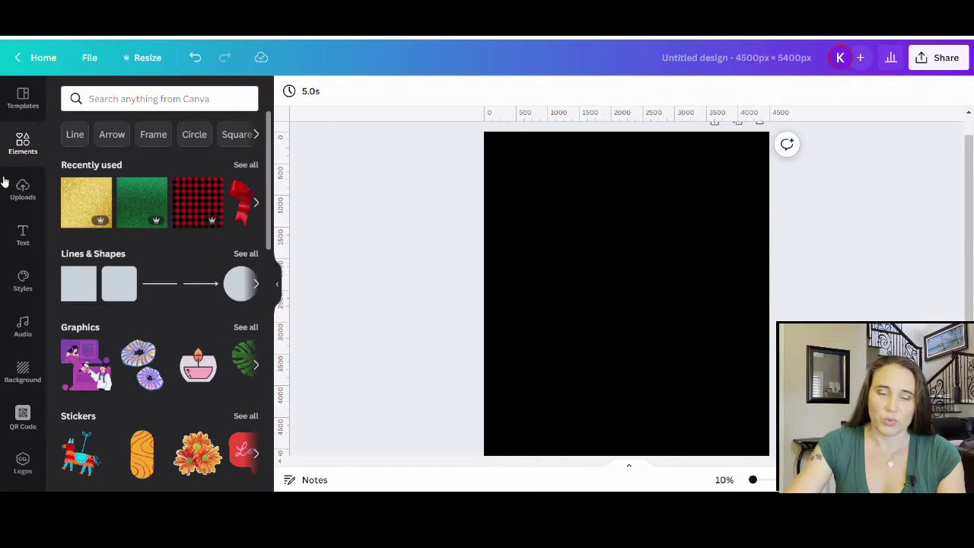
left_click(102, 104)
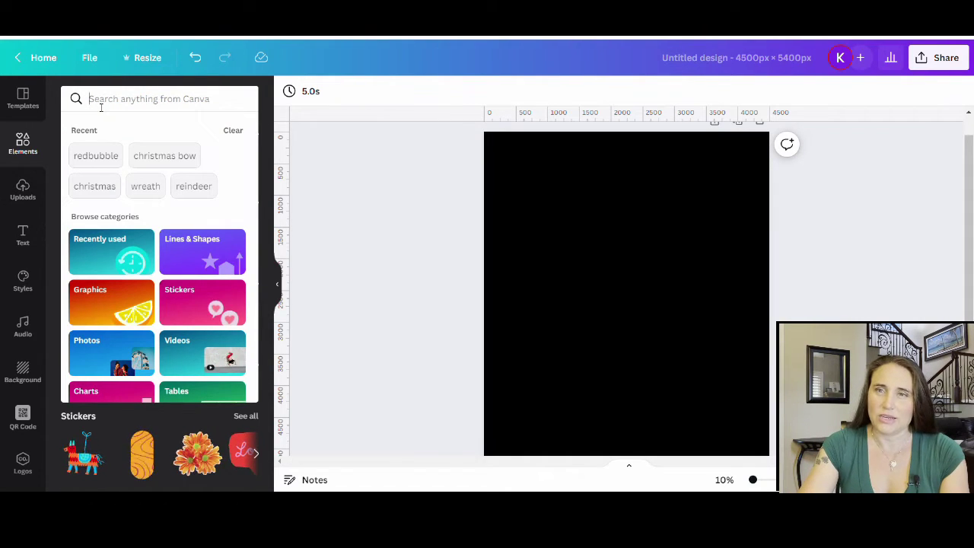
type("REINDEER")
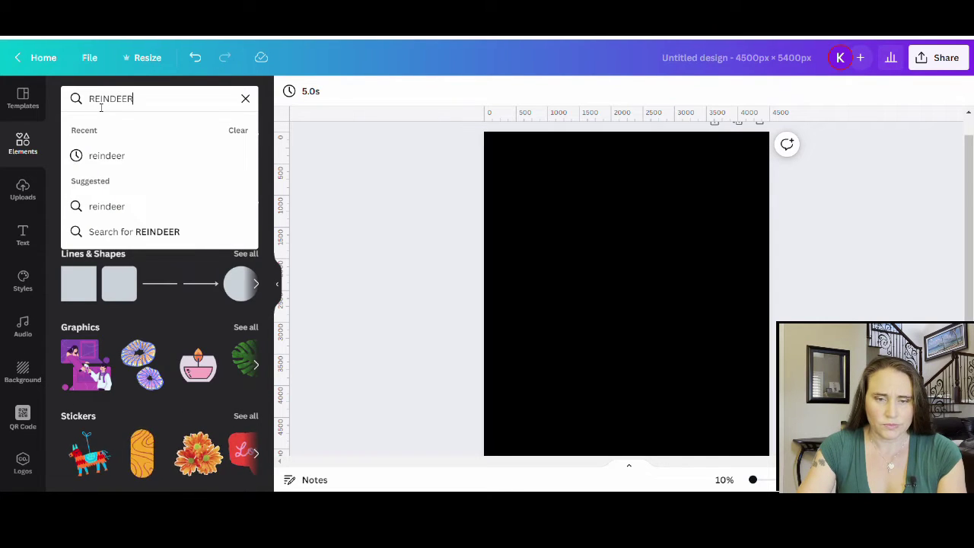
key("Return")
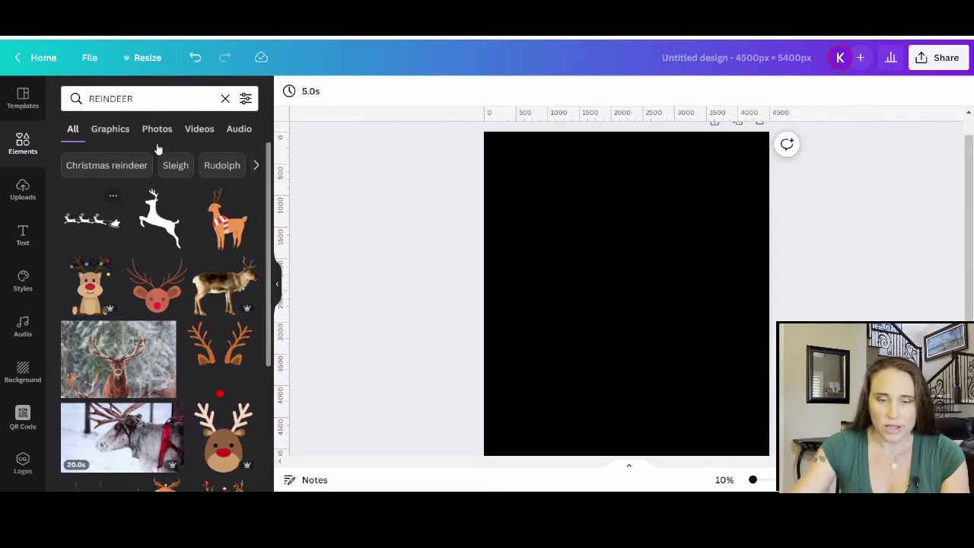
left_click(110, 131)
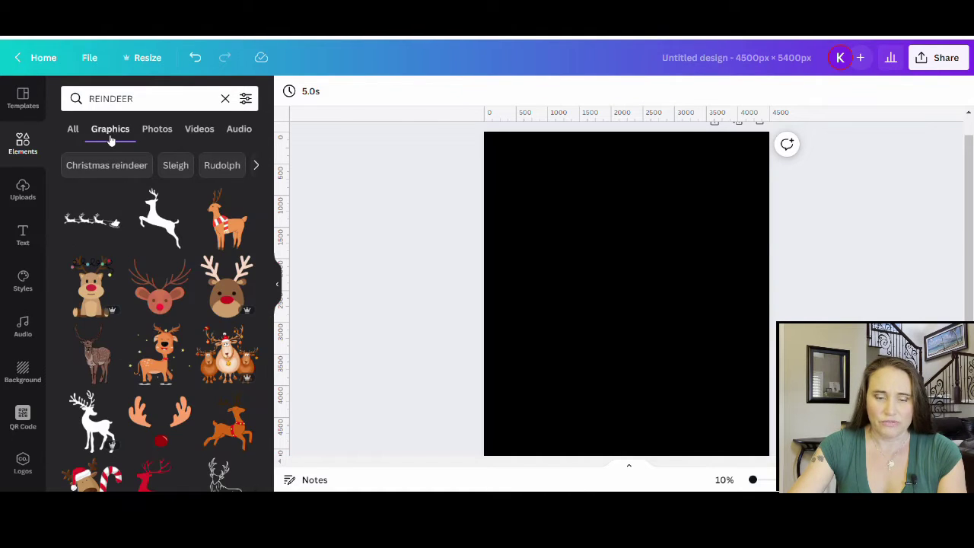
Browse the reindeer graphics and add the solid deer head silhouette with tall antlers to the page
scroll(180, 202, "down", 5)
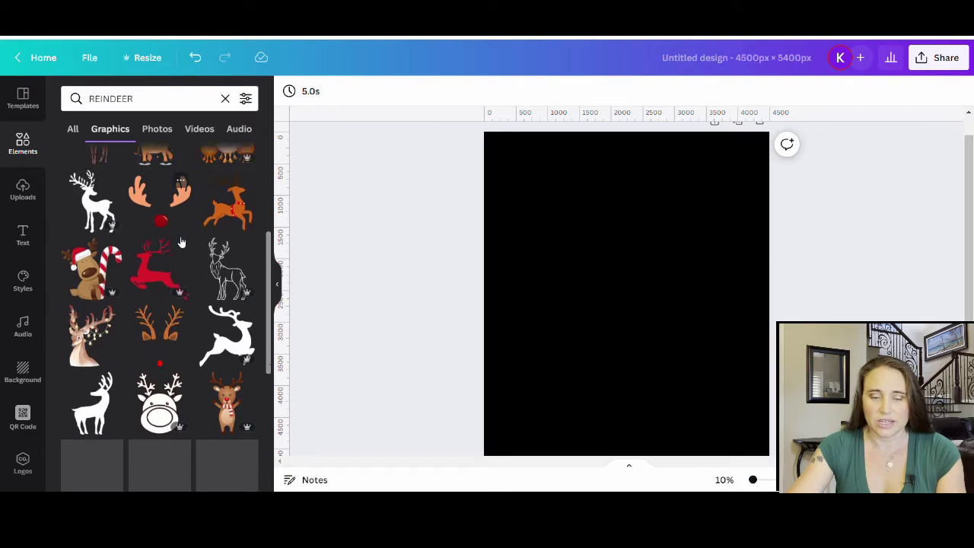
scroll(181, 242, "down", 2)
scroll(173, 285, "down", 3)
scroll(173, 286, "down", 5)
scroll(172, 464, "down", 3)
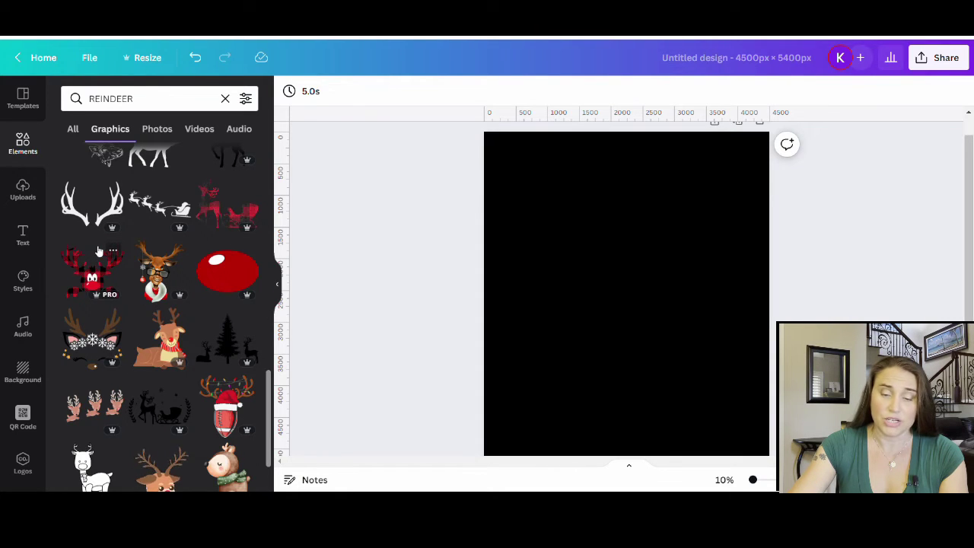
scroll(95, 259, "down", 1)
scroll(148, 292, "down", 3)
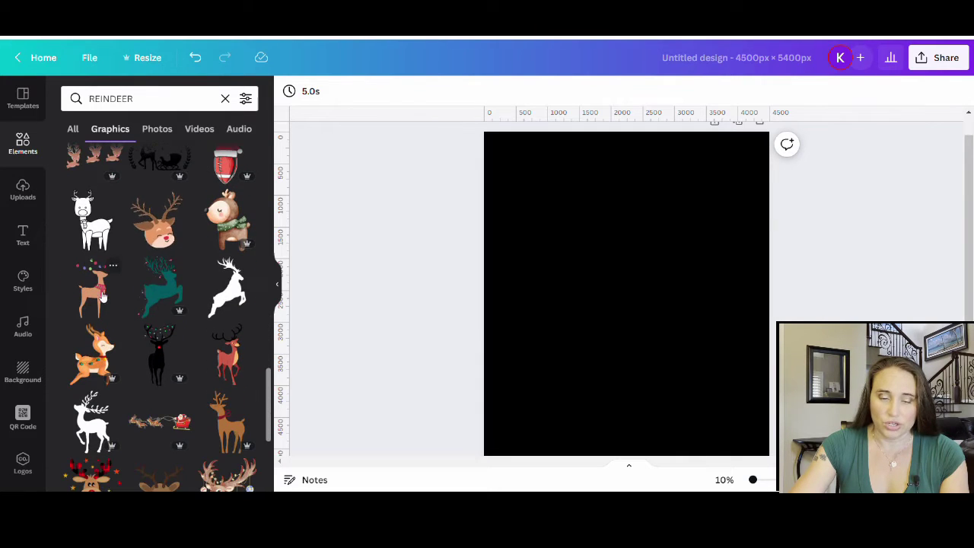
scroll(126, 311, "down", 2)
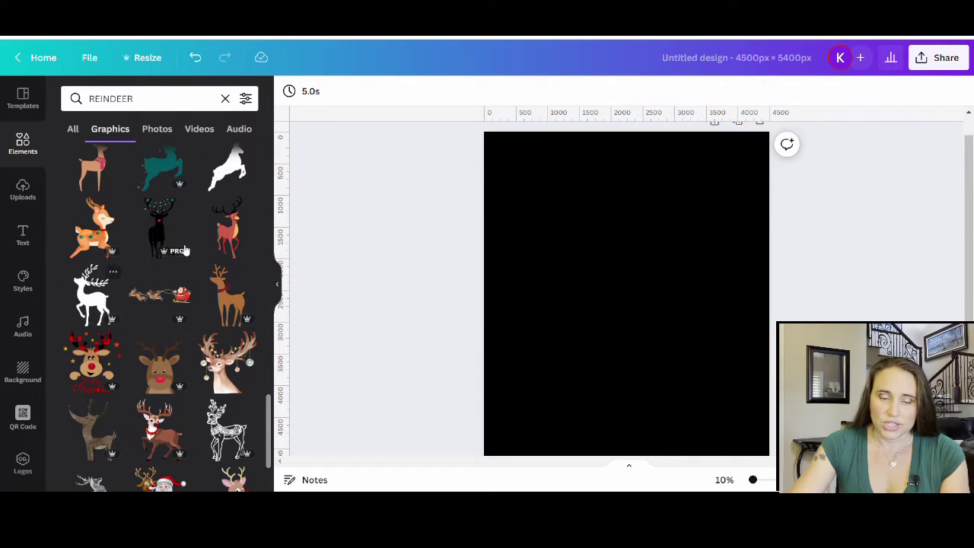
scroll(179, 337, "down", 2)
scroll(179, 338, "down", 2)
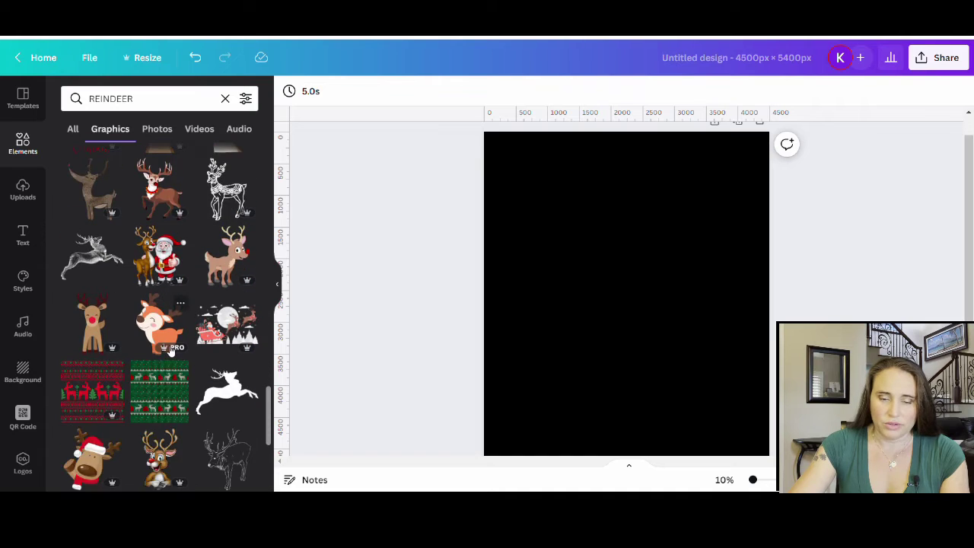
scroll(166, 333, "down", 3)
scroll(165, 333, "down", 4)
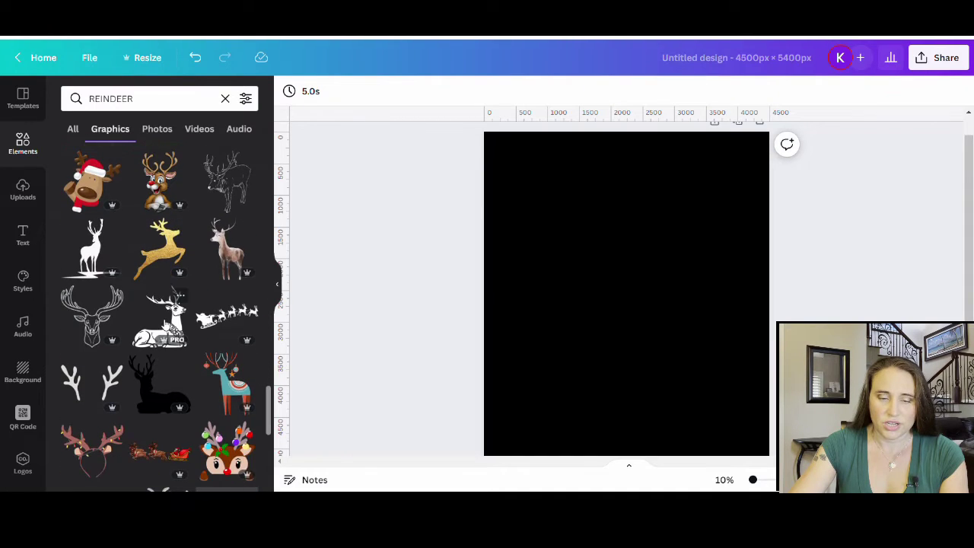
scroll(164, 314, "down", 2)
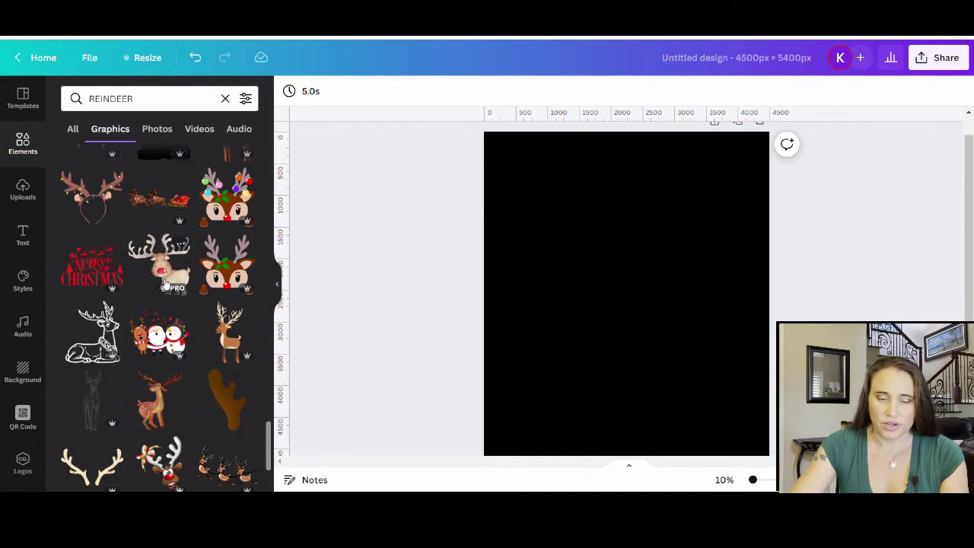
scroll(164, 283, "down", 2)
scroll(160, 305, "down", 5)
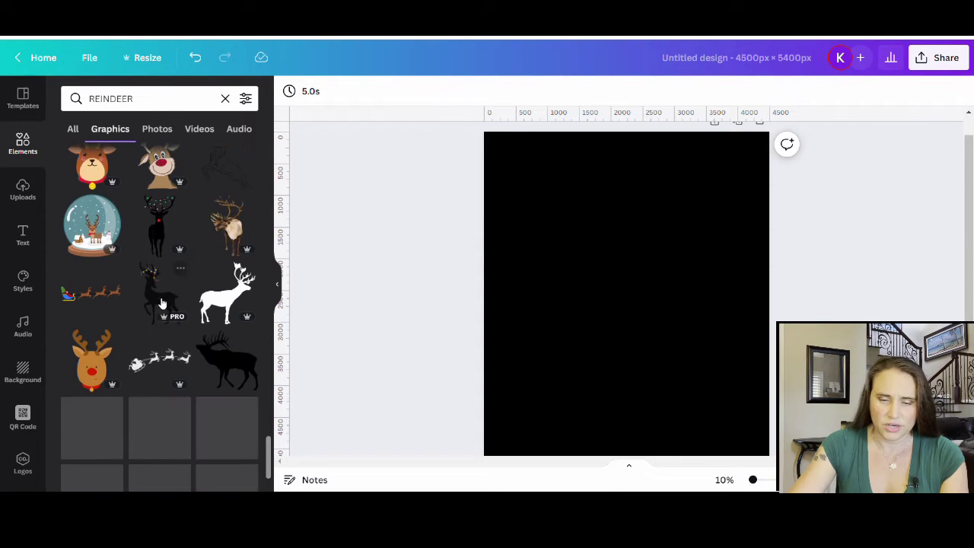
scroll(149, 348, "down", 5)
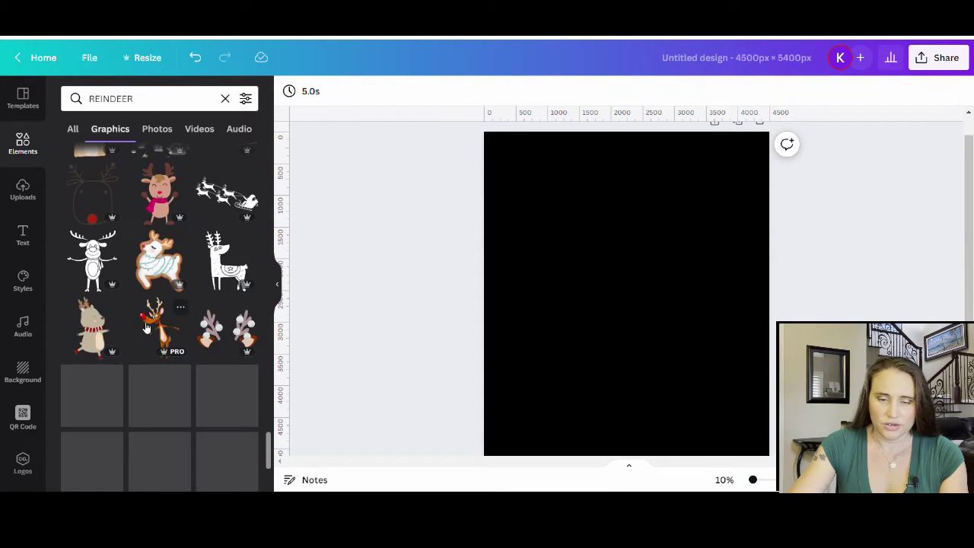
scroll(166, 228, "down", 5)
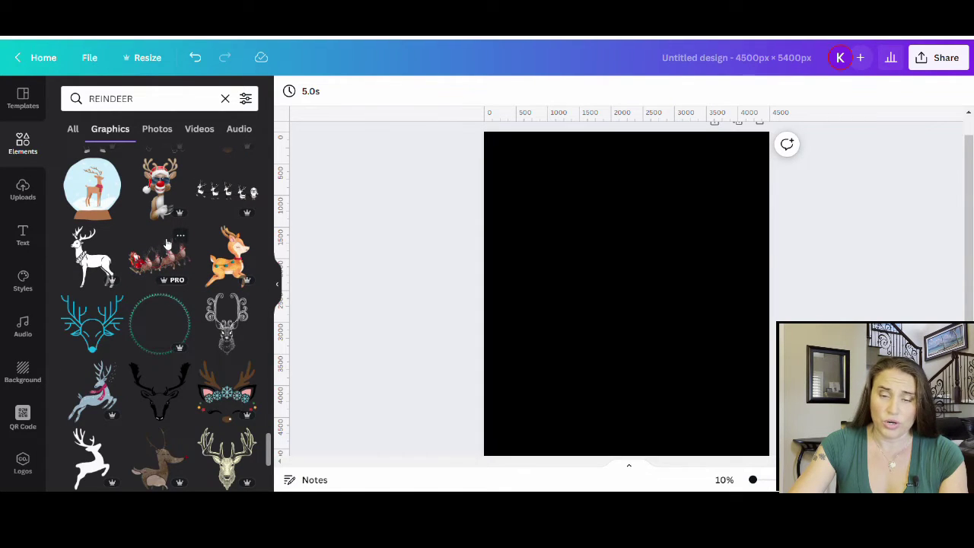
scroll(168, 298, "down", 1)
scroll(132, 410, "down", 2)
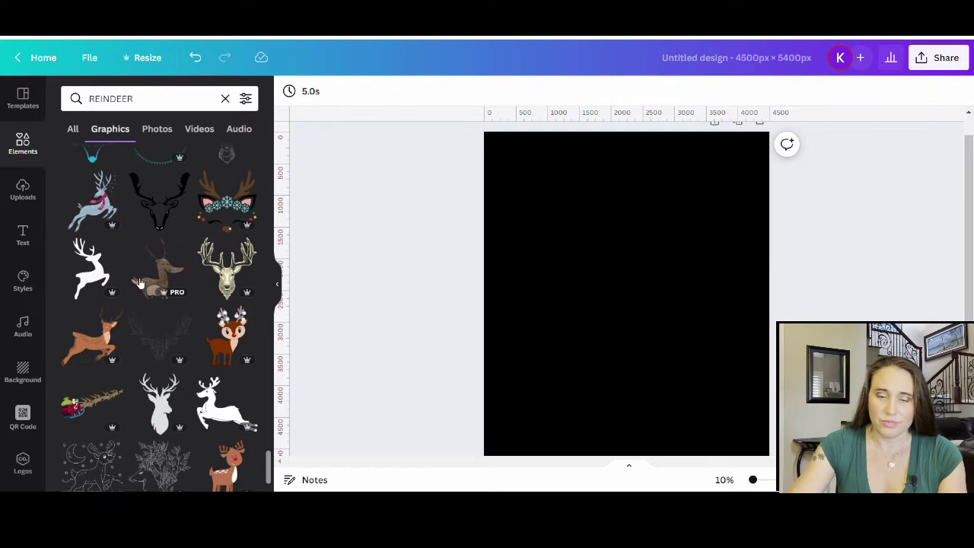
scroll(169, 314, "down", 1)
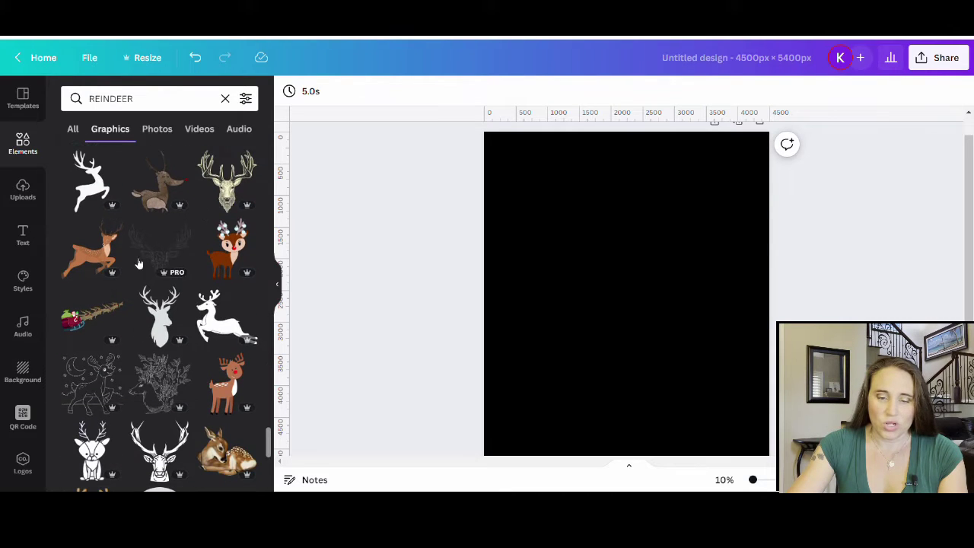
left_click(167, 314)
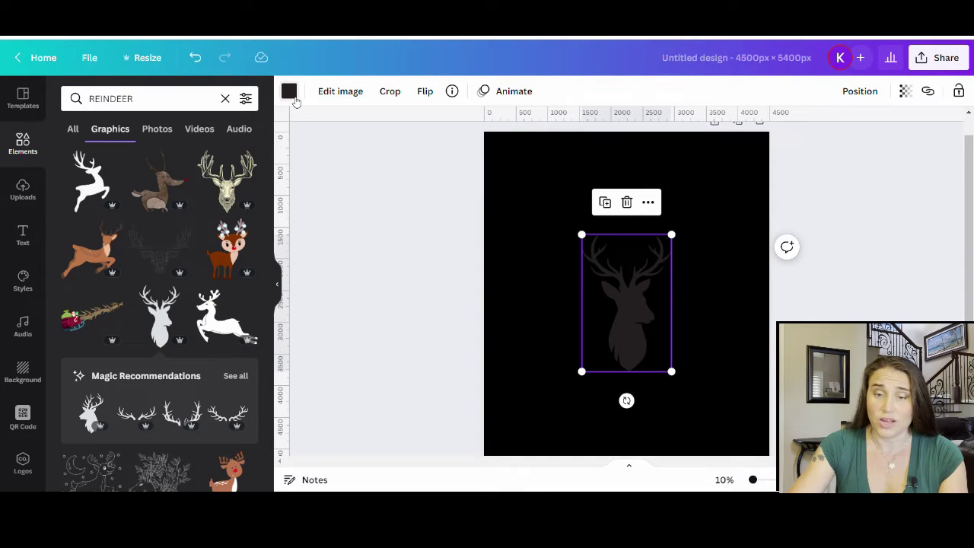
Recolor the deer head silhouette white, enlarge it to fill most of the page height and center it
left_click(289, 90)
left_click(253, 302)
left_click(416, 303)
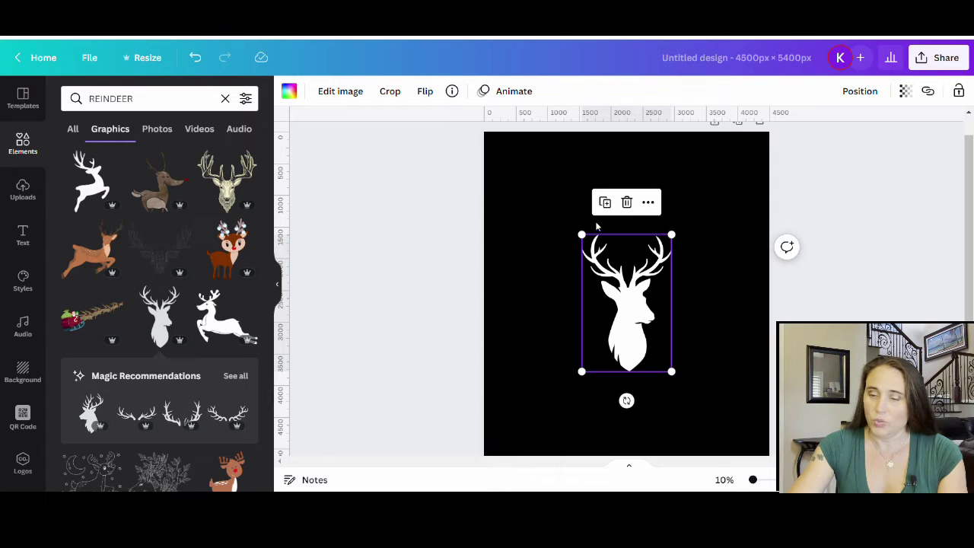
left_click_drag(582, 236, 545, 178)
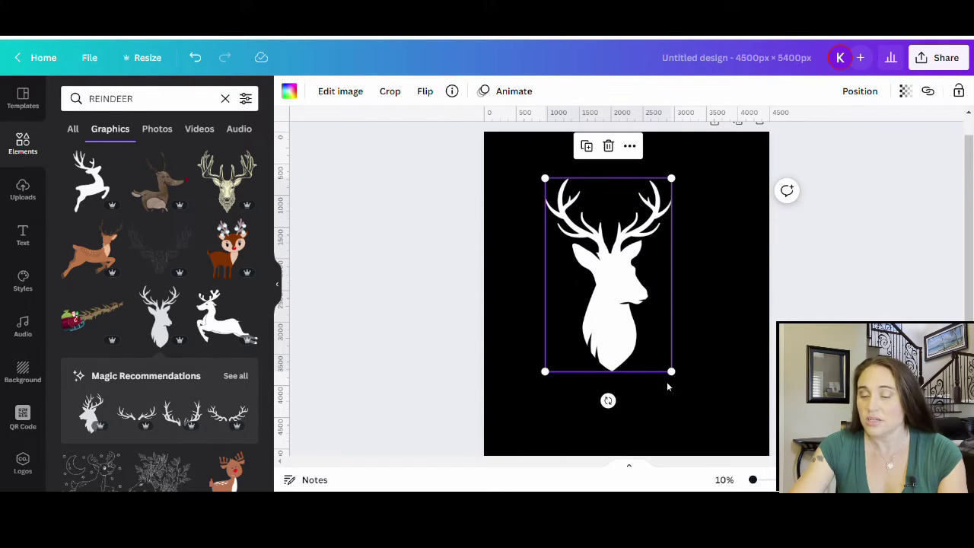
left_click_drag(674, 382, 707, 430)
mouse_move(637, 393)
left_mouse_down()
mouse_move(638, 364)
mouse_move(631, 387)
mouse_move(632, 378)
left_mouse_up()
left_click(337, 279)
Search the graphics for wreath and add the two-tone gray open laurel wreath with crossed stems to the page
left_click(197, 98)
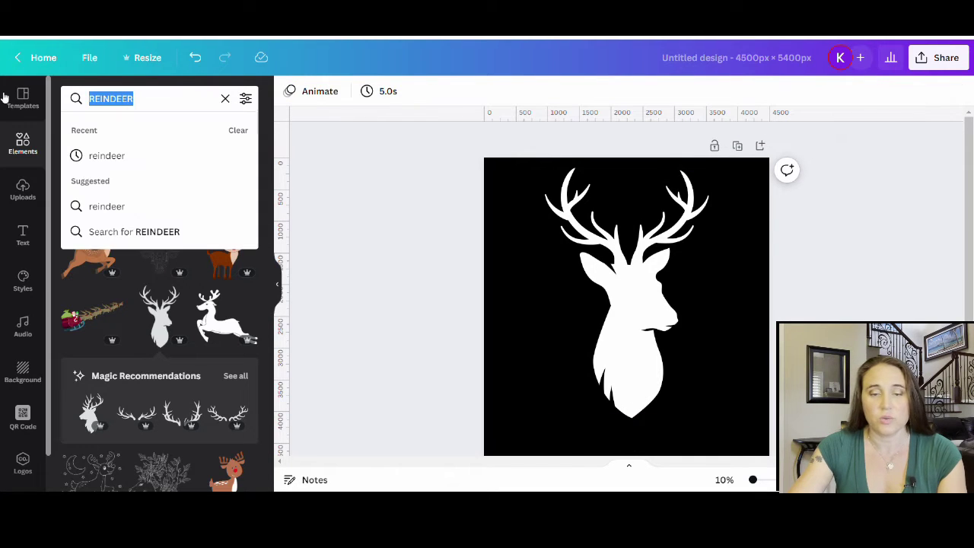
type("wre")
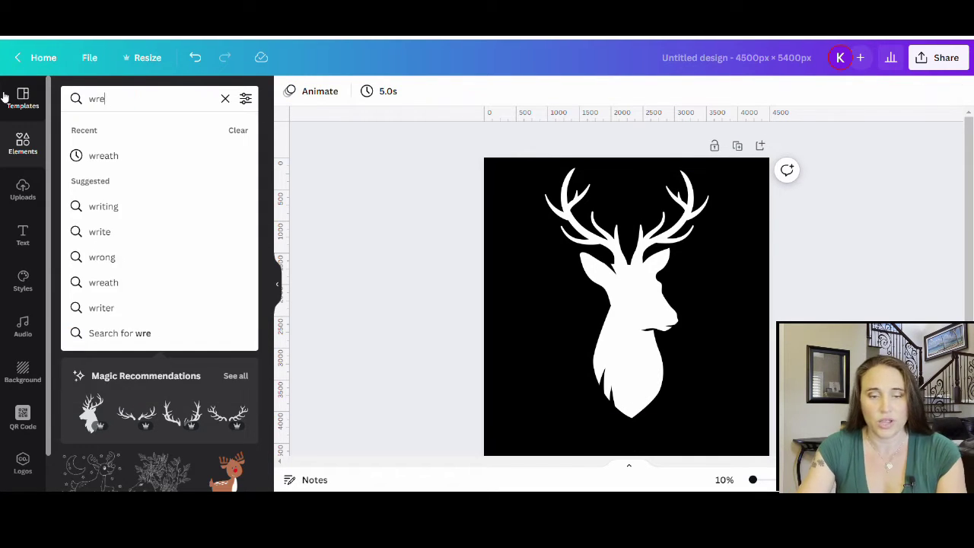
type("ath")
key("Return")
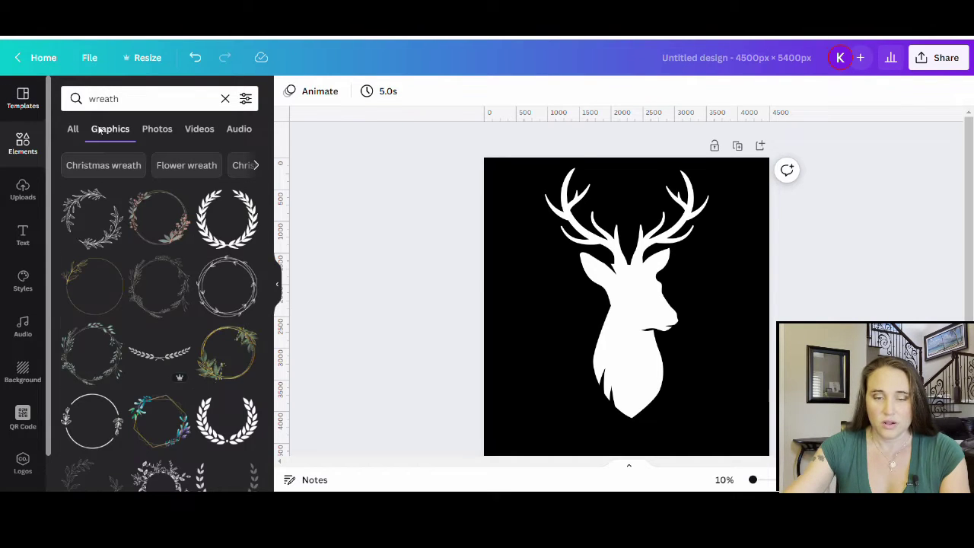
scroll(144, 271, "down", 3)
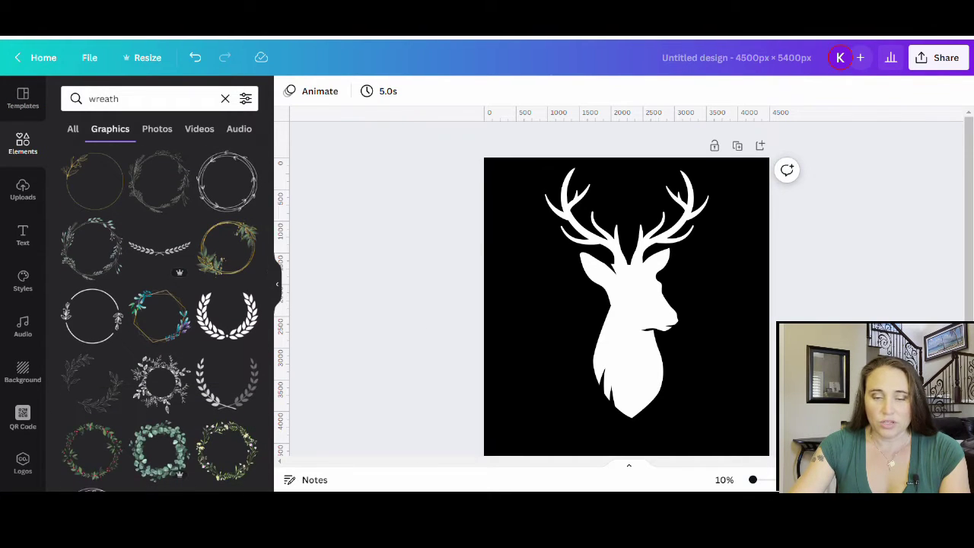
left_click(219, 395)
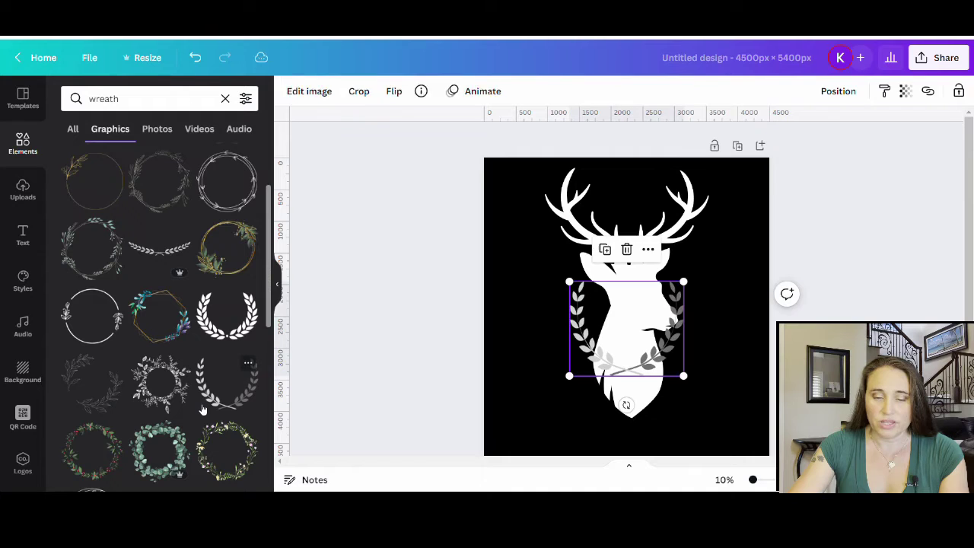
Enlarge the laurel wreath to nearly the page width and center it around the lower part of the deer head
left_click_drag(684, 376, 769, 448)
left_click_drag(691, 436, 656, 431)
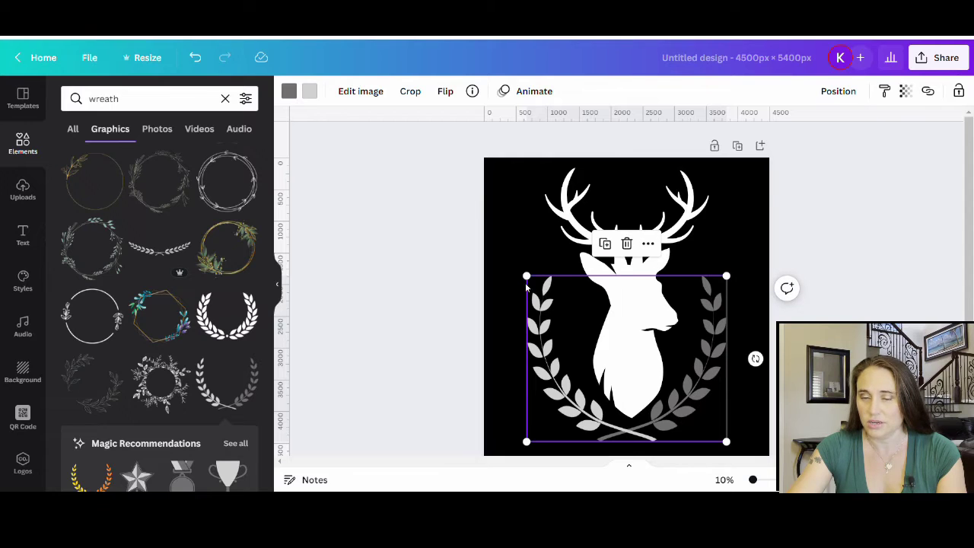
left_click_drag(499, 224, 496, 221)
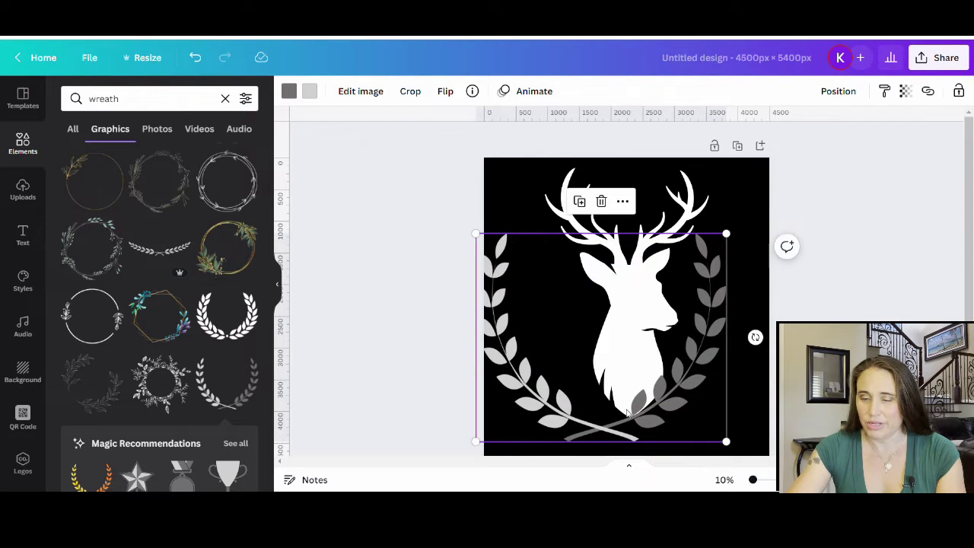
left_click_drag(651, 414, 676, 412)
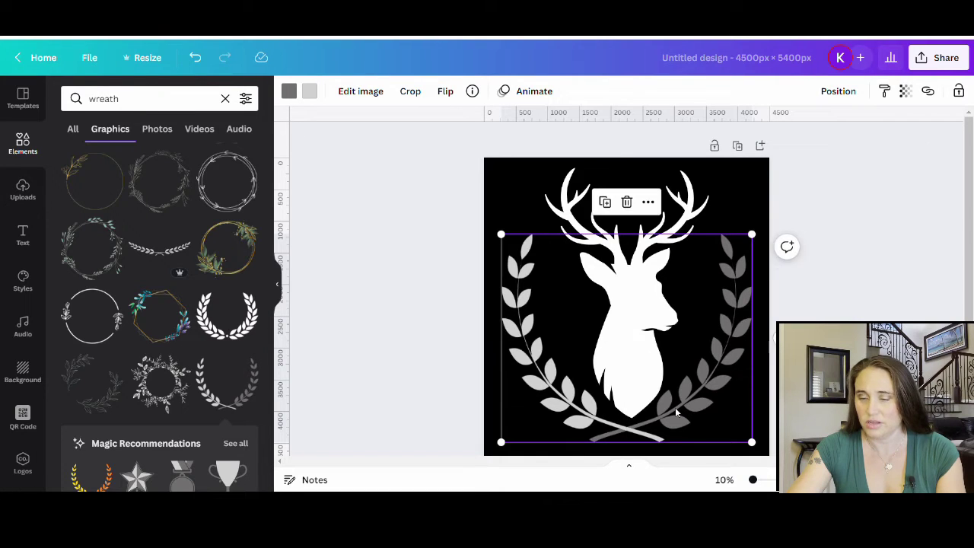
key("Escape")
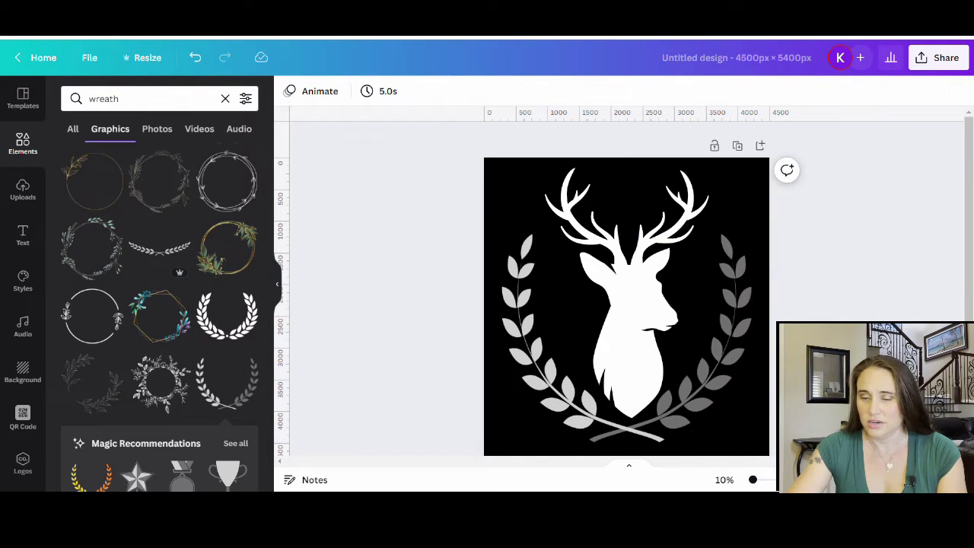
Search the graphics for christmas lights and add the string of large multicolored bulbs on a dark wire to the page
left_click(160, 102)
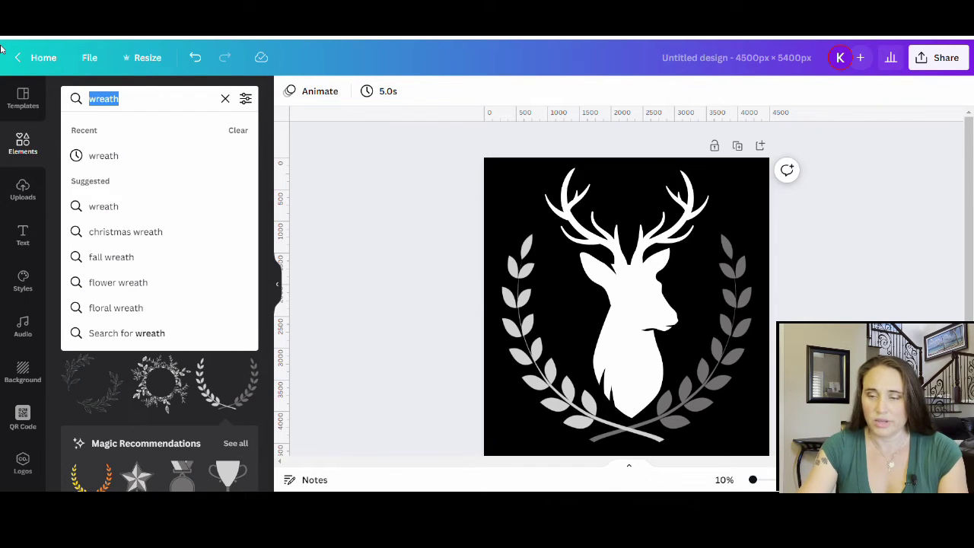
type("chr")
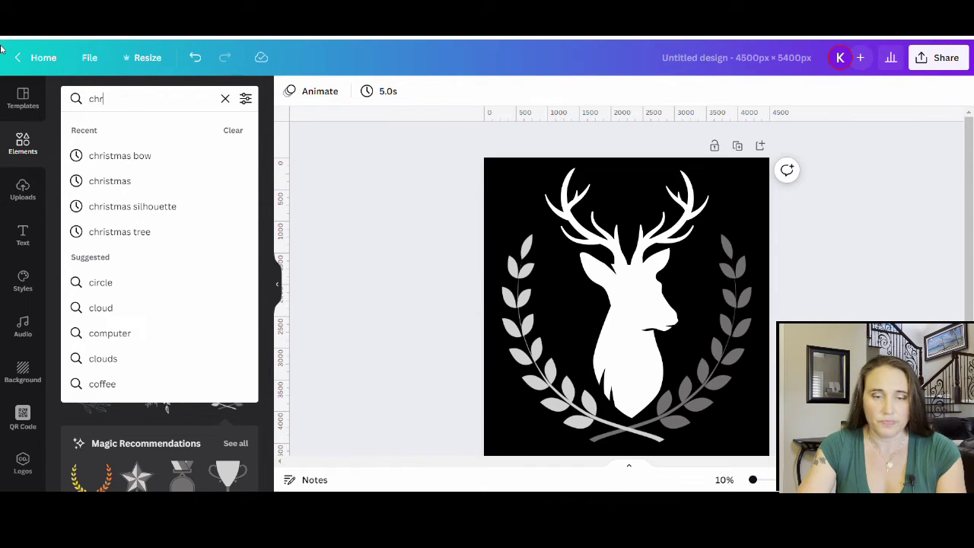
type("istmas lights")
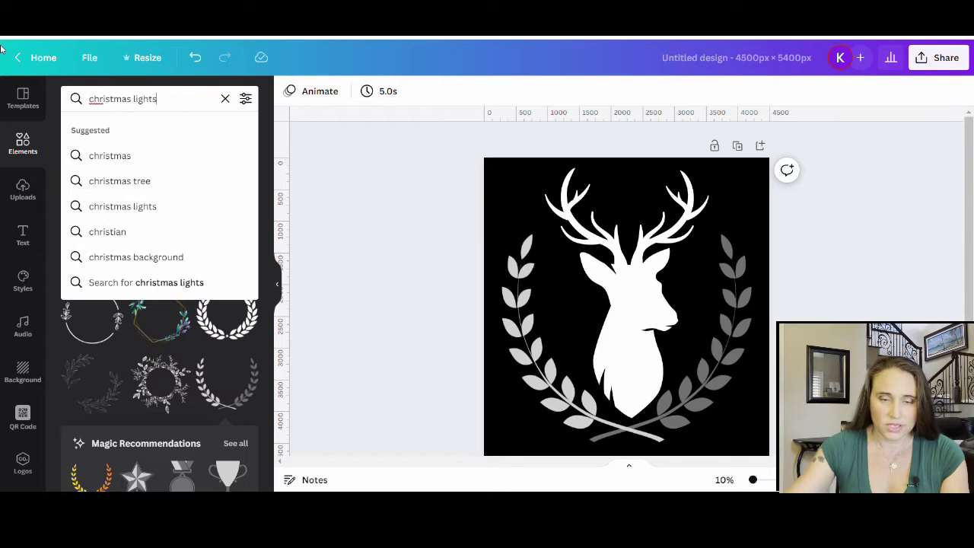
key("Return")
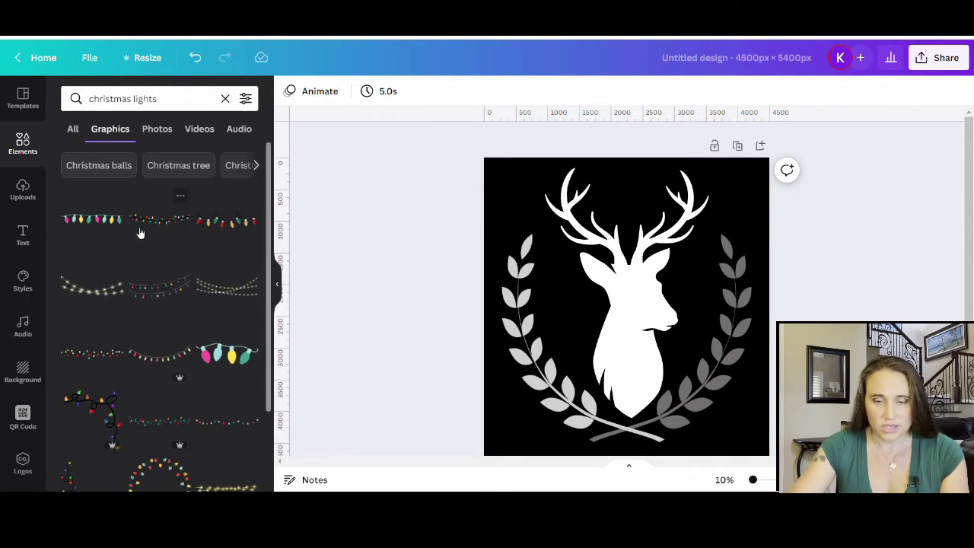
scroll(165, 259, "down", 4)
scroll(183, 286, "down", 3)
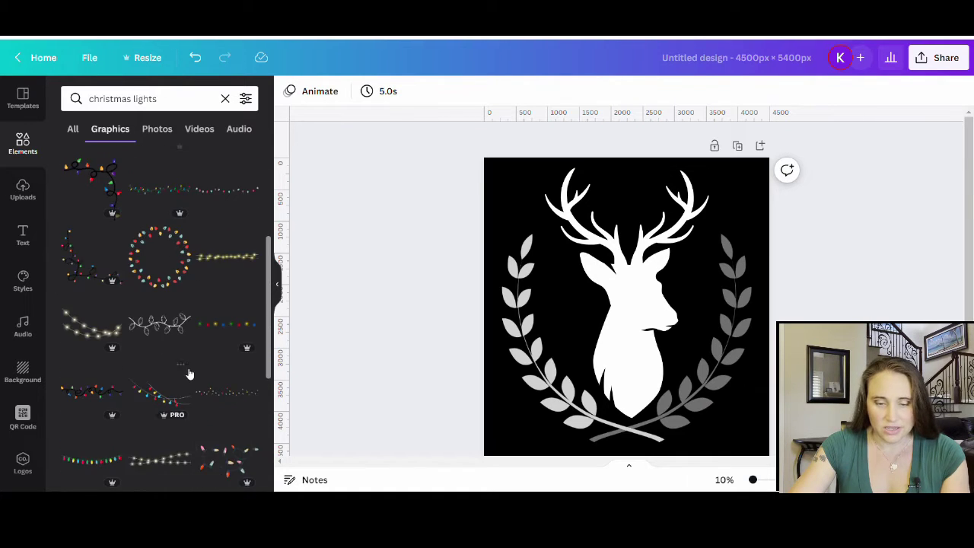
scroll(183, 305, "down", 3)
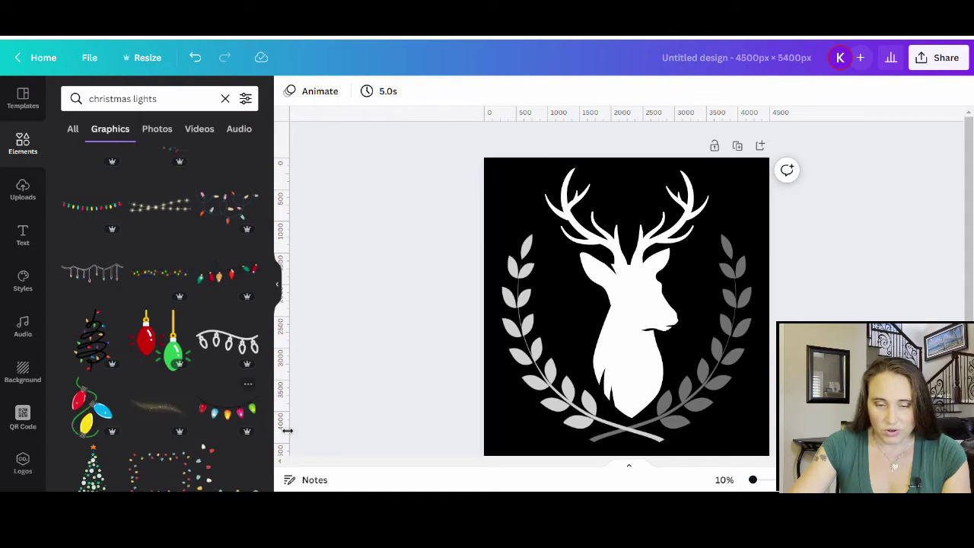
scroll(172, 347, "down", 5)
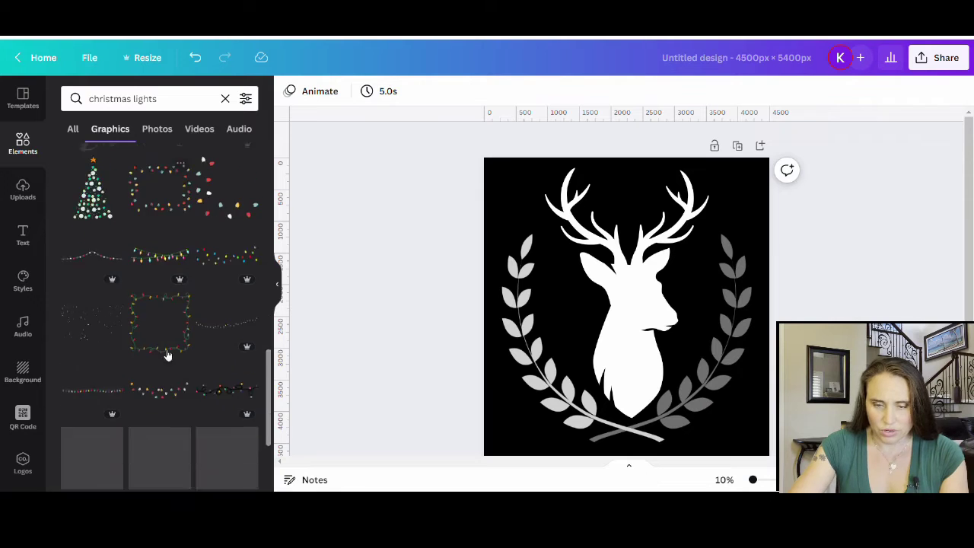
scroll(145, 304, "down", 5)
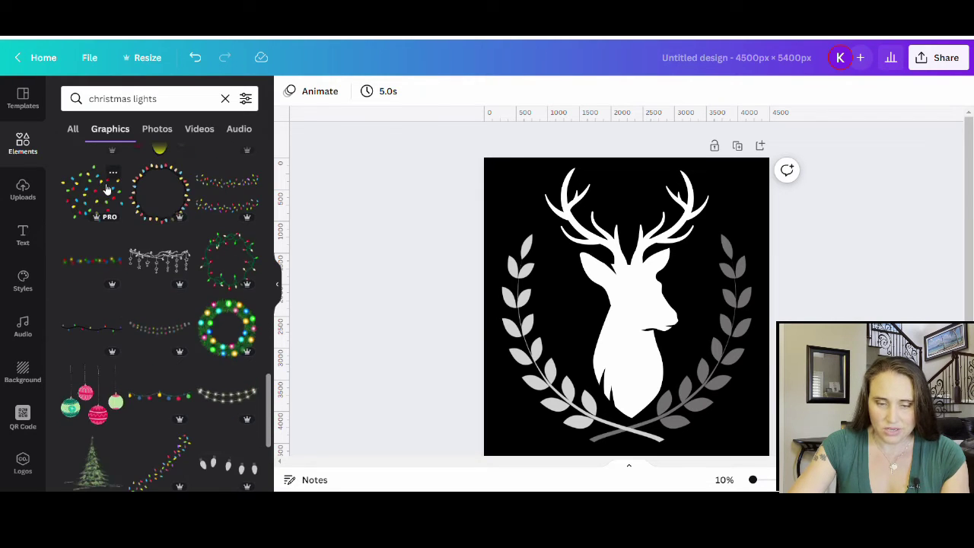
scroll(145, 373, "down", 1)
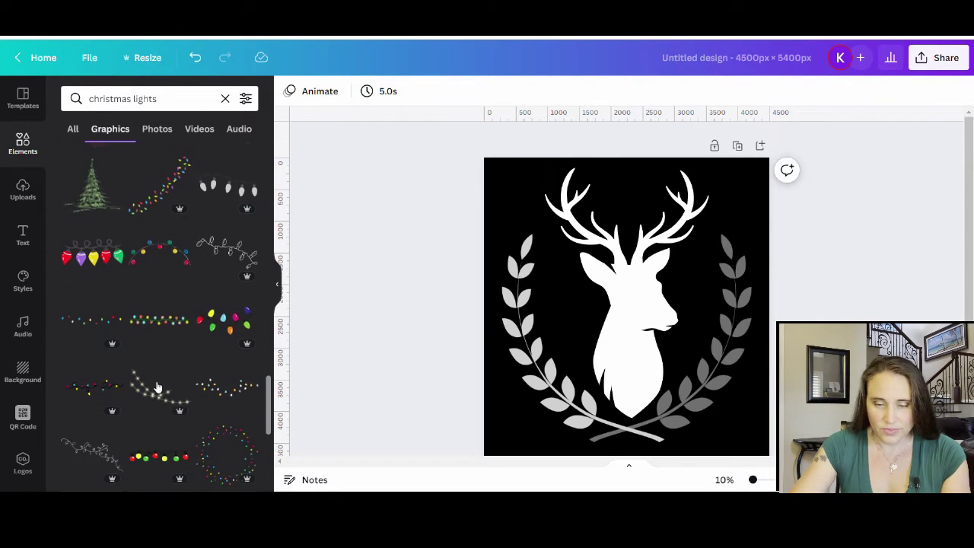
left_click(217, 333)
Move the string of lights up to the antlers and enlarge it slightly so it hangs between the two antler tips
left_click_drag(622, 344, 628, 183)
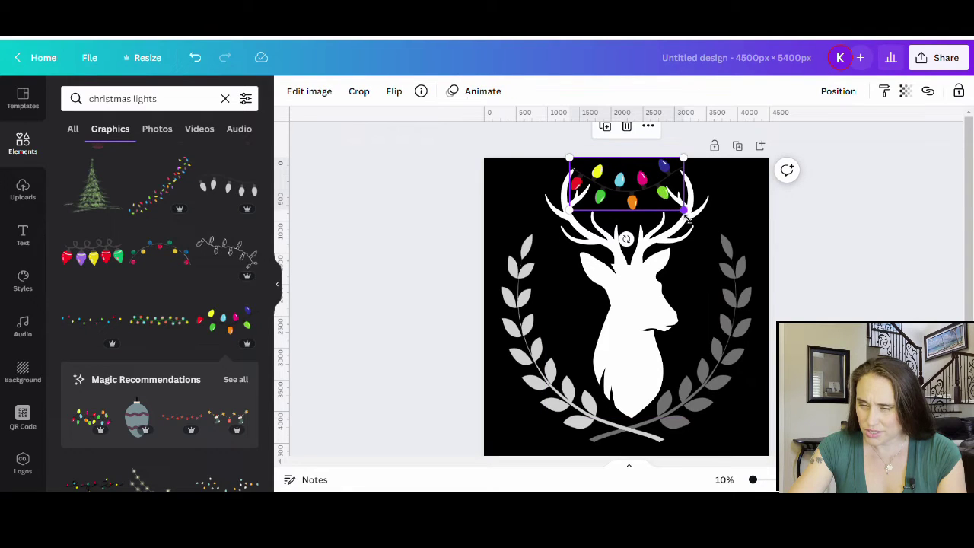
left_click_drag(687, 216, 701, 221)
left_click_drag(636, 204, 633, 214)
left_click_drag(570, 172, 569, 177)
left_click_drag(698, 174, 698, 178)
key("Escape")
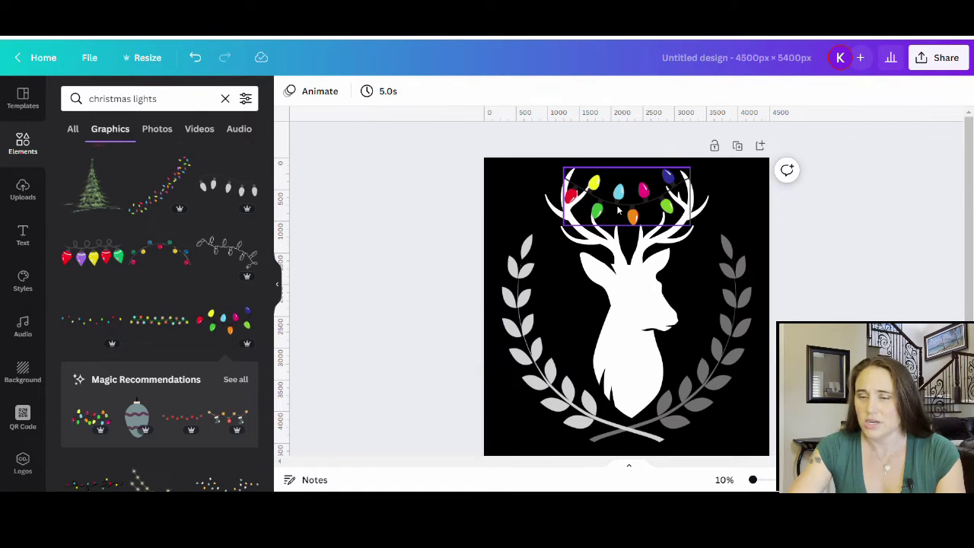
left_click(619, 211)
left_click_drag(619, 211, 619, 211)
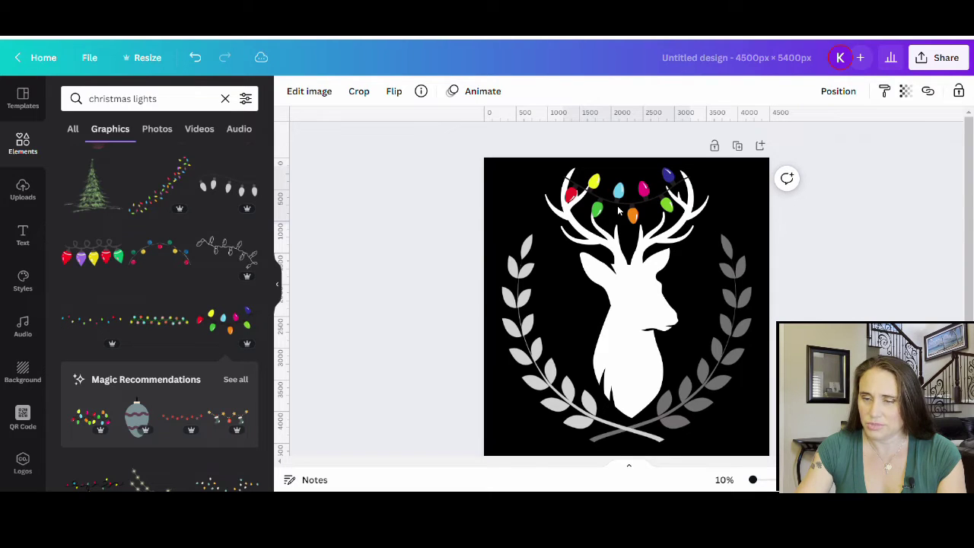
left_click(299, 287)
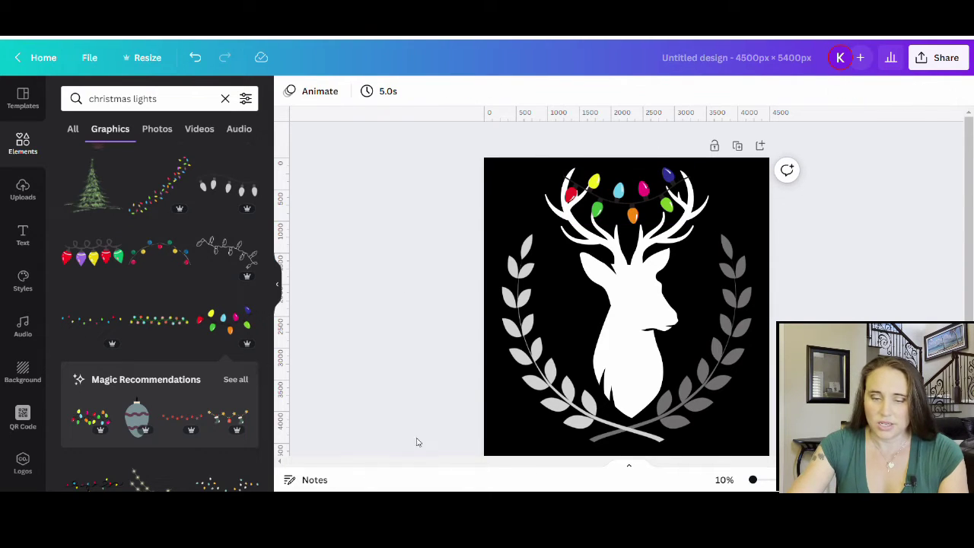
Search the graphics for bows
scroll(221, 297, "down", 2)
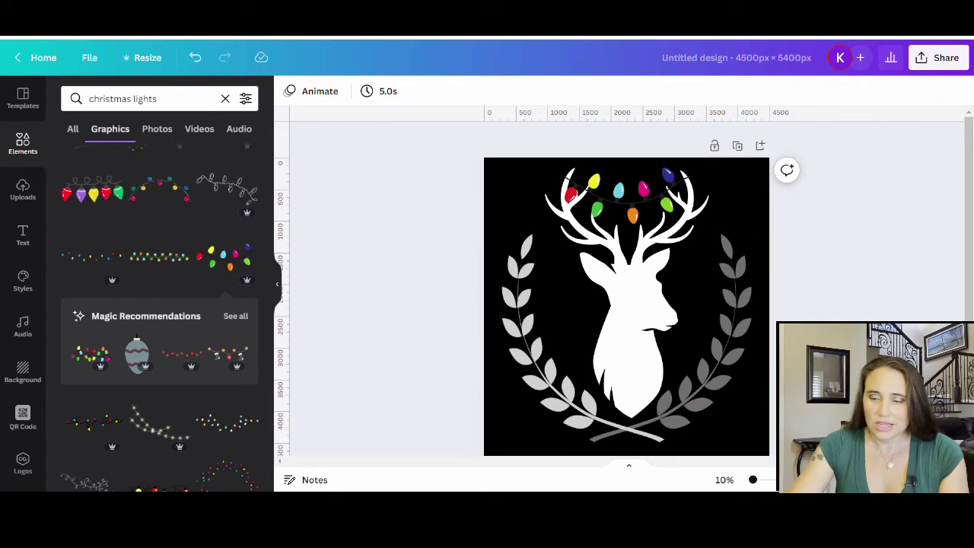
left_click(171, 102)
type("bows")
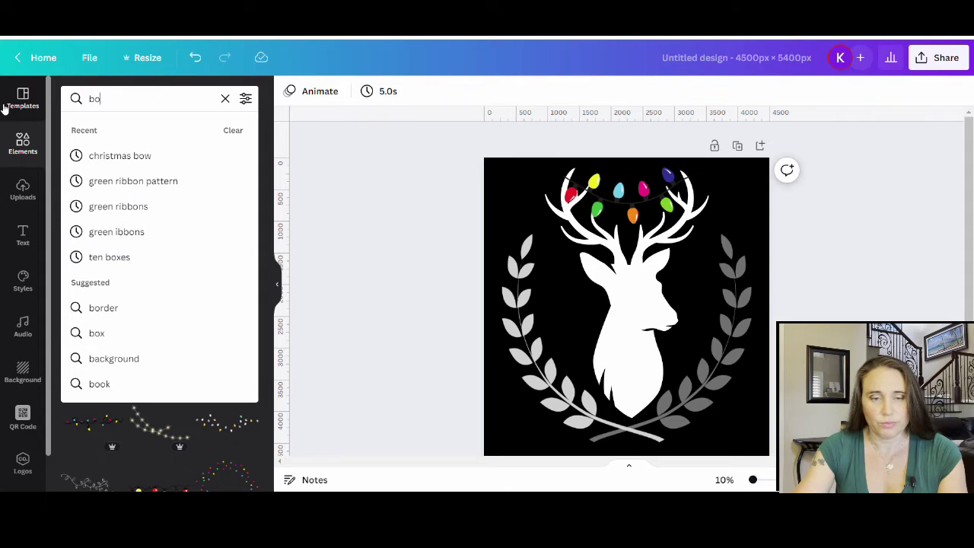
key("Return")
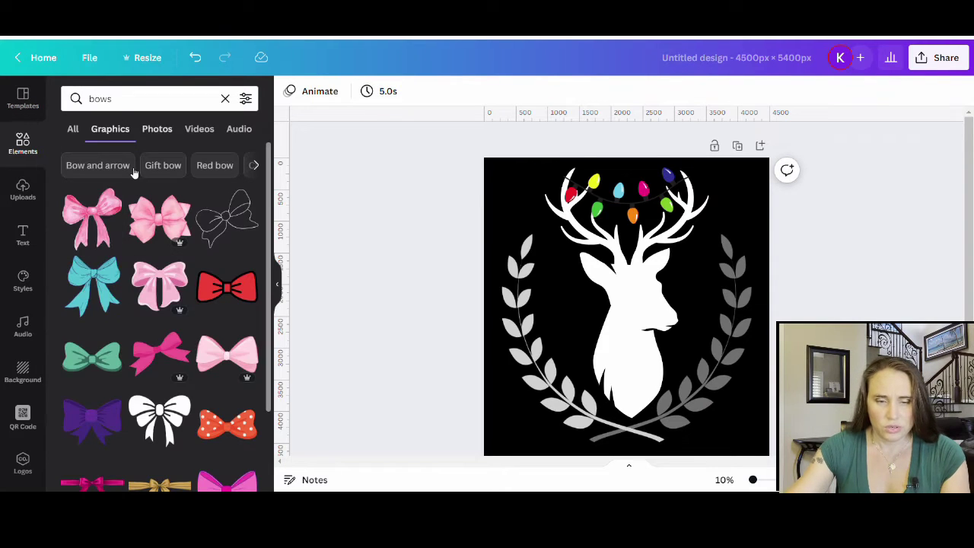
Browse the bow graphics and add the glossy red bow with two hanging ribbon tails to the page
scroll(195, 249, "down", 1)
scroll(194, 248, "down", 5)
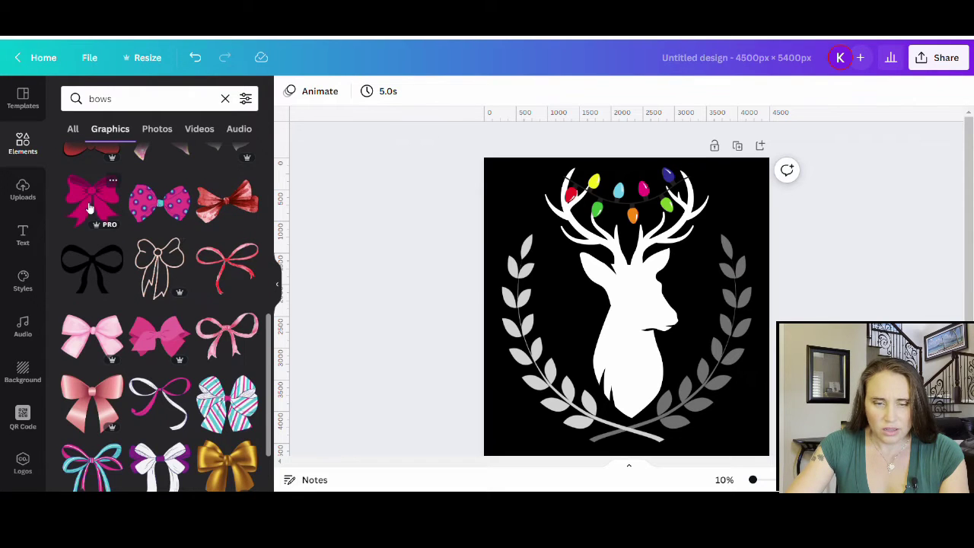
scroll(137, 245, "down", 2)
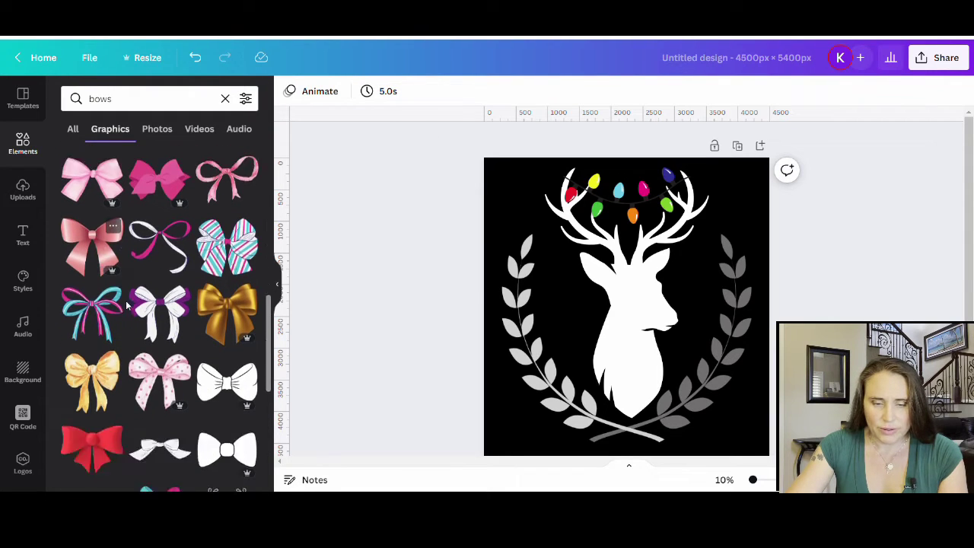
scroll(128, 304, "down", 2)
scroll(171, 262, "down", 1)
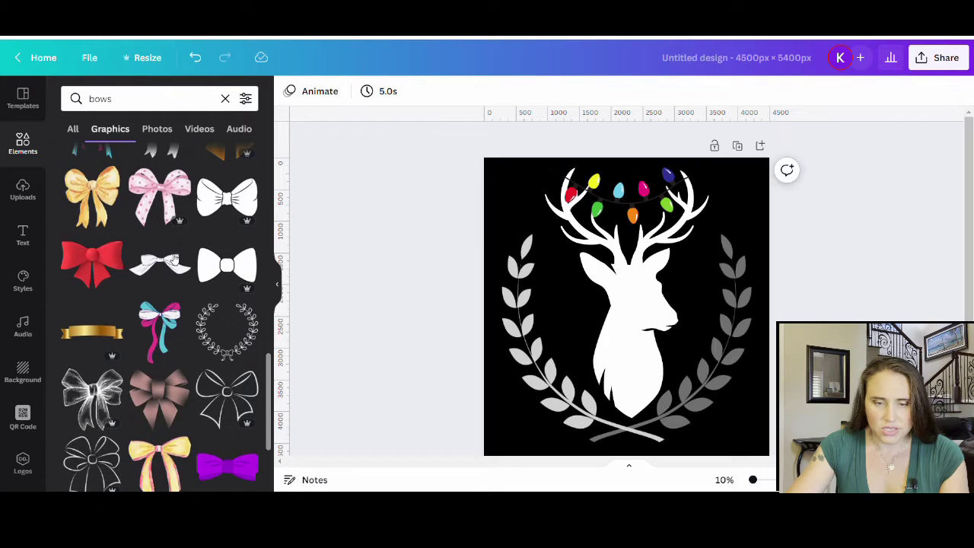
scroll(174, 259, "down", 2)
scroll(152, 205, "down", 2)
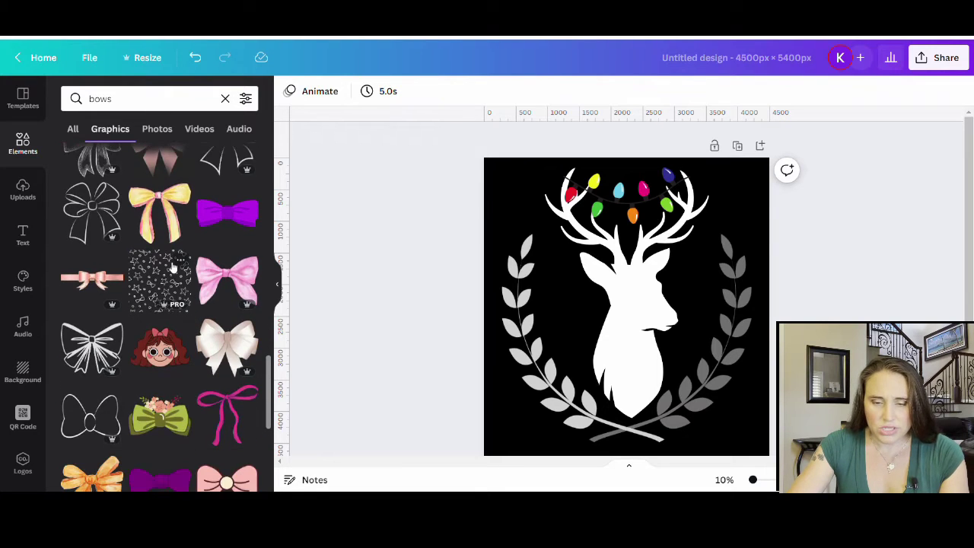
scroll(152, 205, "down", 3)
scroll(168, 251, "down", 4)
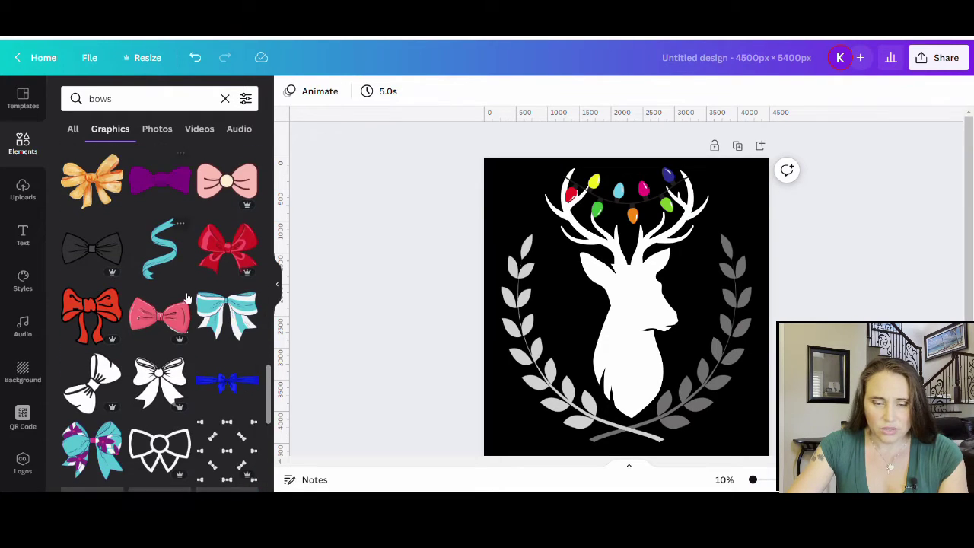
scroll(187, 286, "down", 4)
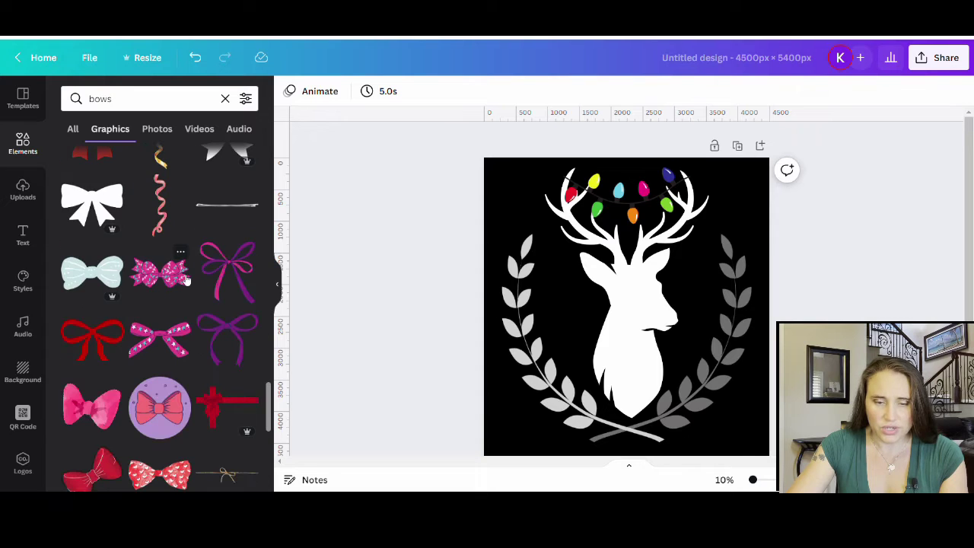
scroll(183, 267, "down", 2)
scroll(181, 274, "down", 4)
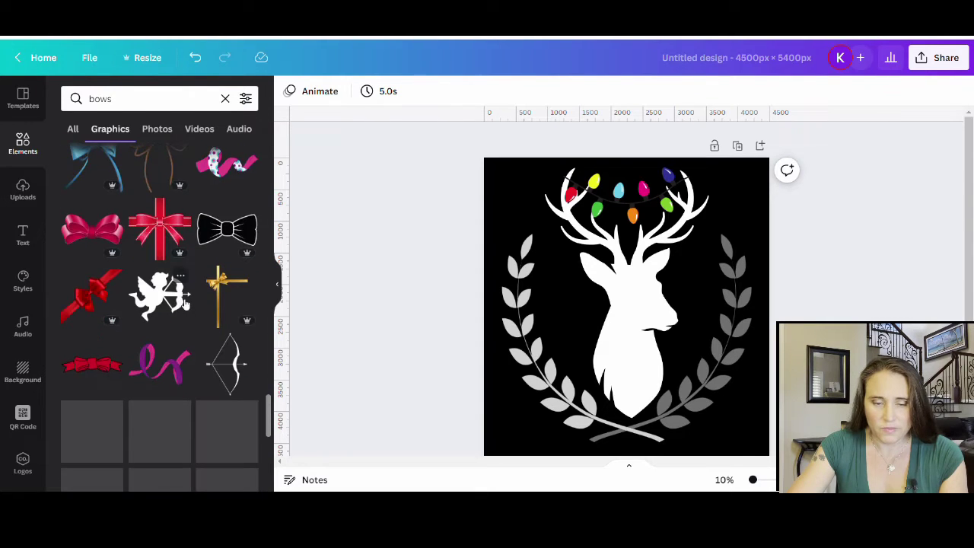
scroll(177, 297, "down", 2)
scroll(177, 301, "down", 2)
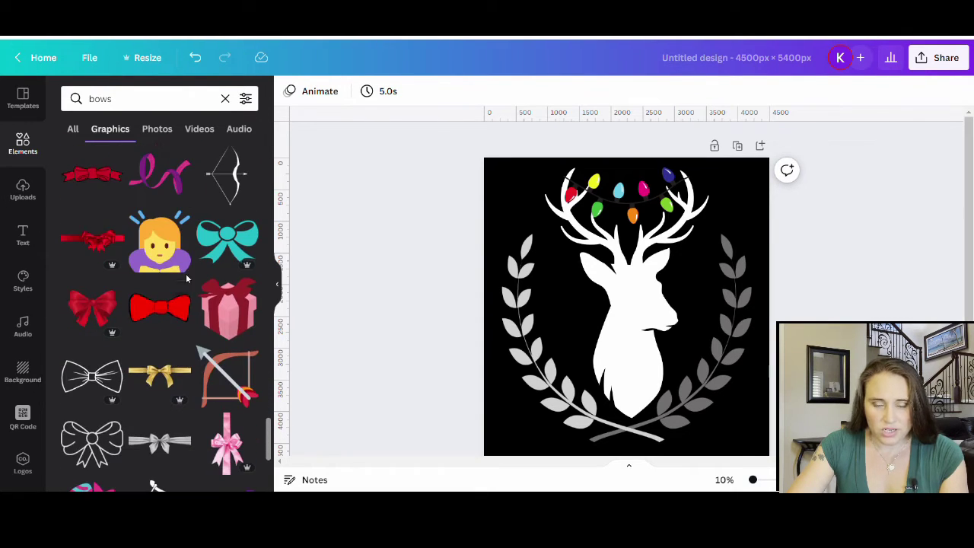
scroll(114, 380, "down", 6)
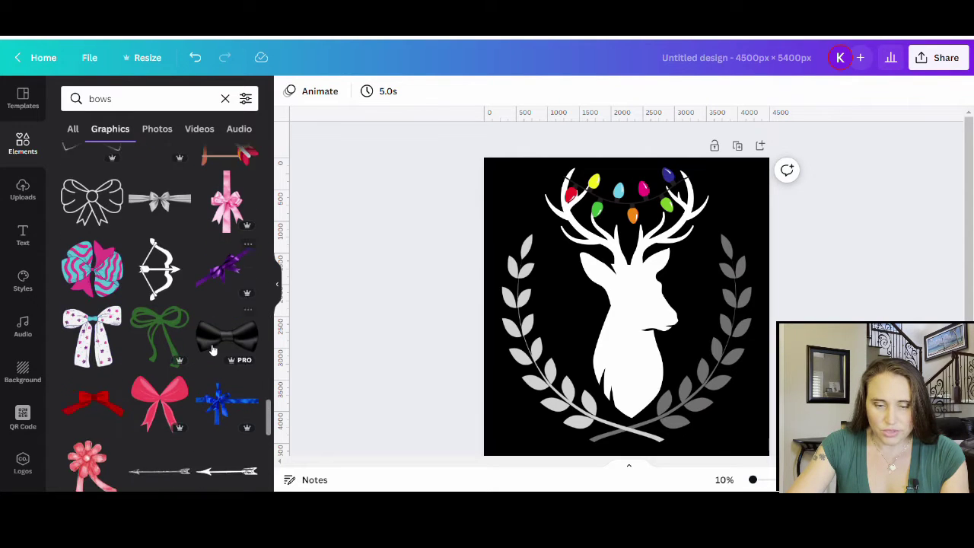
scroll(145, 419, "down", 8)
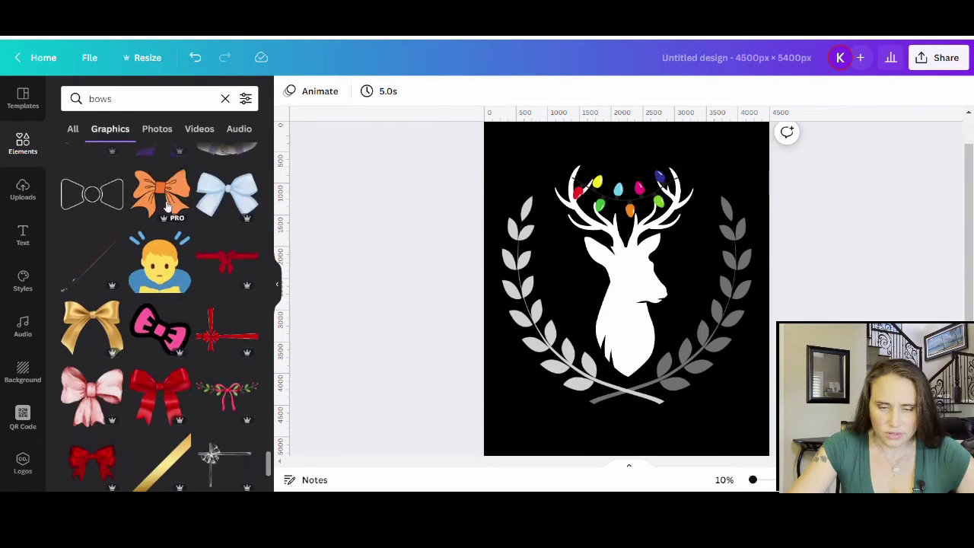
left_click(171, 390)
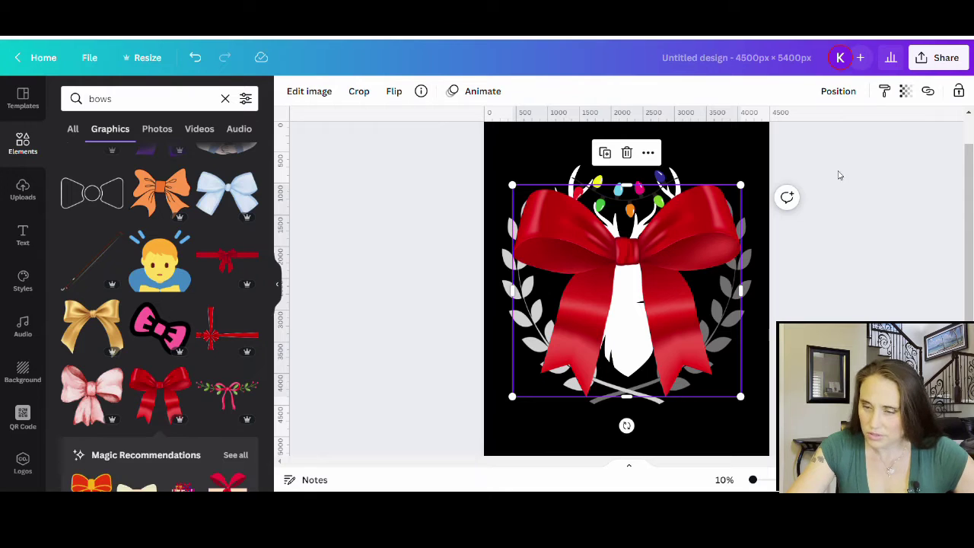
Shrink the red bow to roughly a third of the page width and center it over the wreath's crossed stems
left_click_drag(742, 194, 598, 313)
left_click_drag(581, 350, 638, 395)
key("Escape")
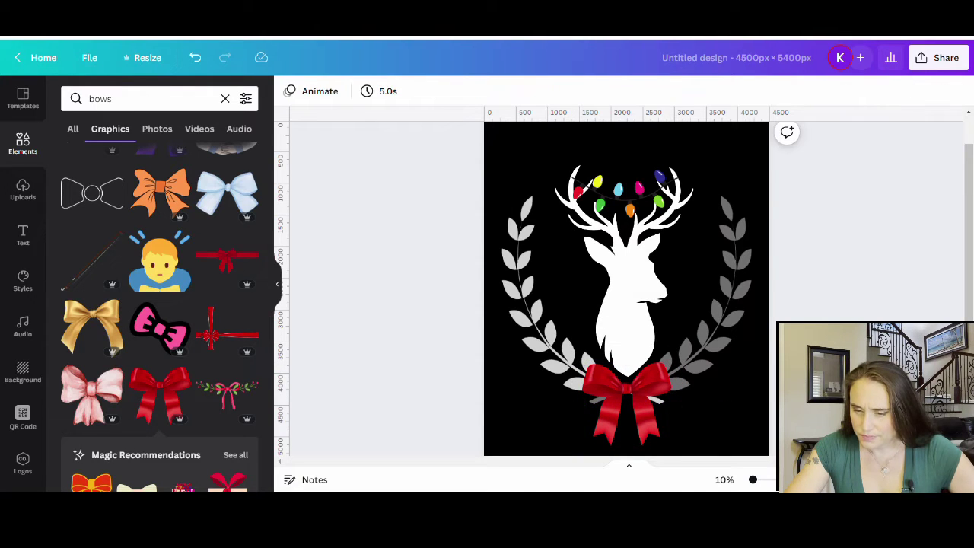
Select the deer head, lights, wreath and bow together and group them
scroll(626, 289, "down", 2)
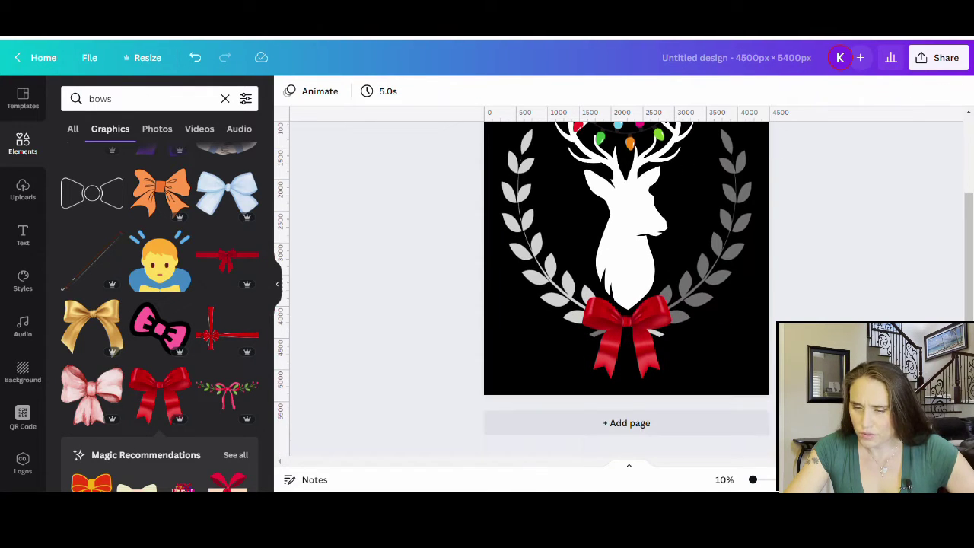
scroll(627, 289, "up", 3)
scroll(626, 290, "down", 2)
scroll(573, 191, "down", 2)
scroll(572, 192, "up", 3)
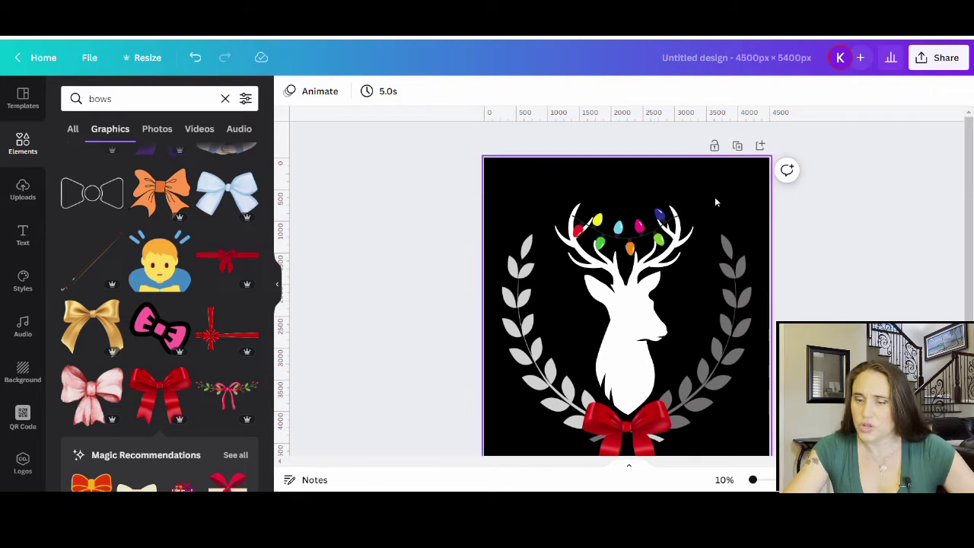
scroll(661, 317, "down", 3)
left_click_drag(747, 378, 461, 104)
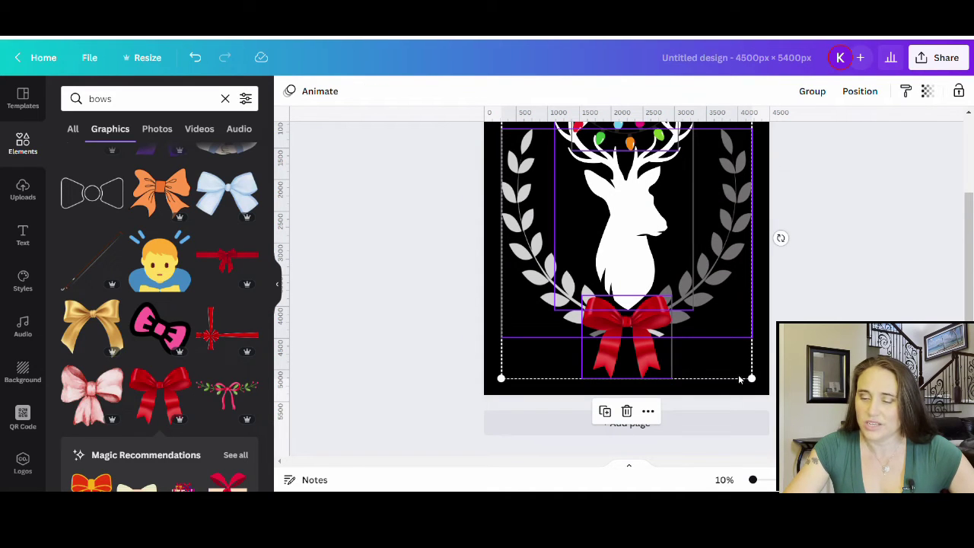
left_click(812, 93)
left_click(779, 239)
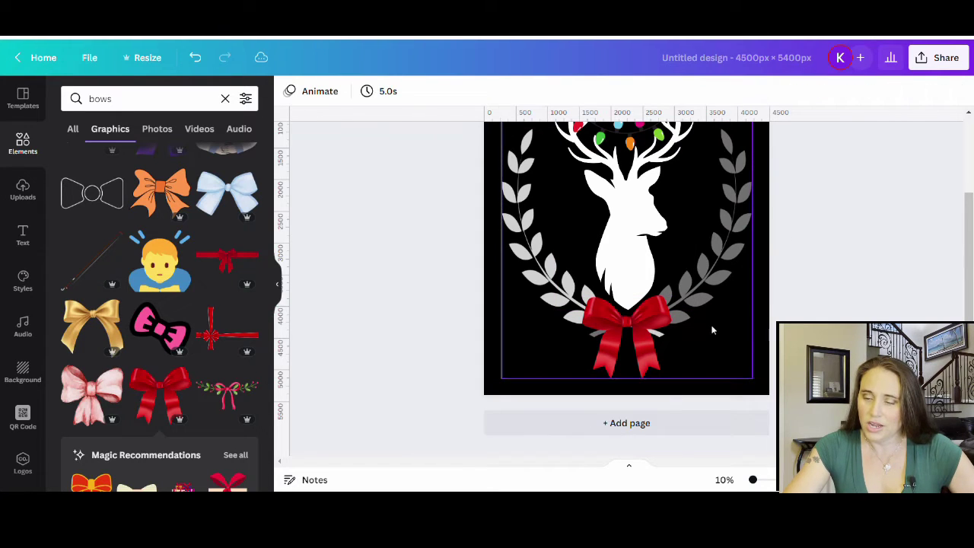
Move the grouped artwork up near the page's upper edge, scale it down slightly and center it horizontally
scroll(592, 442, "up", 3)
left_click_drag(613, 444, 622, 407)
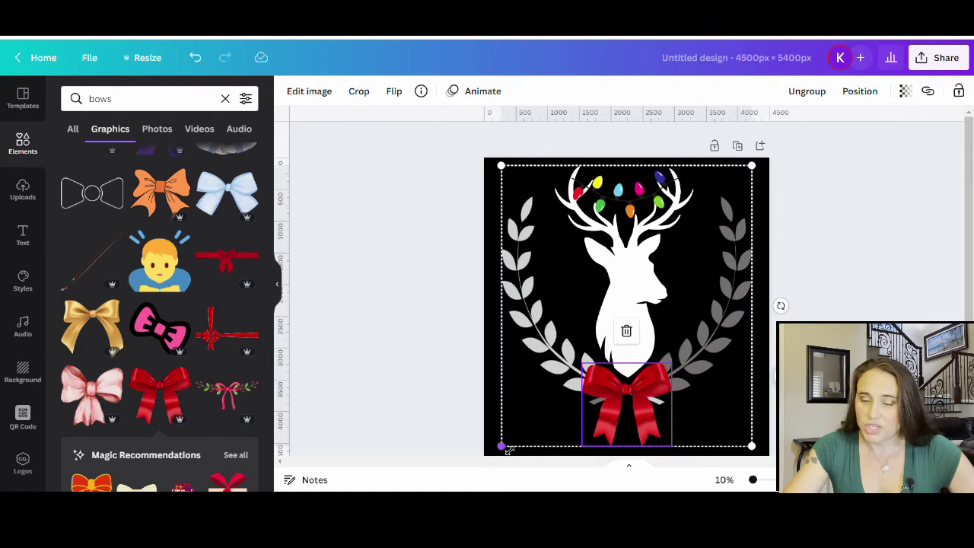
left_click_drag(511, 447, 529, 420)
mouse_move(635, 305)
left_mouse_down()
mouse_move(651, 310)
mouse_move(641, 310)
left_mouse_up()
left_click(590, 438)
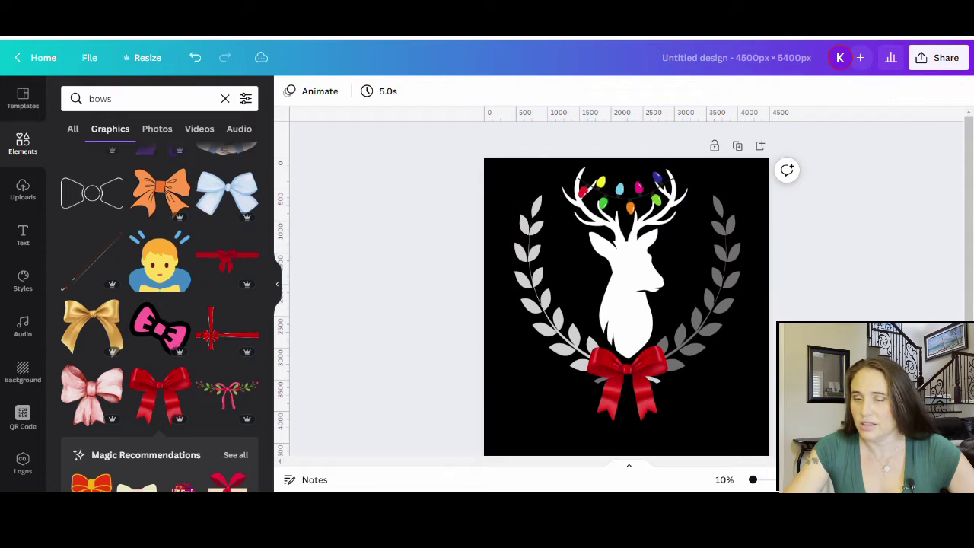
scroll(590, 345, "down", 2)
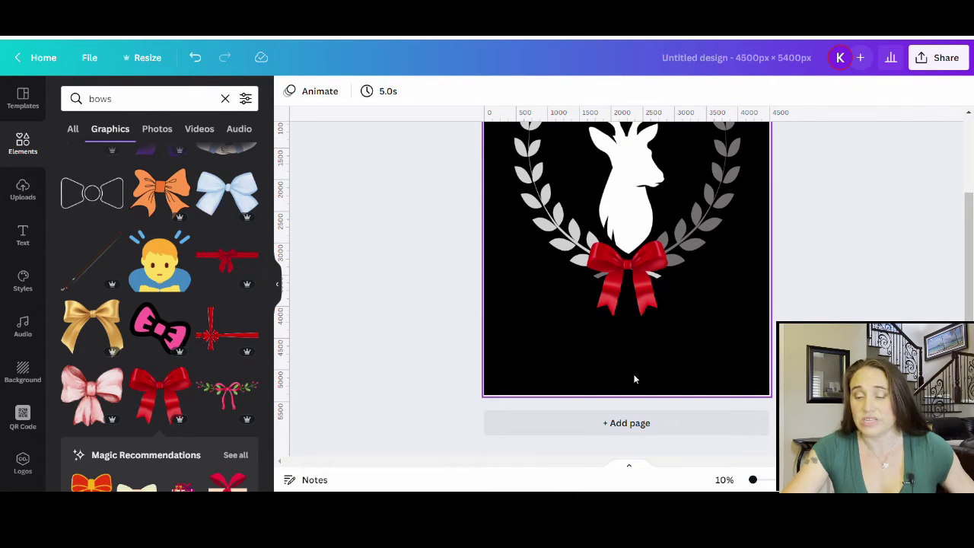
Add a text box reading "MERRY cHRISTMAS" over the artwork and color its text white
left_click(631, 377)
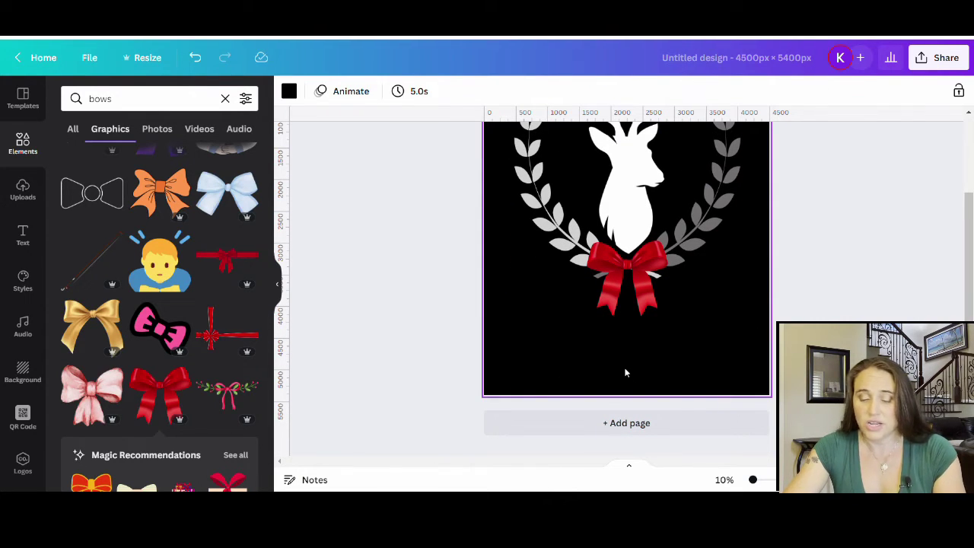
key("t")
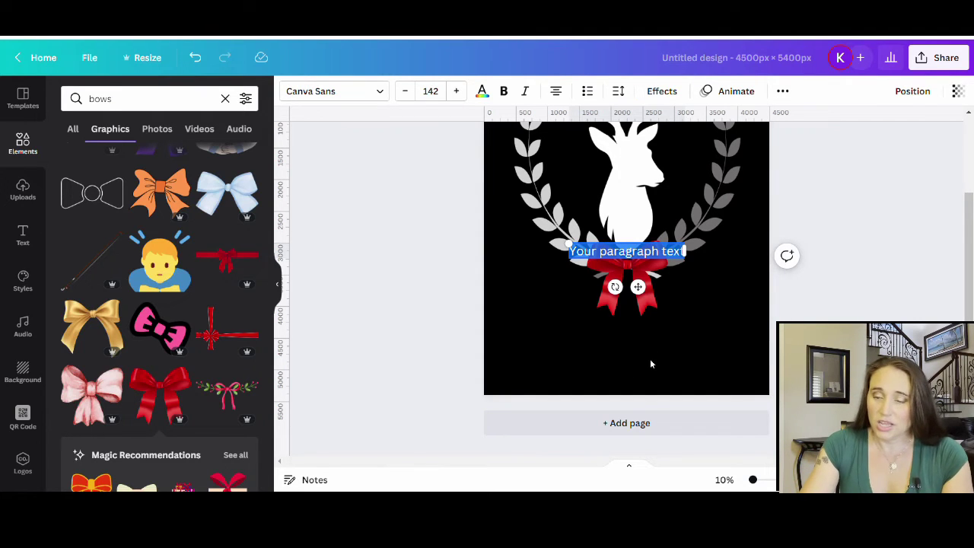
type("MERRY CHRISTMAS")
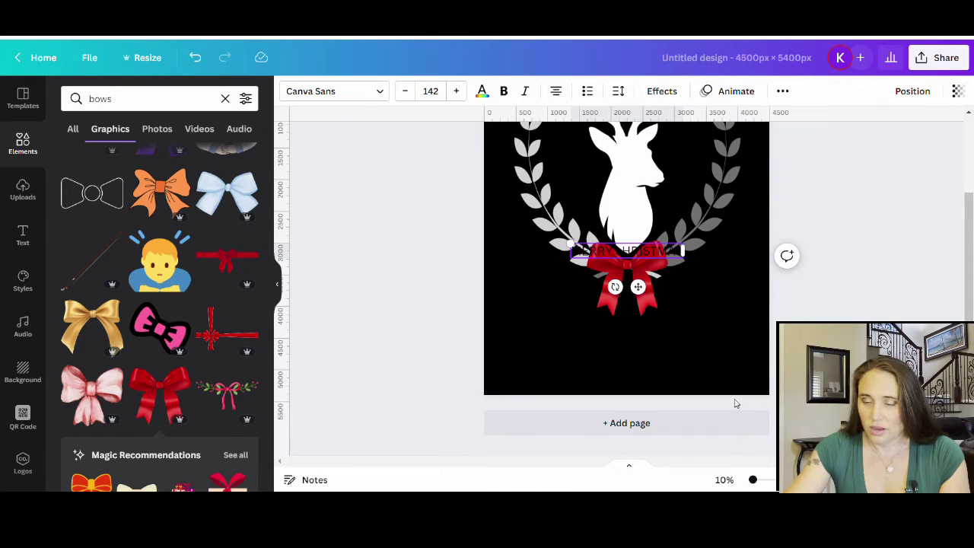
left_click(665, 311)
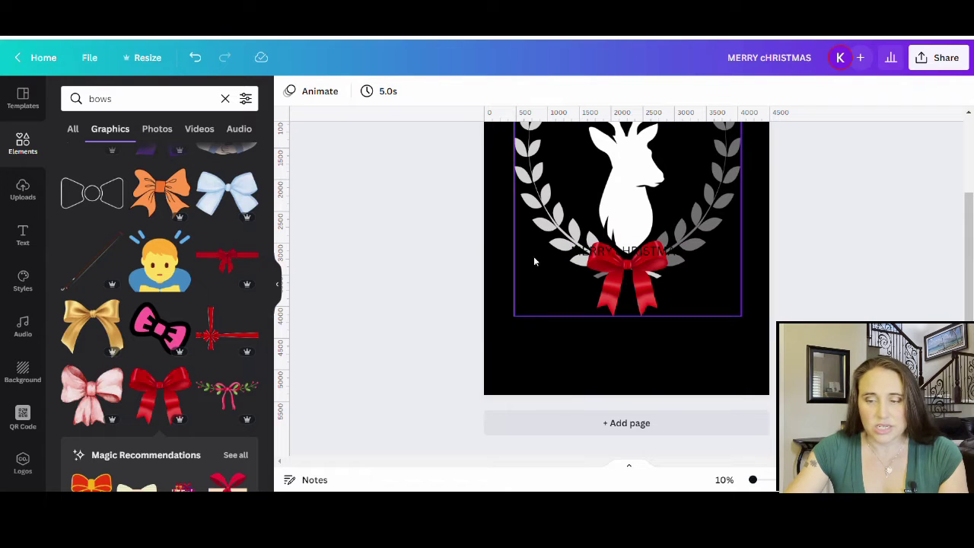
left_click(614, 257)
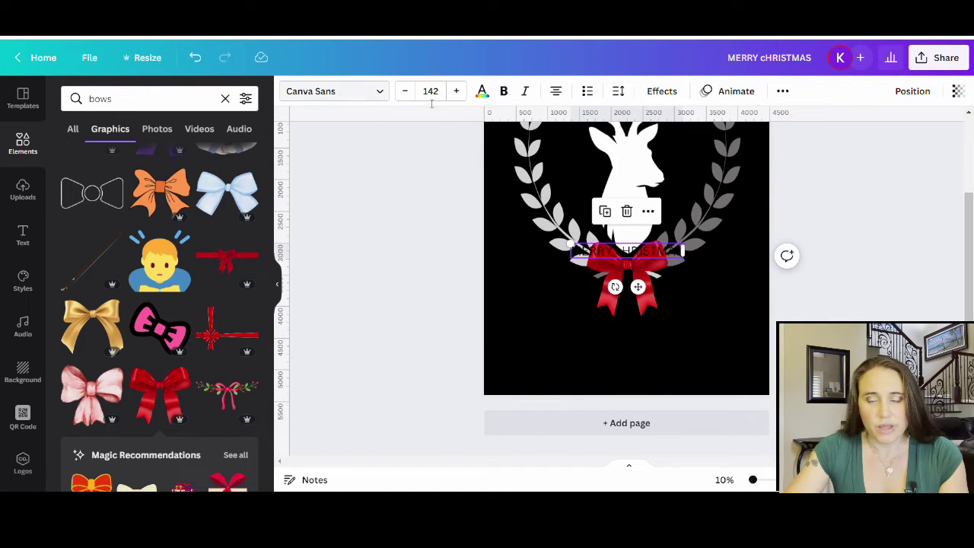
left_click(482, 91)
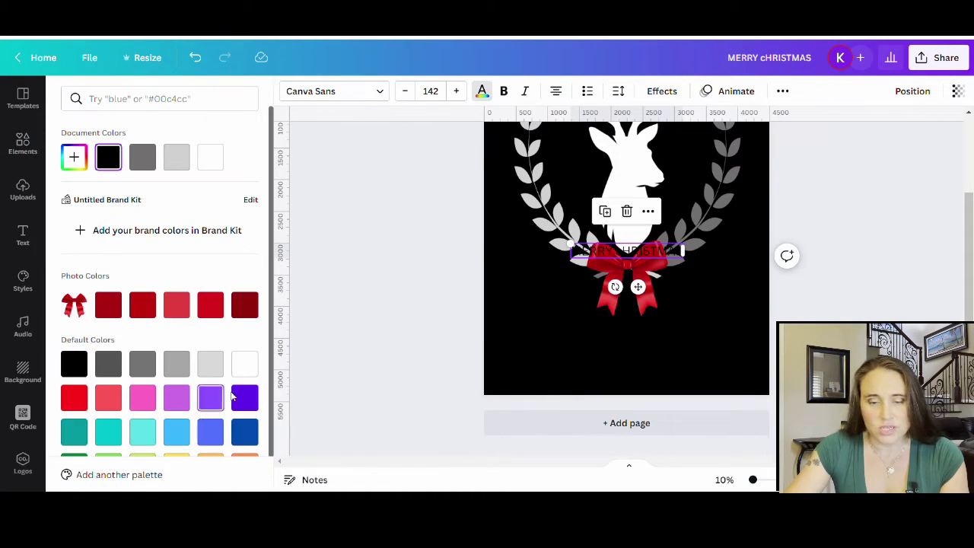
left_click(244, 364)
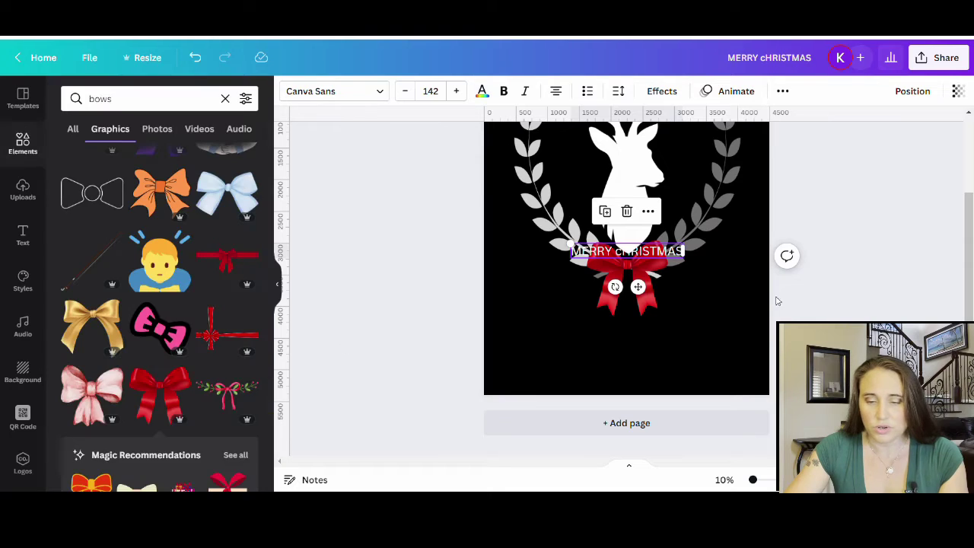
Move the white text into the empty area below the bow and enlarge it to about font size 288
left_click(671, 269)
left_click(653, 245)
left_click_drag(653, 245, 738, 419)
Replace the lowercase c in the text with a capital C so it reads "MERRY CHRISTMAS"
left_click_drag(605, 347, 617, 347)
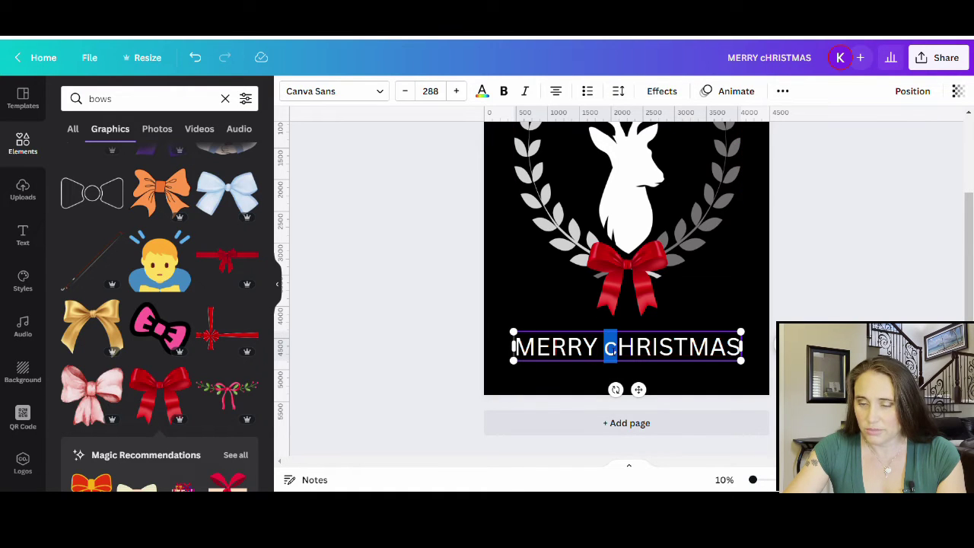
left_click(616, 349)
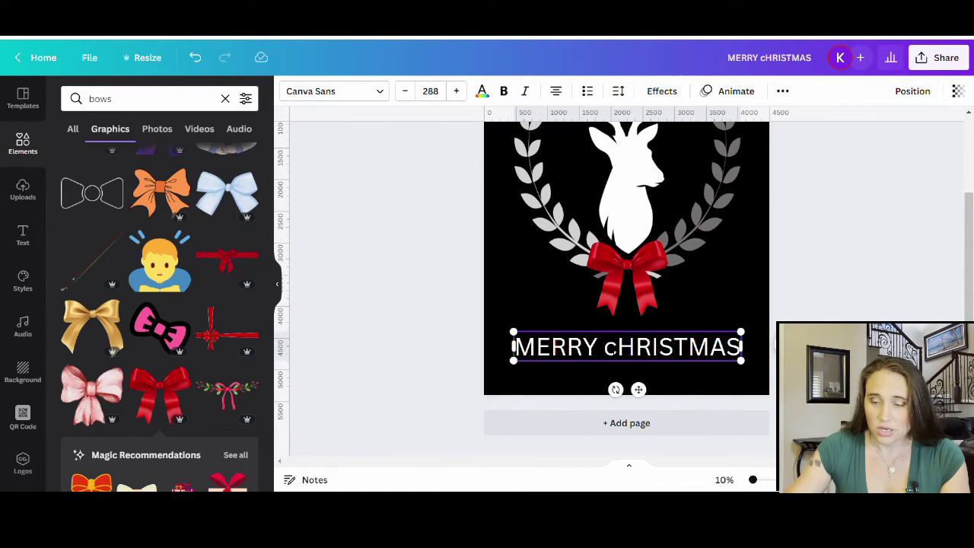
key("BackSpace")
type("C")
key("Escape")
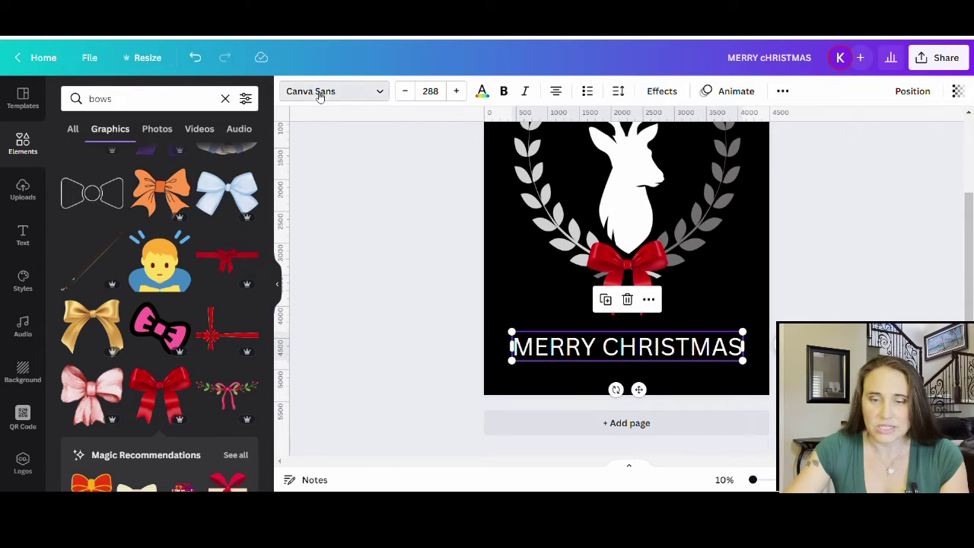
Change the font of the MERRY CHRISTMAS text to the uploaded font Couple Together Regular
left_click(320, 93)
scroll(174, 219, "down", 10)
scroll(162, 247, "down", 10)
scroll(200, 253, "down", 10)
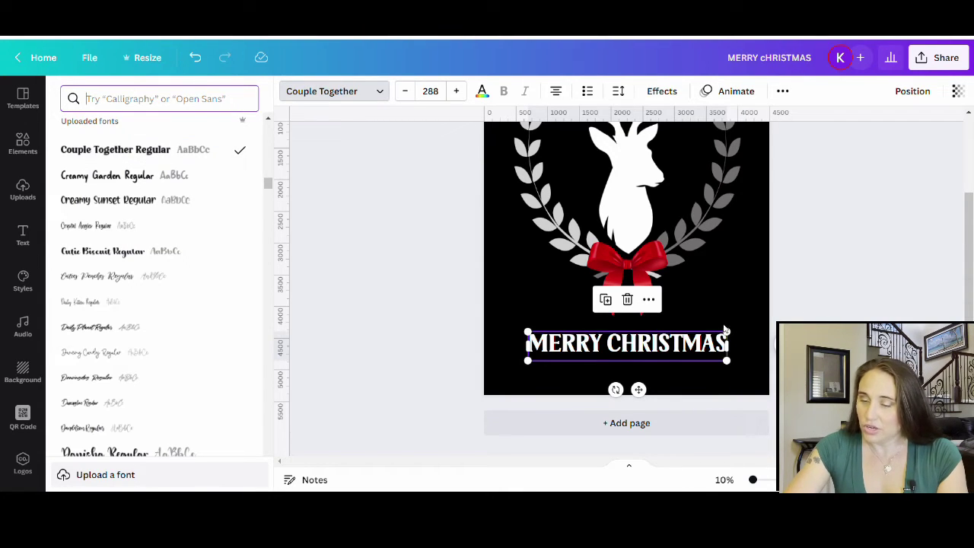
Enlarge the MERRY CHRISTMAS text to about font size 379 so it spans nearly the full page width
left_click_drag(732, 338, 756, 327)
left_click_drag(529, 372, 499, 390)
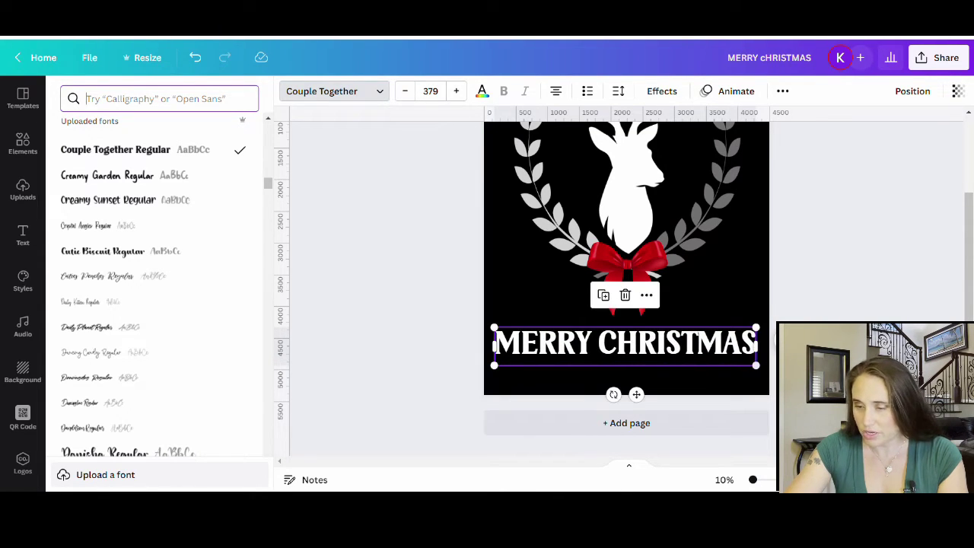
key("Escape")
key("Escape")
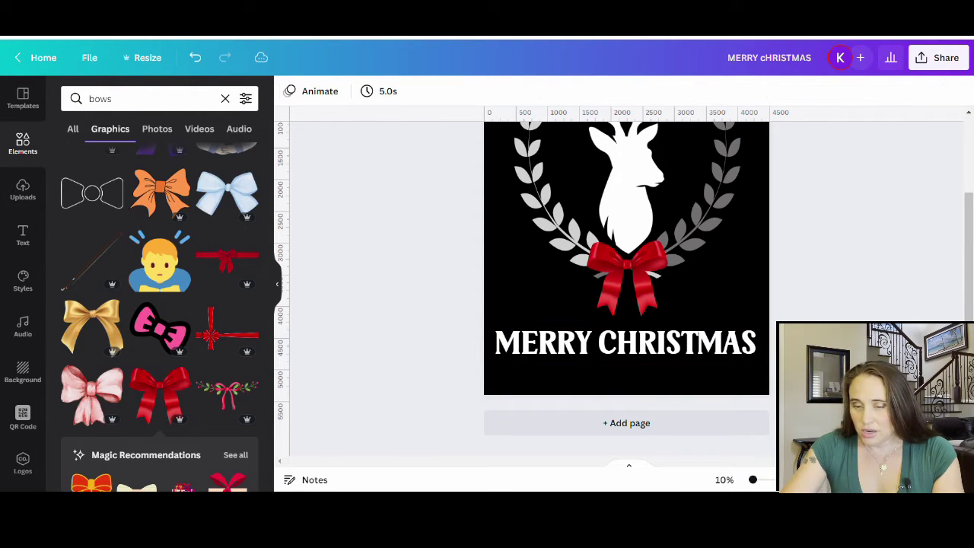
left_click(710, 354)
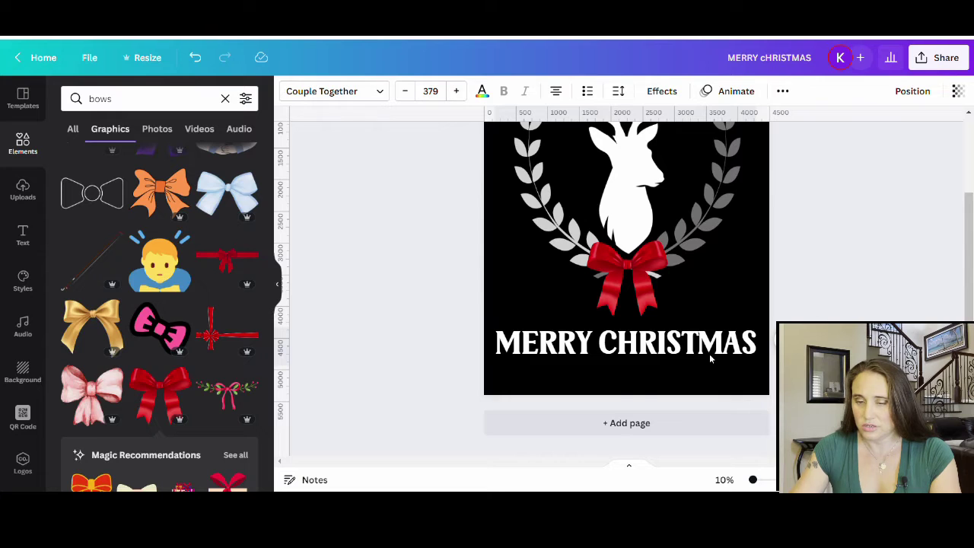
left_click(871, 279)
Add a second blank black page below the finished reindeer design
scroll(868, 281, "up", 3)
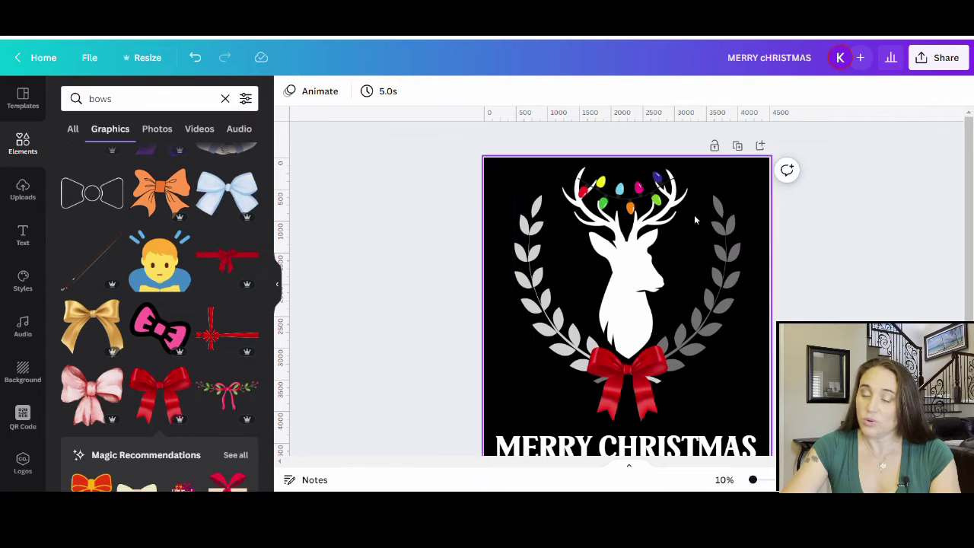
scroll(833, 313, "down", 3)
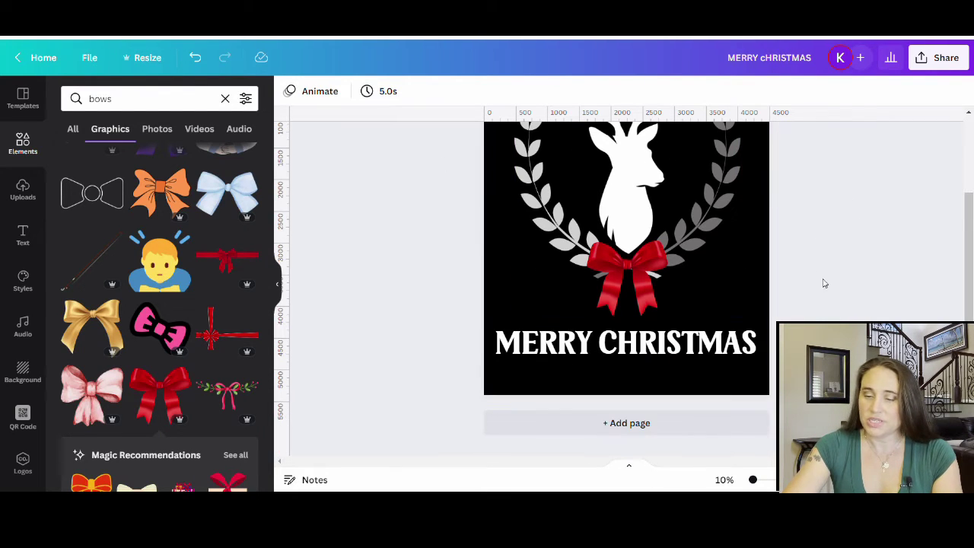
left_click(646, 430)
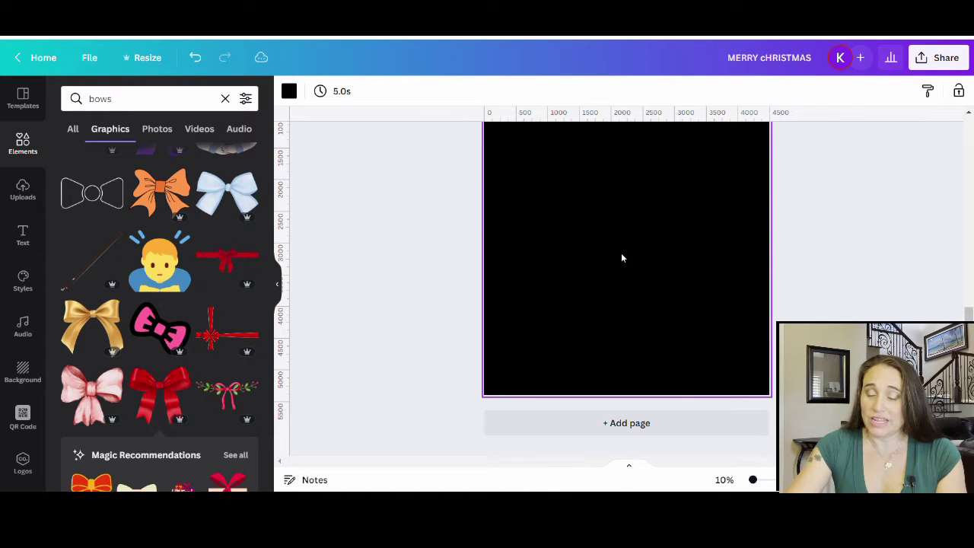
scroll(622, 253, "up", 2)
scroll(614, 356, "down", 2)
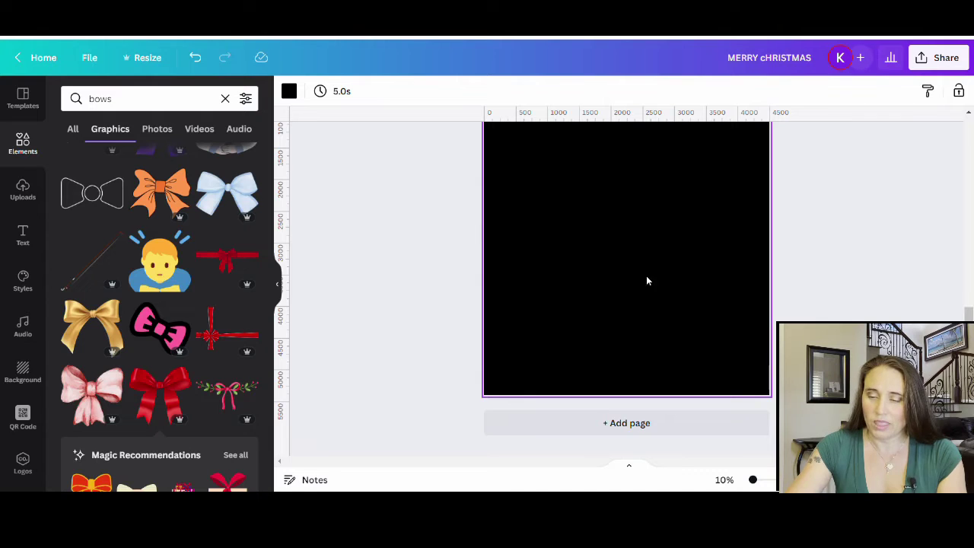
key("ctrl+Return")
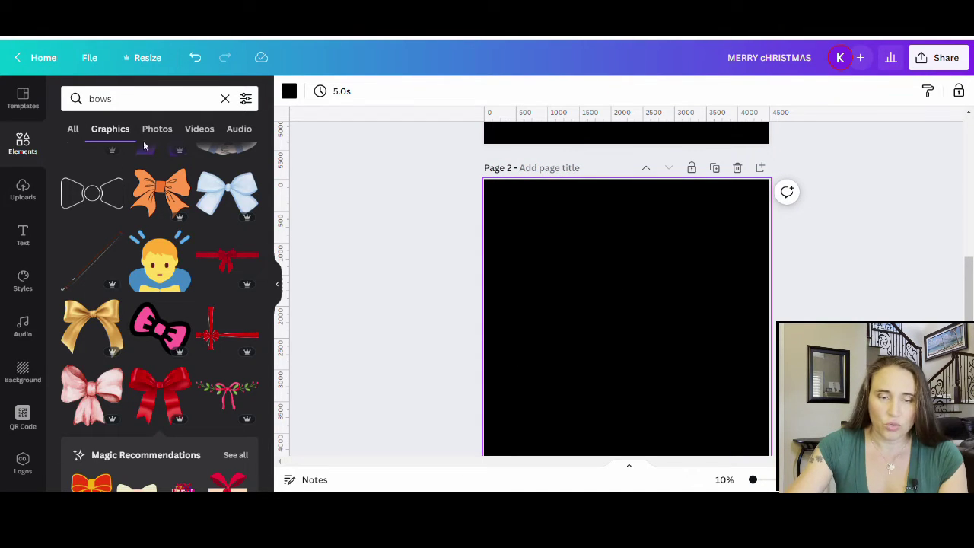
Search the graphics for "BUFFALO PLAID"
left_click(154, 100)
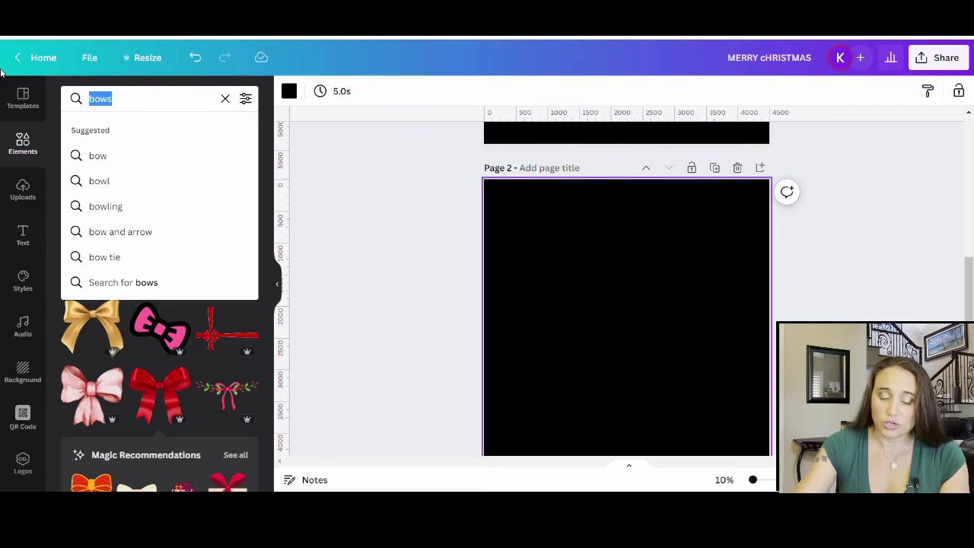
type("B")
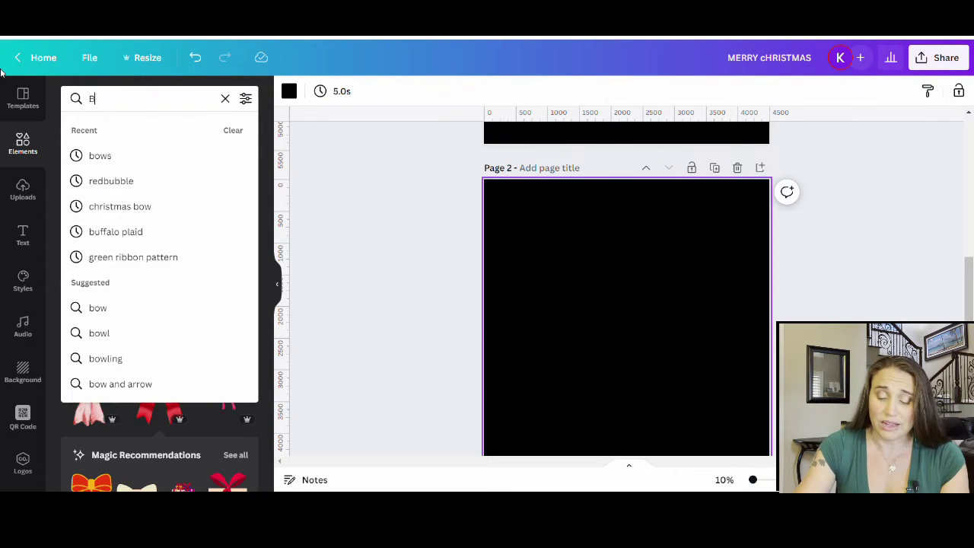
type("UFFALO PLAID")
key("Return")
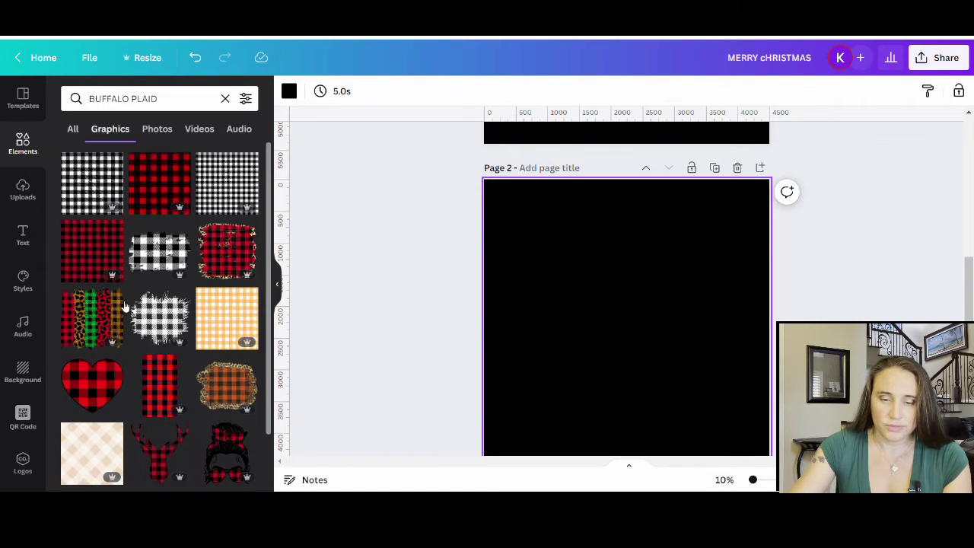
Add the dark red and black plaid square to page 2 and align it with the page's upper-left corner
left_click(88, 247)
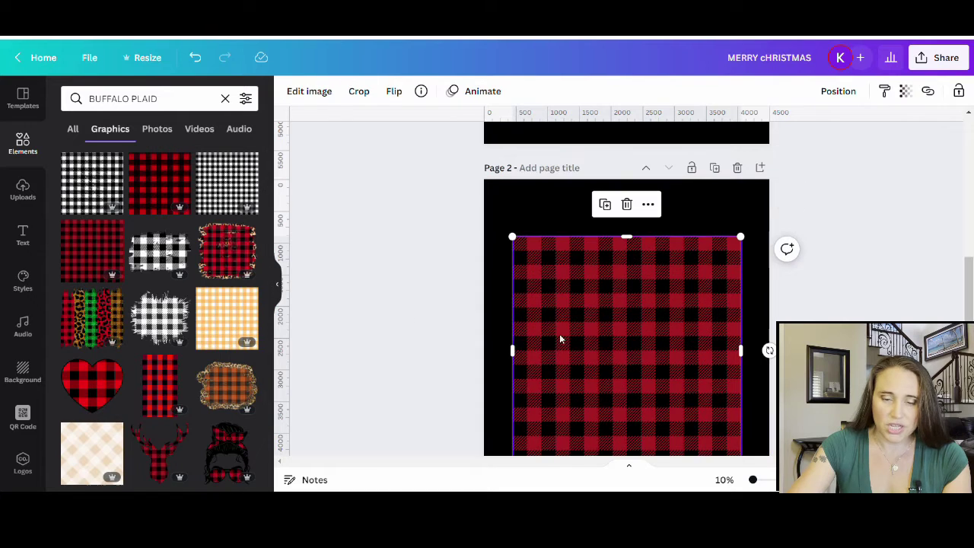
left_click(395, 322)
left_click_drag(618, 368, 585, 313)
scroll(629, 311, "down", 3)
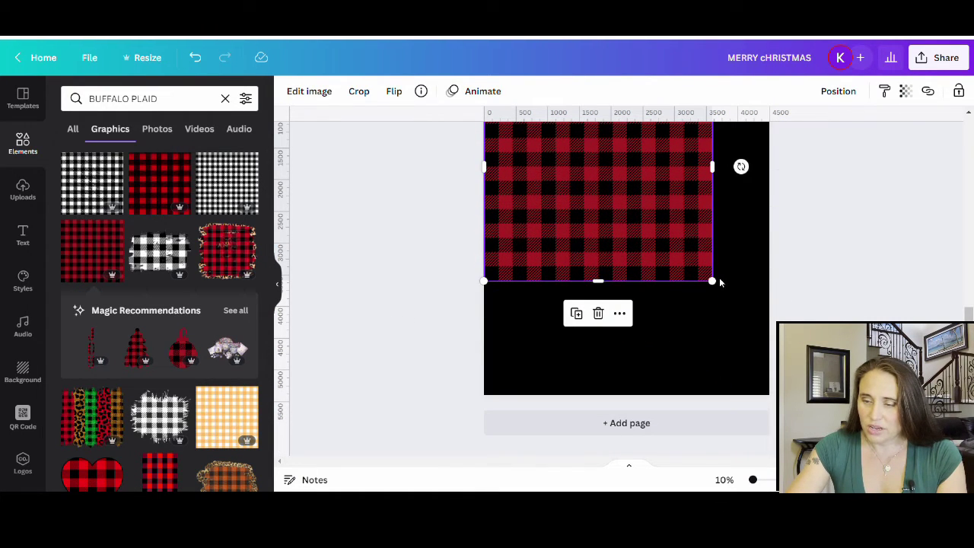
Try enlarging the single plaid square past the page width to cover all of page 2
left_click_drag(714, 282, 763, 359)
scroll(797, 248, "up", 5)
scroll(796, 242, "down", 5)
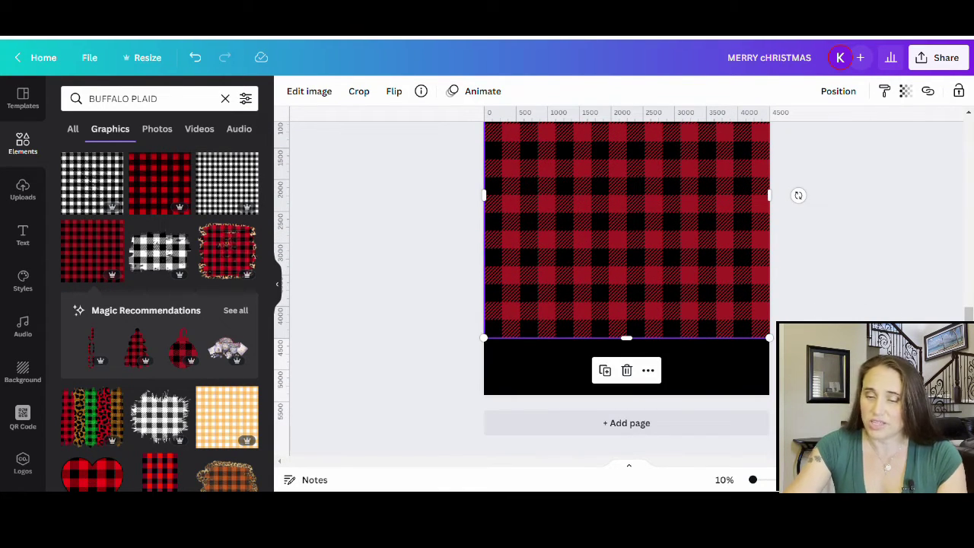
left_click_drag(770, 338, 814, 389)
scroll(815, 388, "up", 3)
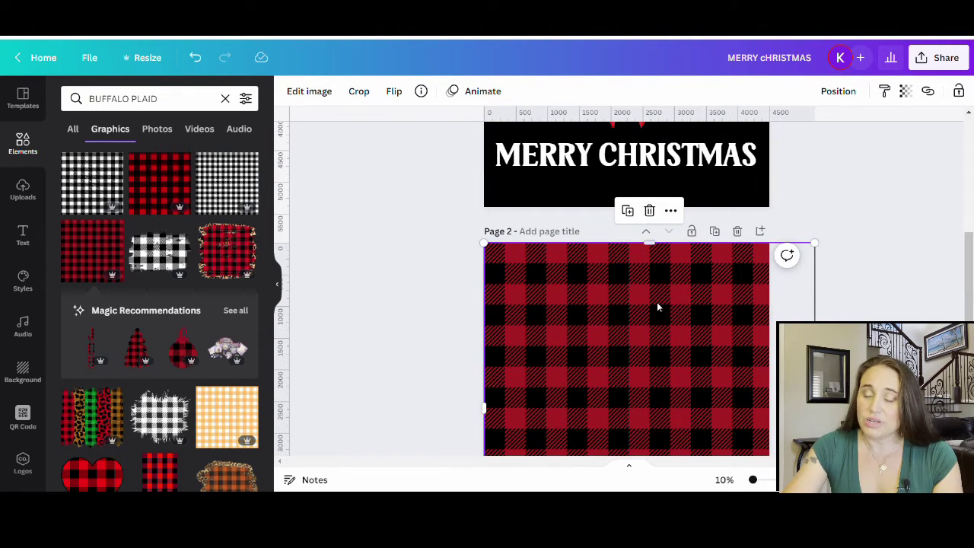
scroll(587, 306, "up", 5)
scroll(666, 341, "down", 8)
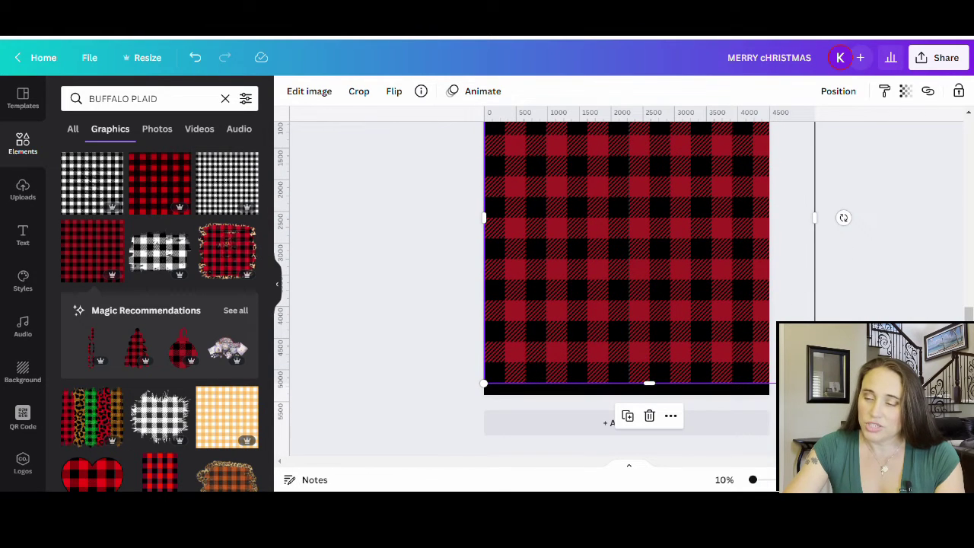
Shrink the plaid square to half the page width and place a duplicate beside it to complete the top row
left_click_drag(815, 383, 663, 239)
scroll(638, 421, "up", 3)
left_click_drag(677, 433, 638, 395)
left_click(665, 411)
left_click(529, 295)
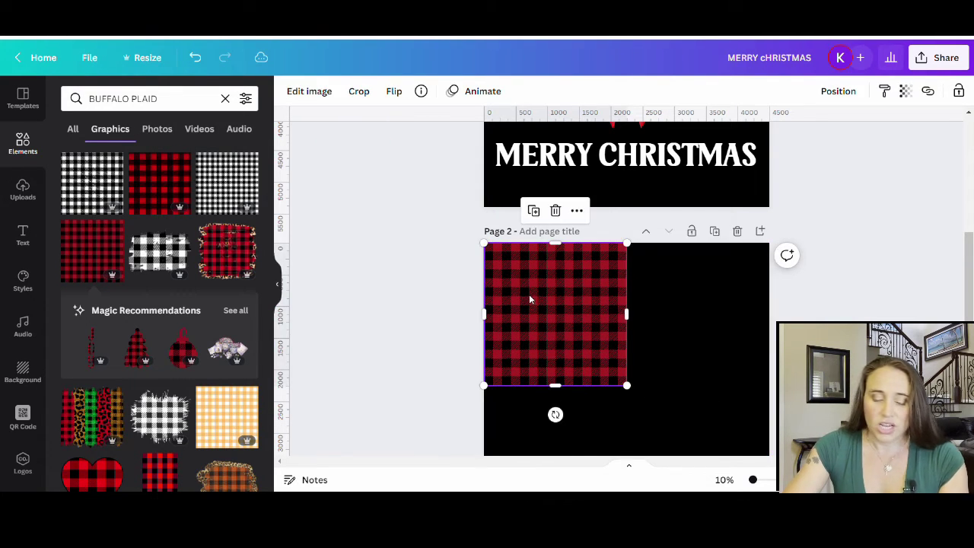
key("ctrl+d")
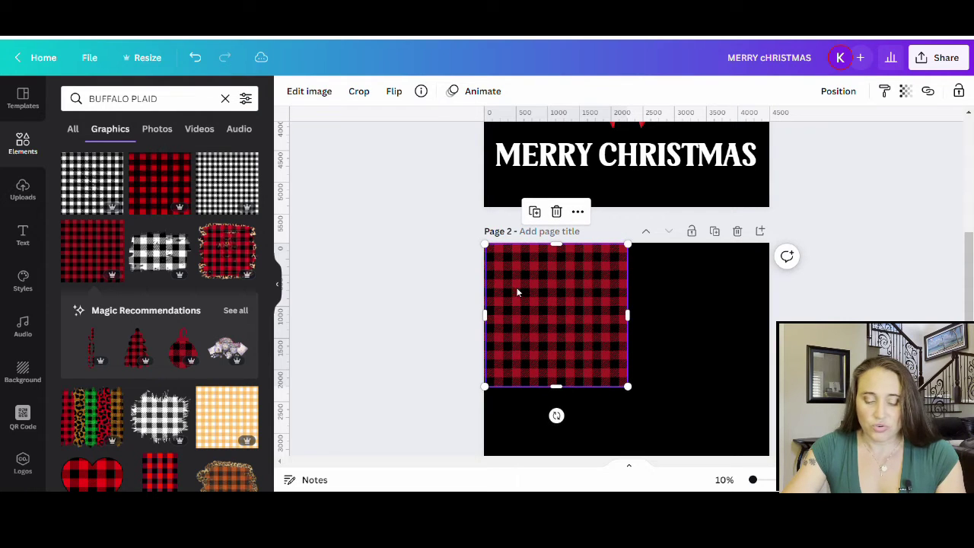
left_click_drag(523, 327, 674, 335)
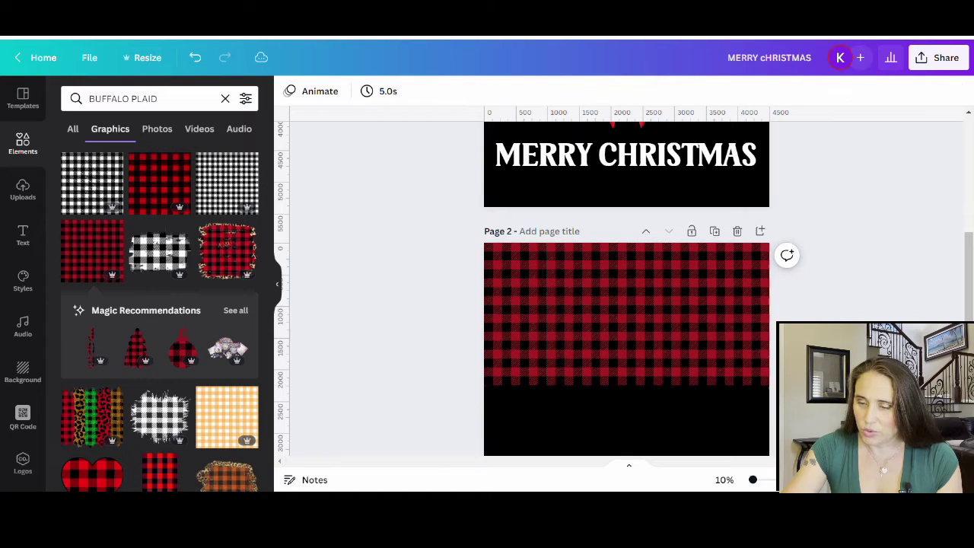
Duplicate the plaid square twice more and place the copies side by side as a second row directly below the first
scroll(549, 138, "down", 3)
left_click(532, 183)
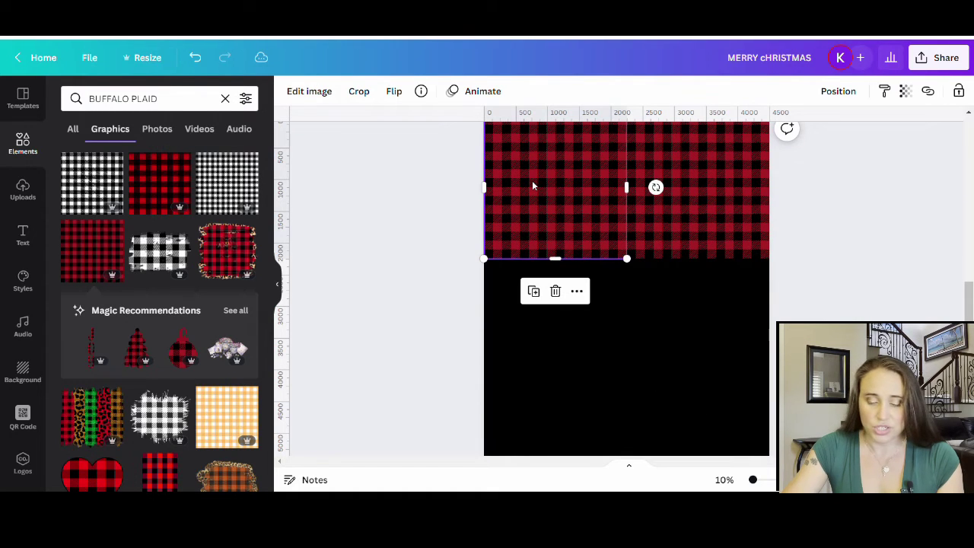
key("ctrl+d")
left_click_drag(532, 184, 724, 352)
left_click(752, 397)
left_click(583, 343)
key("ctrl+d")
key("Escape")
scroll(594, 221, "down", 2)
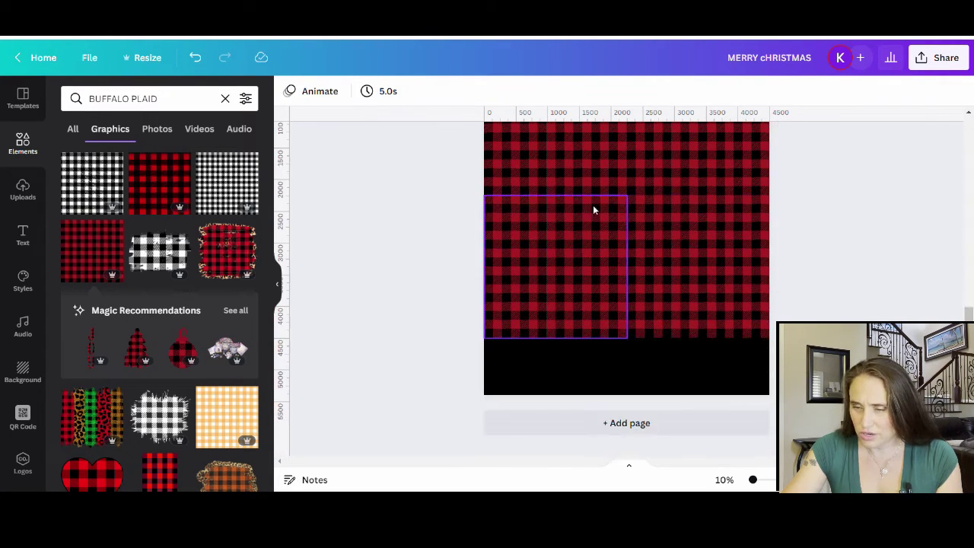
Place two more plaid duplicates below the second row to cover the remaining black strip of page 2
left_click(570, 263)
key("ctrl+d")
left_click_drag(569, 263, 674, 370)
left_click(479, 399)
left_click(527, 361)
key("ctrl+d")
left_click(870, 259)
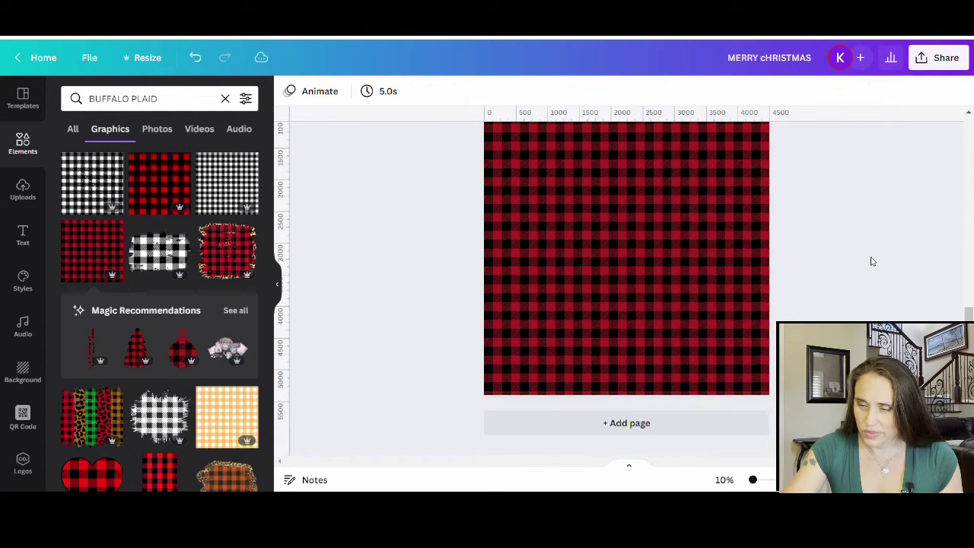
Browse the BUFFALO PLAID graphics results for other plaid patterns and plaid Christmas elements
scroll(887, 308, "up", 3)
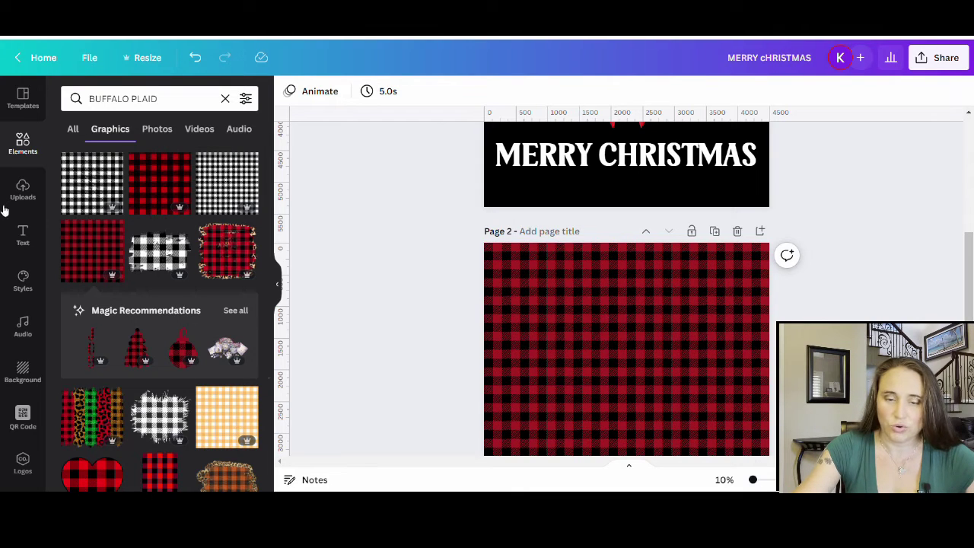
scroll(169, 189, "down", 2)
scroll(169, 188, "down", 3)
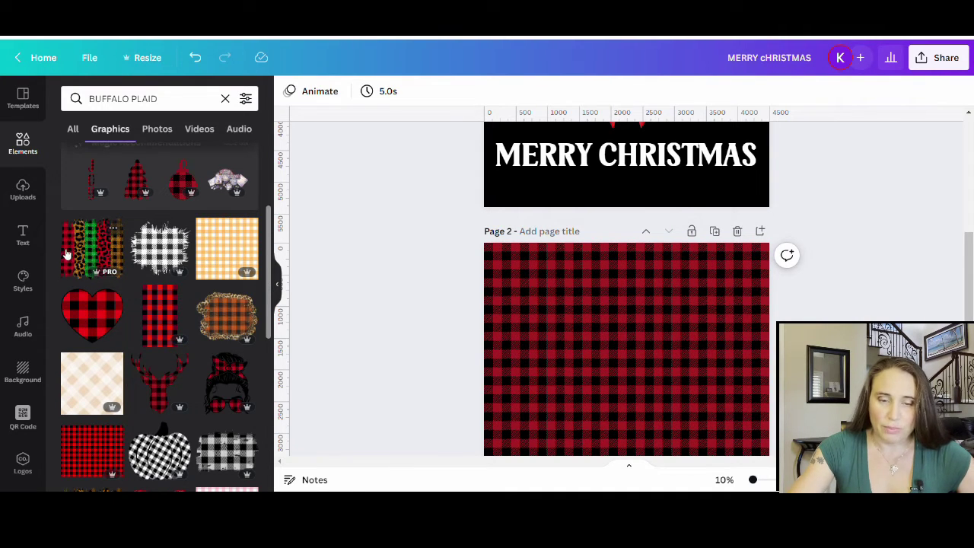
scroll(107, 259, "down", 3)
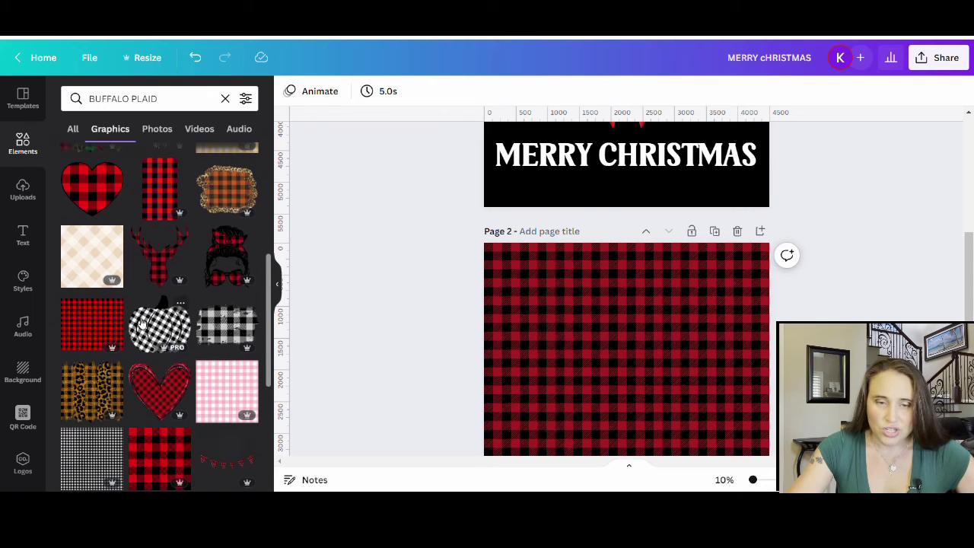
scroll(95, 320, "down", 3)
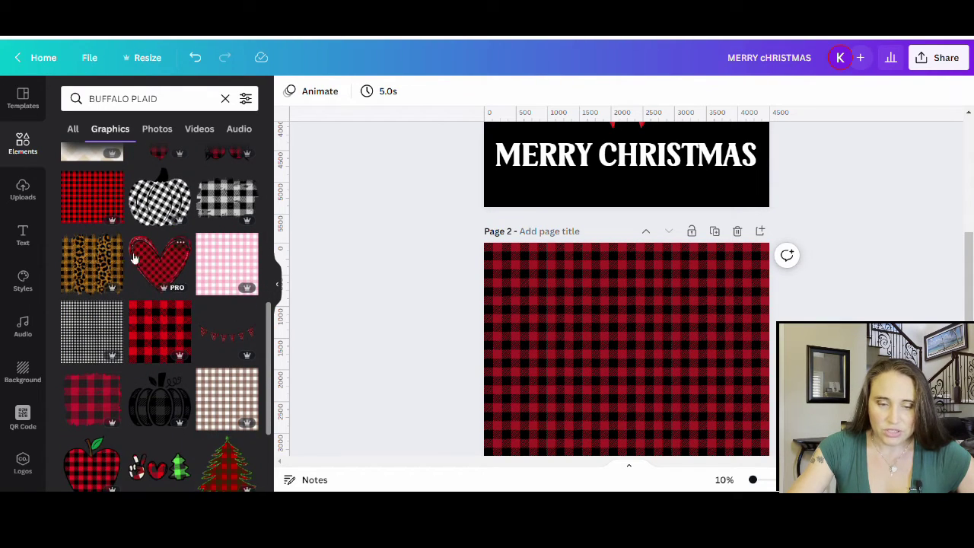
scroll(95, 289, "down", 4)
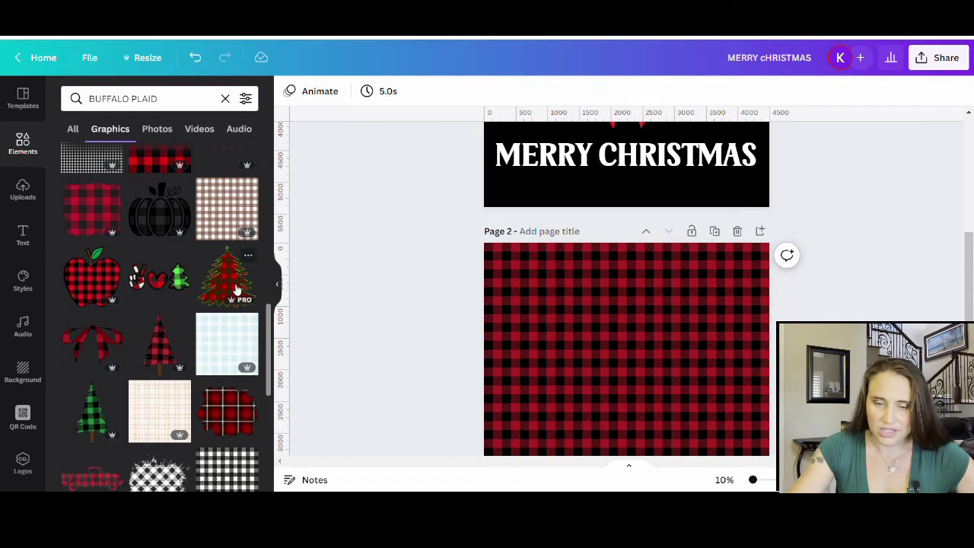
scroll(217, 282, "down", 2)
scroll(191, 259, "down", 1)
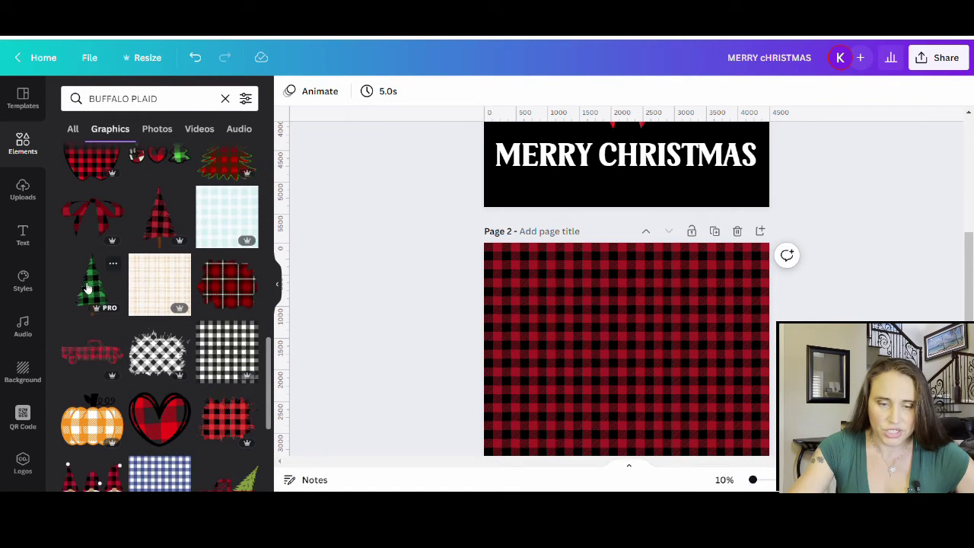
scroll(182, 356, "down", 1)
scroll(181, 356, "down", 3)
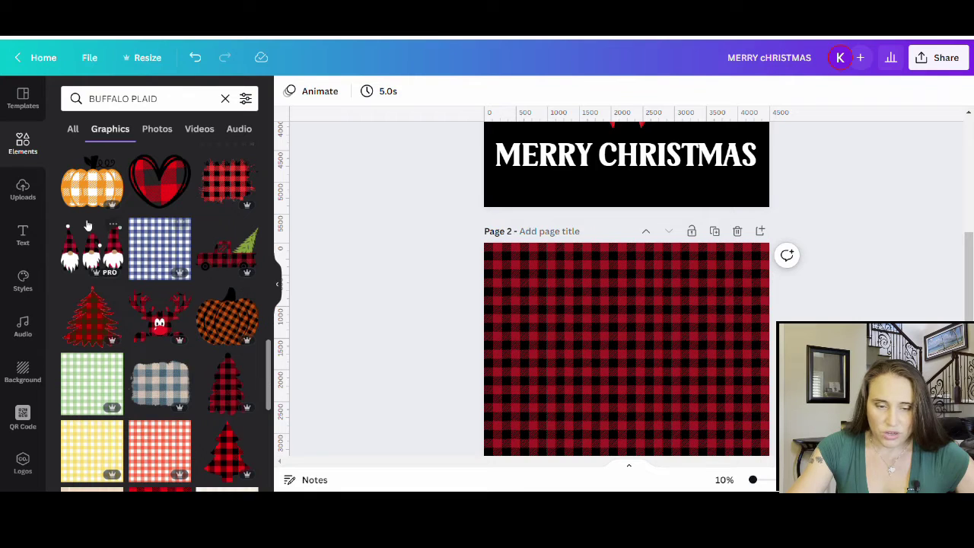
scroll(89, 232, "down", 2)
scroll(198, 344, "down", 2)
scroll(113, 389, "down", 4)
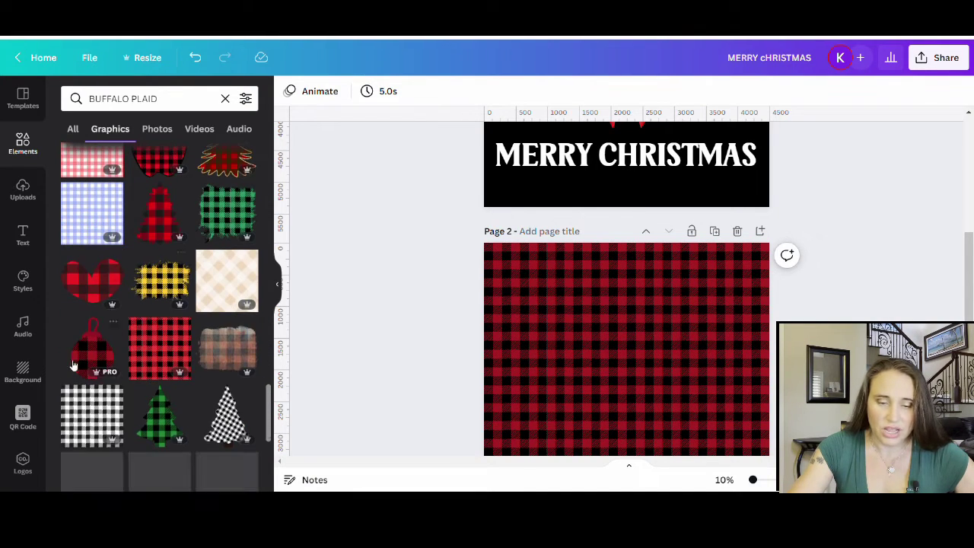
scroll(113, 390, "down", 3)
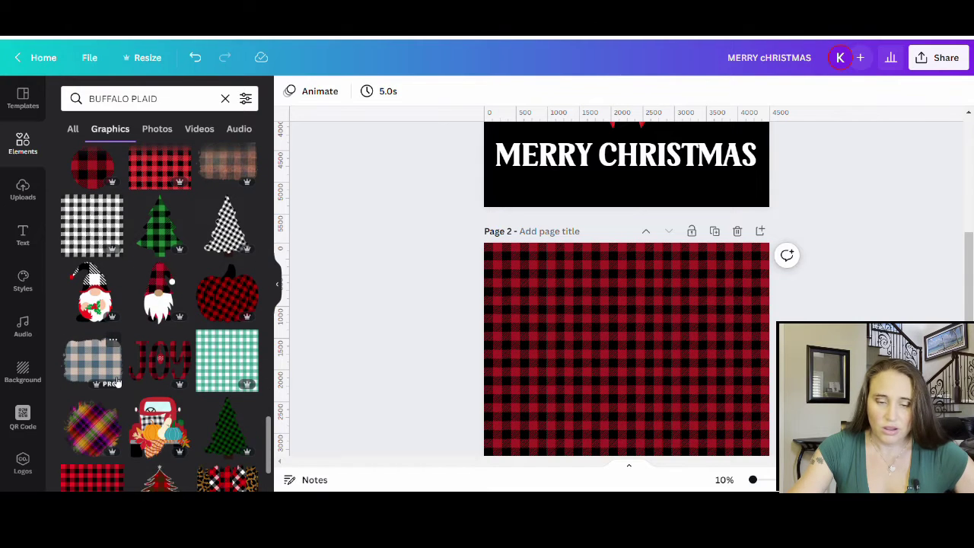
scroll(116, 383, "down", 2)
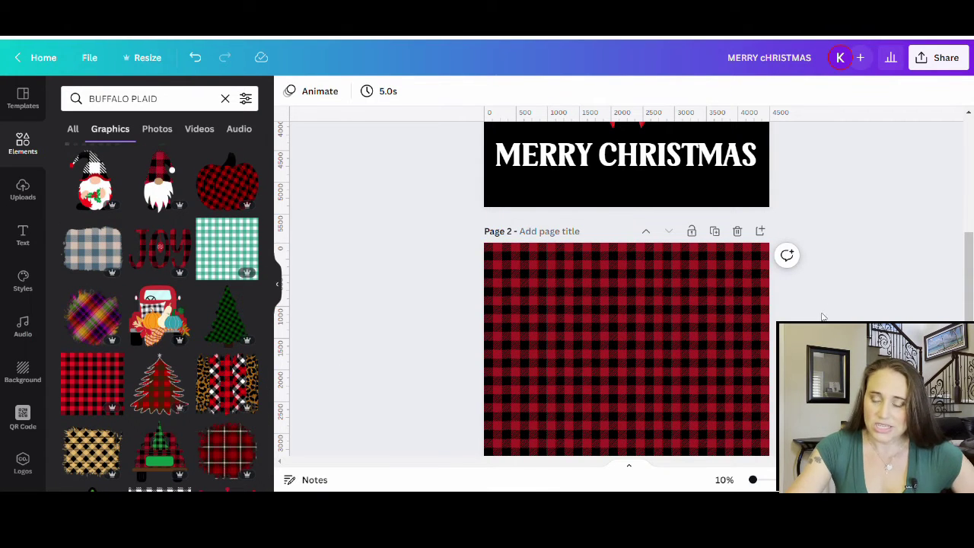
Download only page 1, the reindeer design, as a PNG with a transparent background
scroll(880, 209, "up", 5)
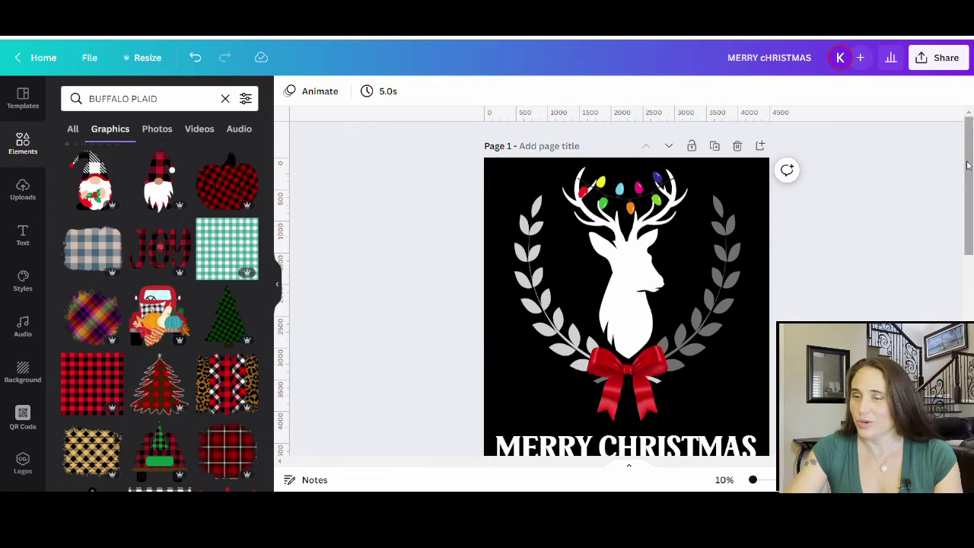
left_click(947, 67)
scroll(867, 299, "down", 1)
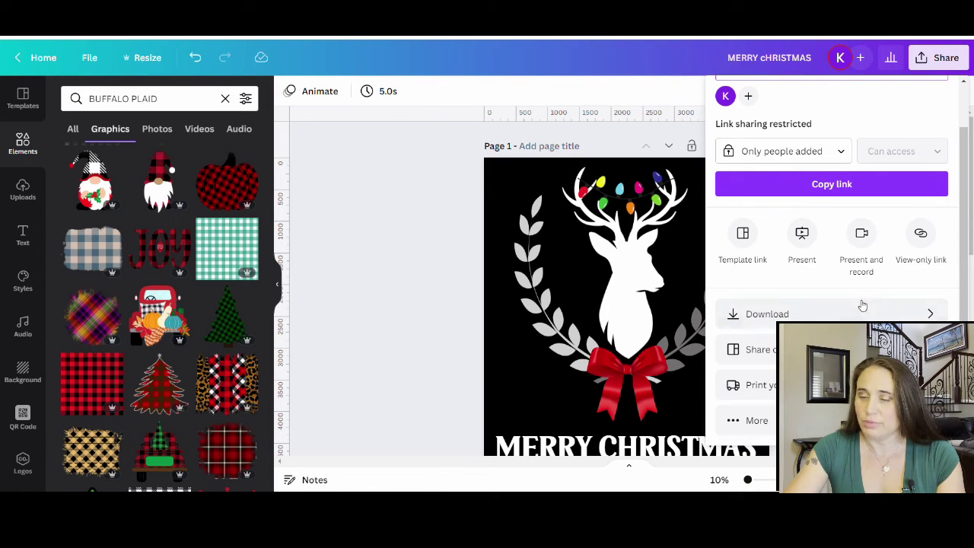
left_click(859, 311)
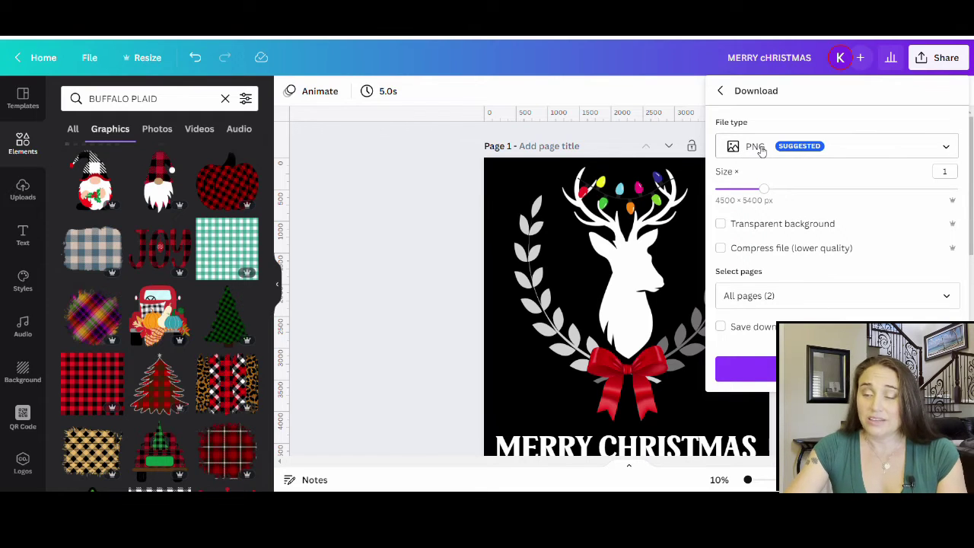
left_click(735, 225)
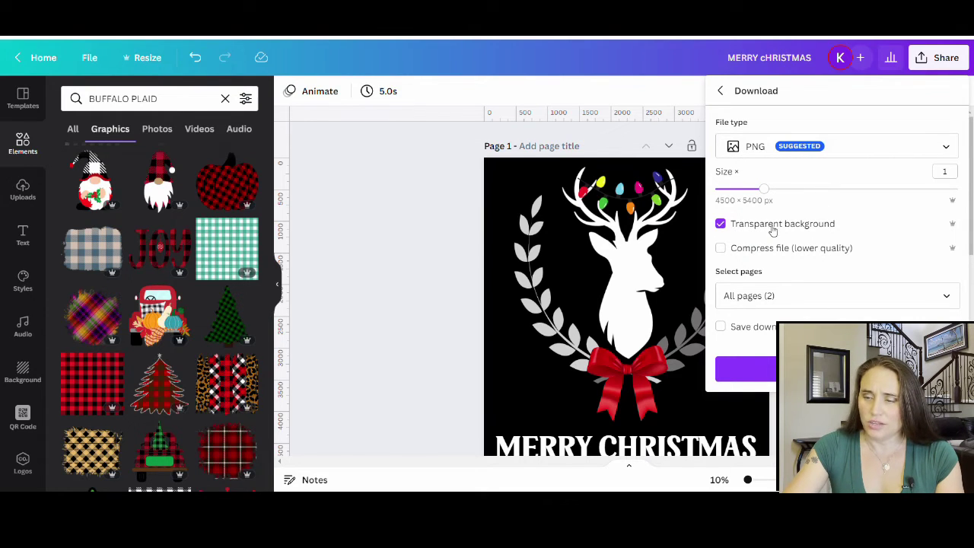
left_click(947, 302)
left_click(762, 331)
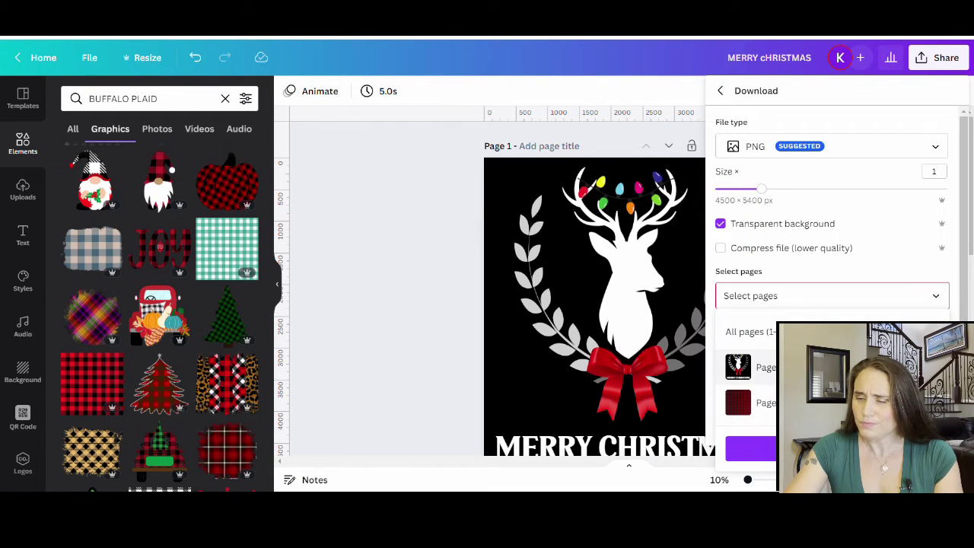
left_click(754, 367)
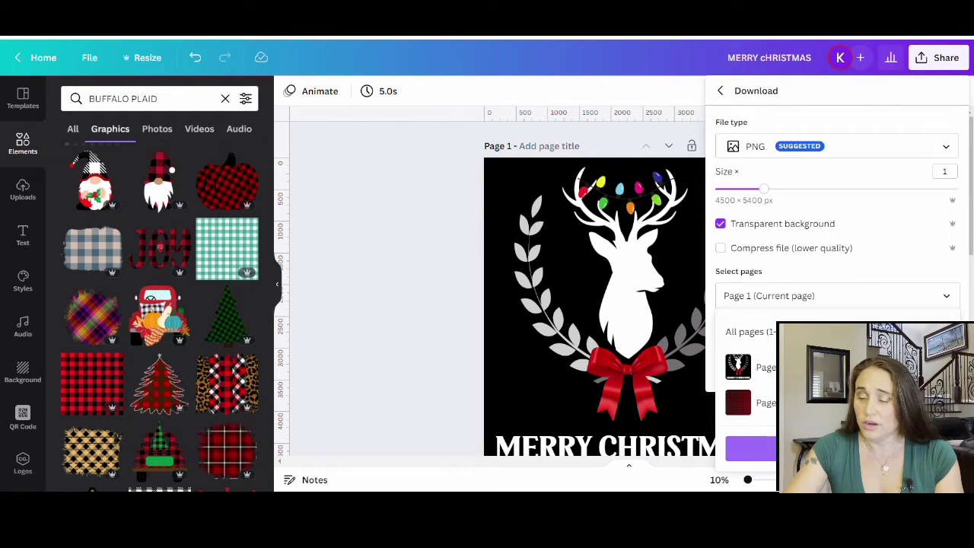
left_click(750, 449)
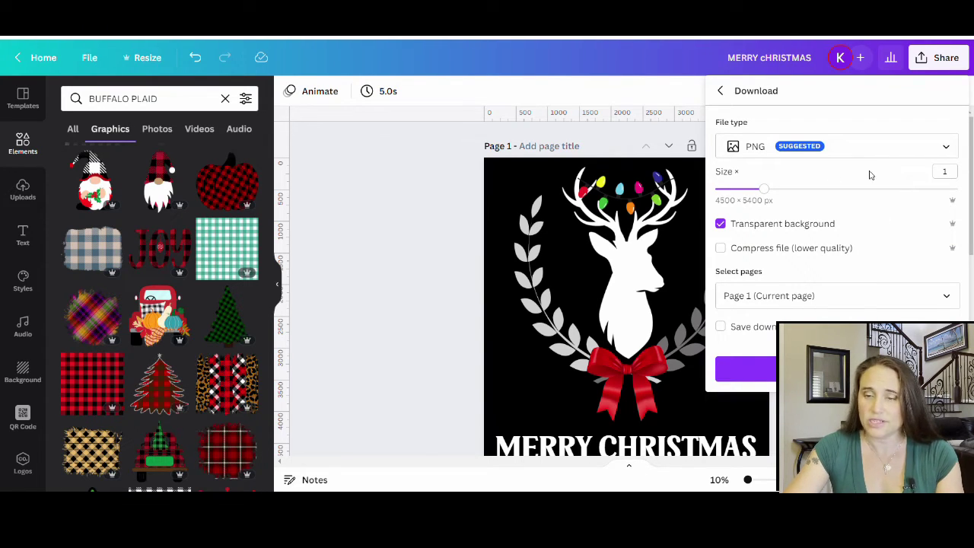
left_click(746, 370)
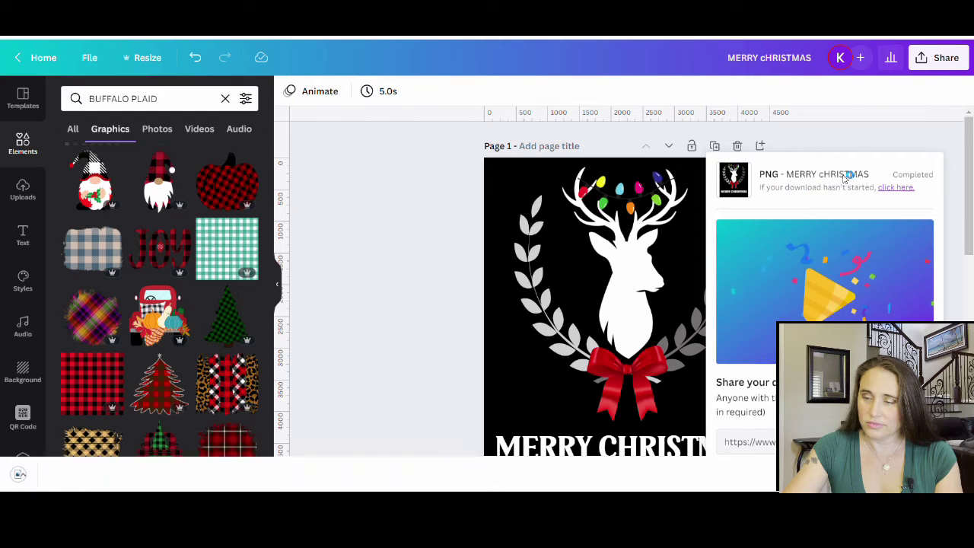
left_click(382, 290)
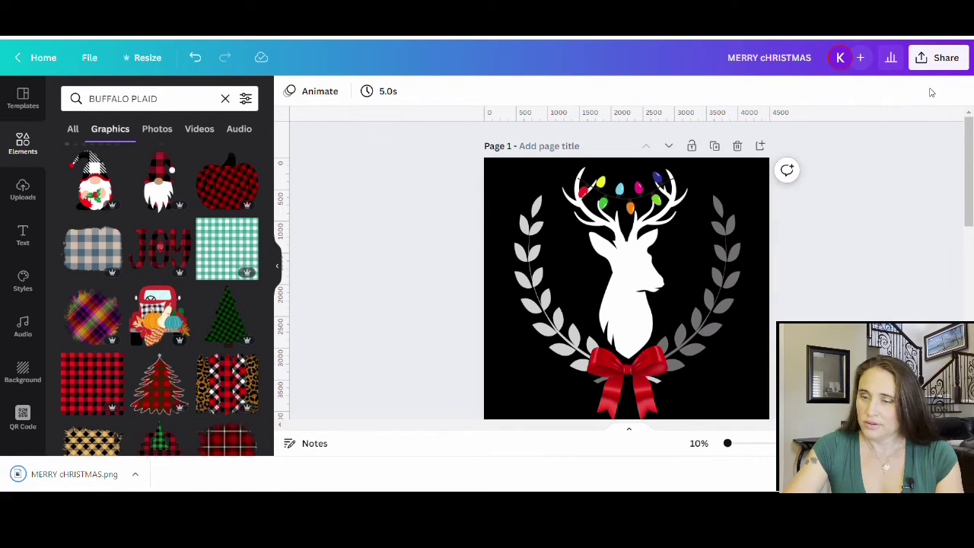
Download only page 2, the buffalo plaid pattern, as a PNG without a transparent background
left_click(944, 58)
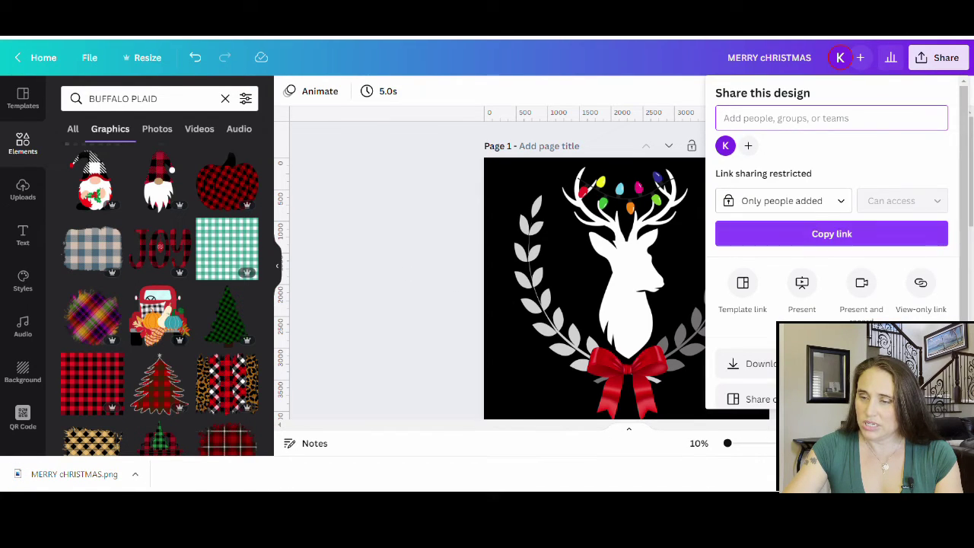
left_click(750, 364)
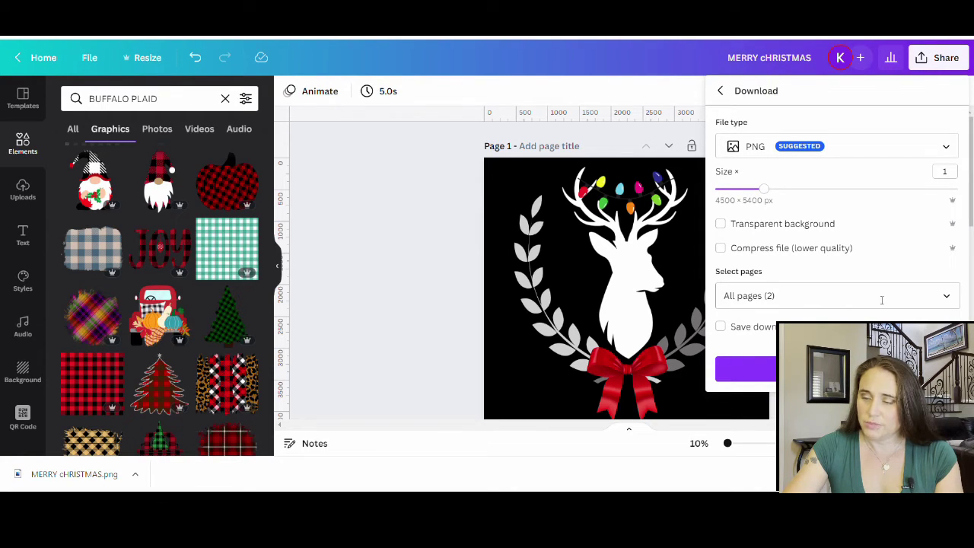
left_click(947, 296)
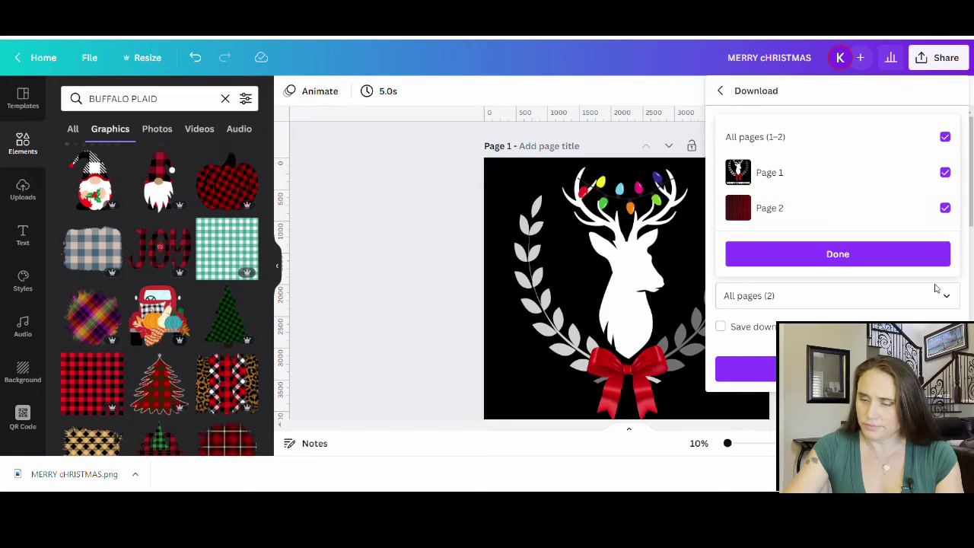
left_click(946, 138)
left_click(934, 210)
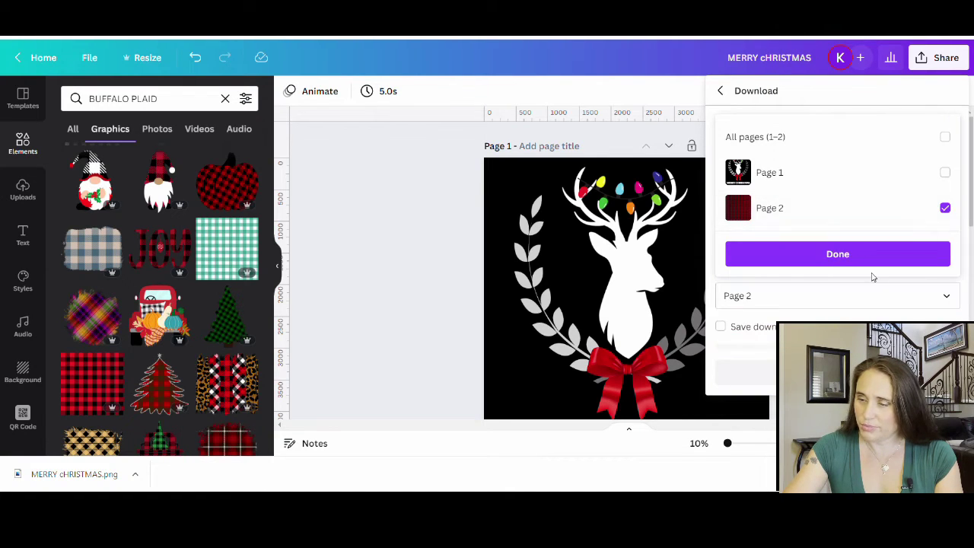
left_click(861, 263)
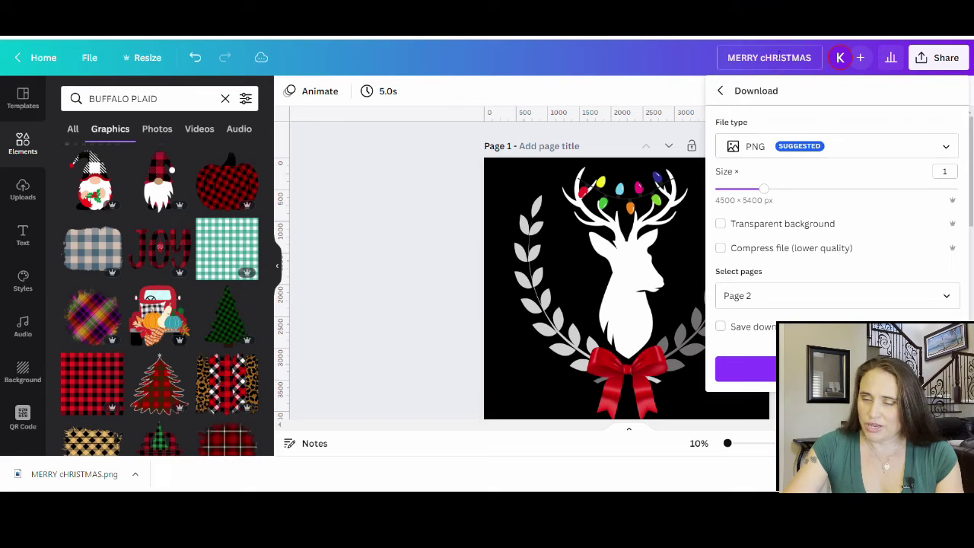
left_click(763, 371)
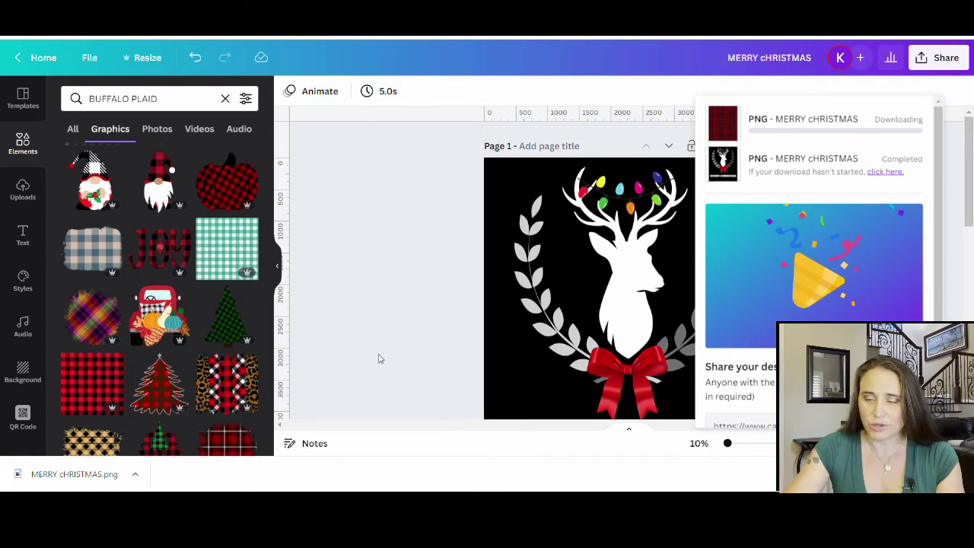
left_click(394, 264)
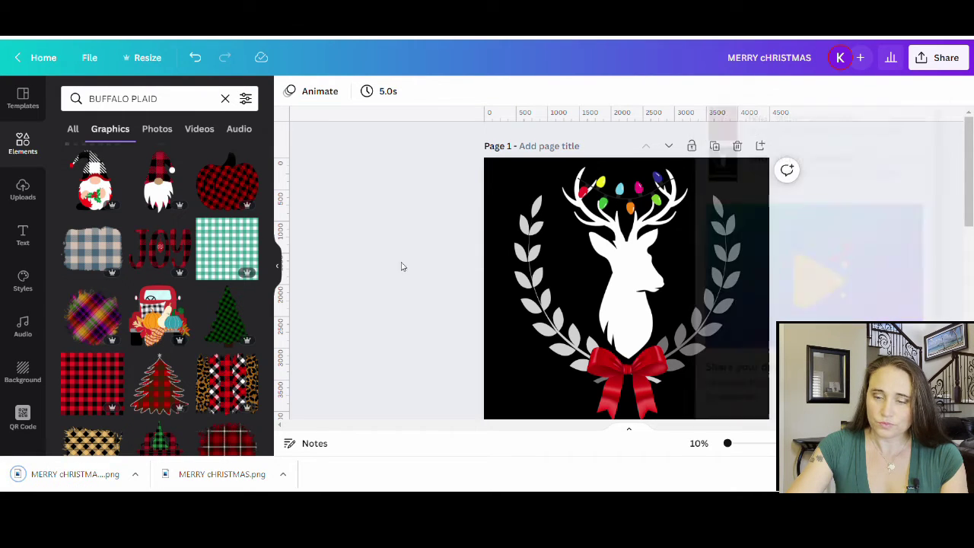
scroll(419, 274, "down", 3)
scroll(419, 274, "up", 3)
scroll(396, 350, "down", 3)
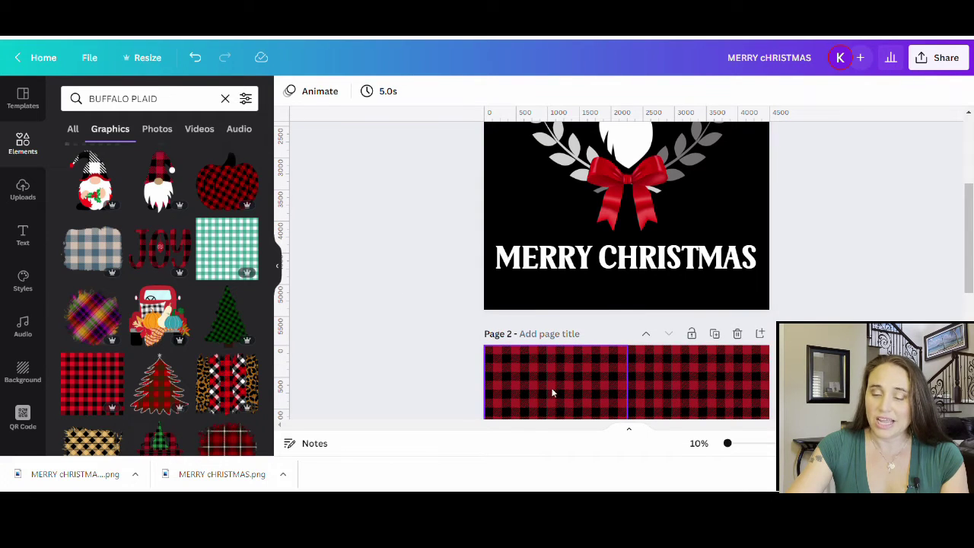
scroll(551, 391, "down", 2)
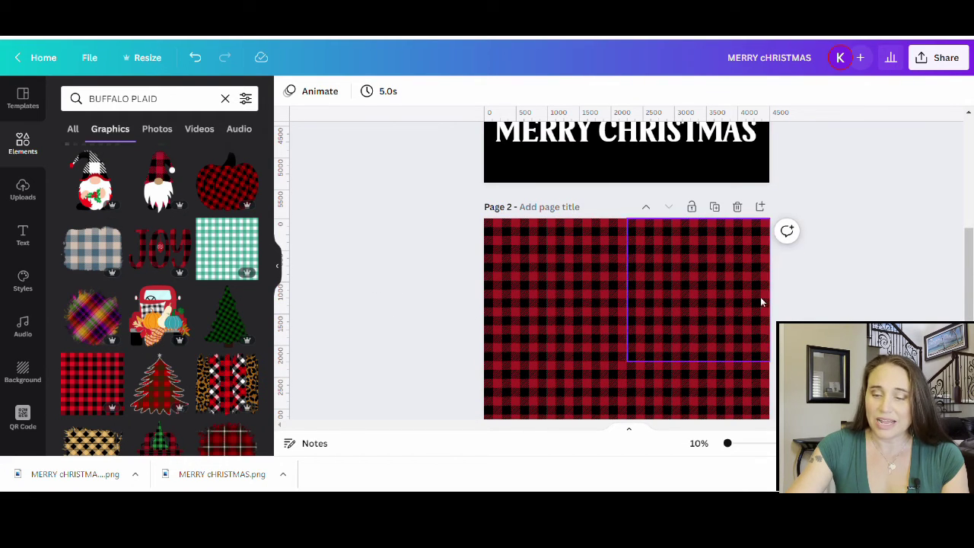
scroll(358, 293, "up", 5)
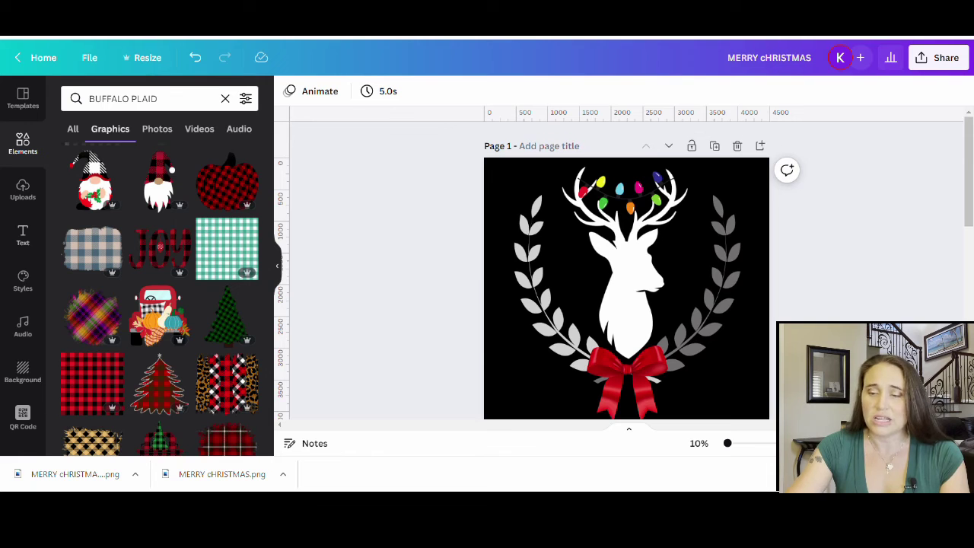
Search the graphics library for GOLD GLITTER and browse the results for a solid glitter texture
left_click(166, 105)
left_click_drag(166, 105, 4, 83)
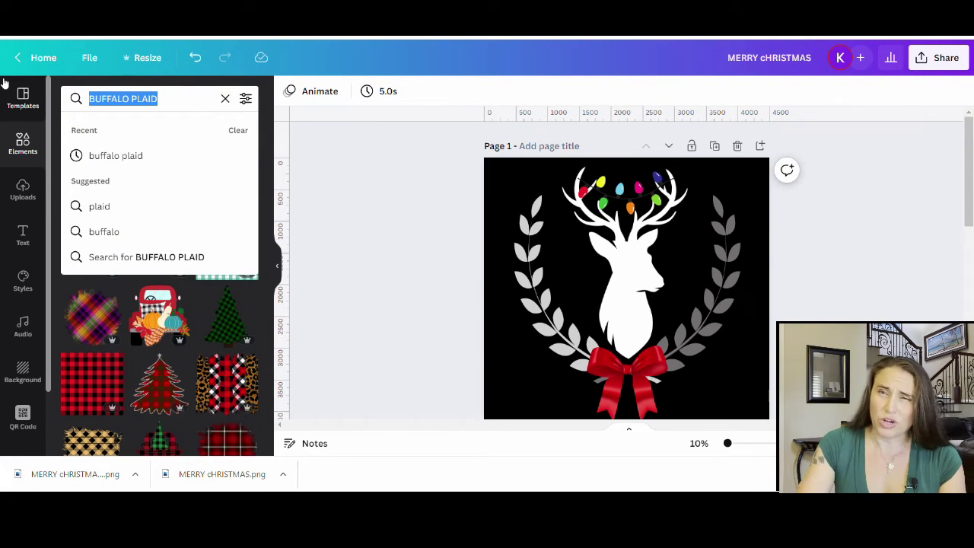
type("GOLD")
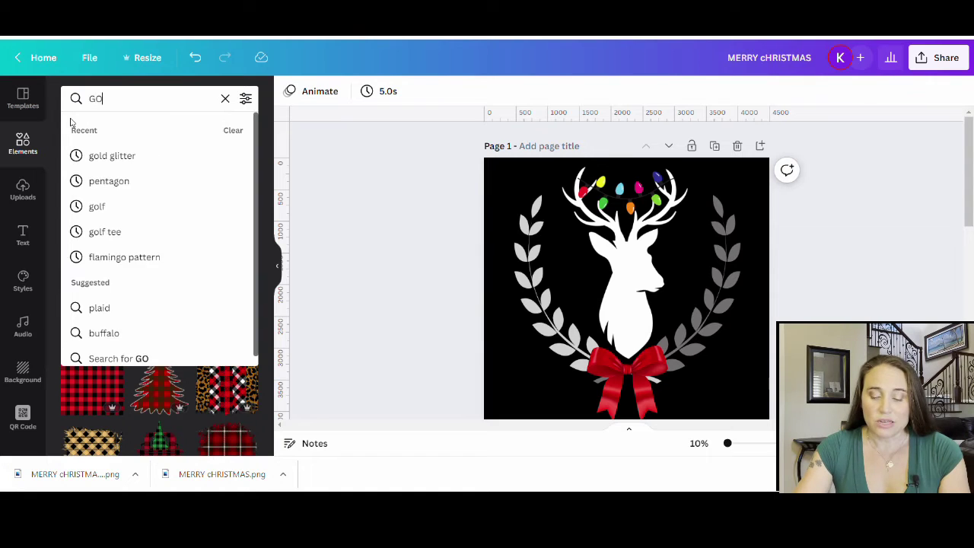
type("ITTER")
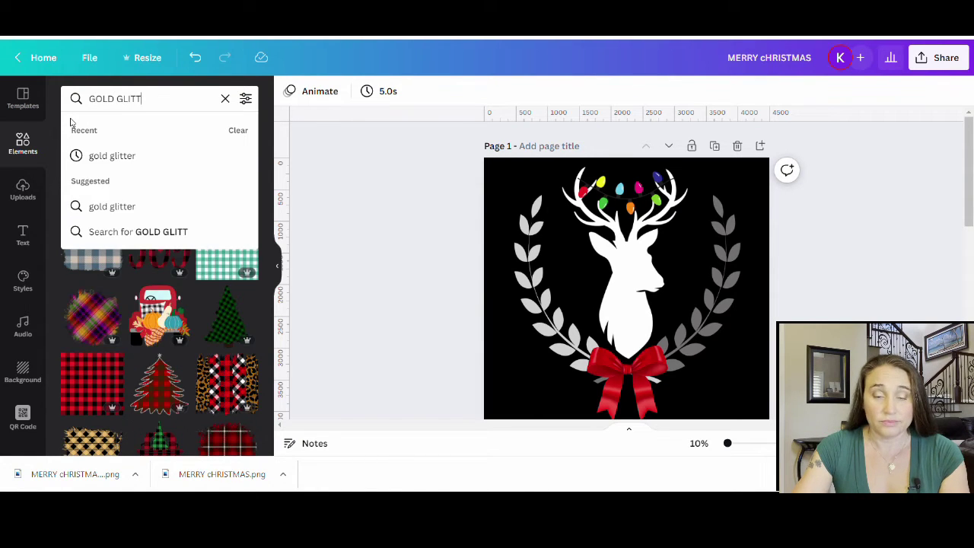
key("Return")
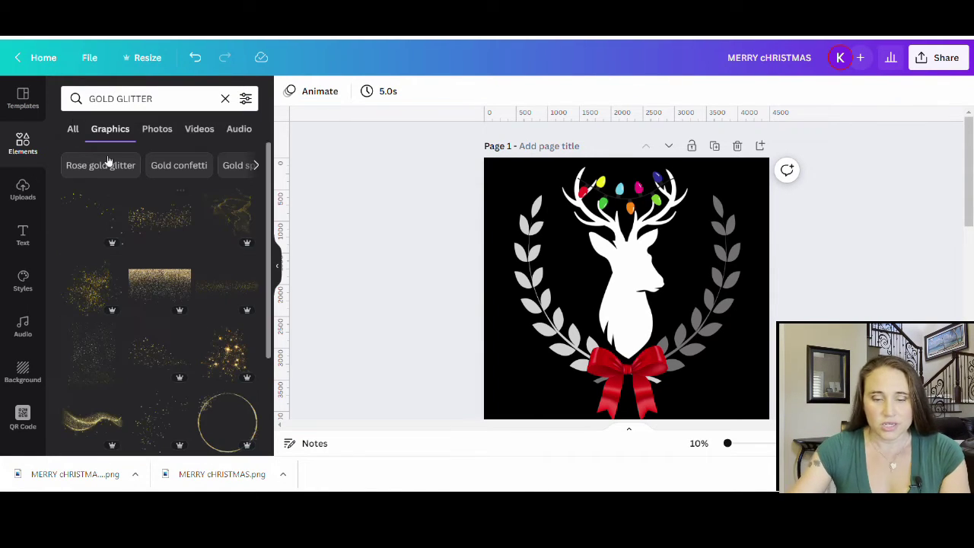
scroll(122, 190, "down", 5)
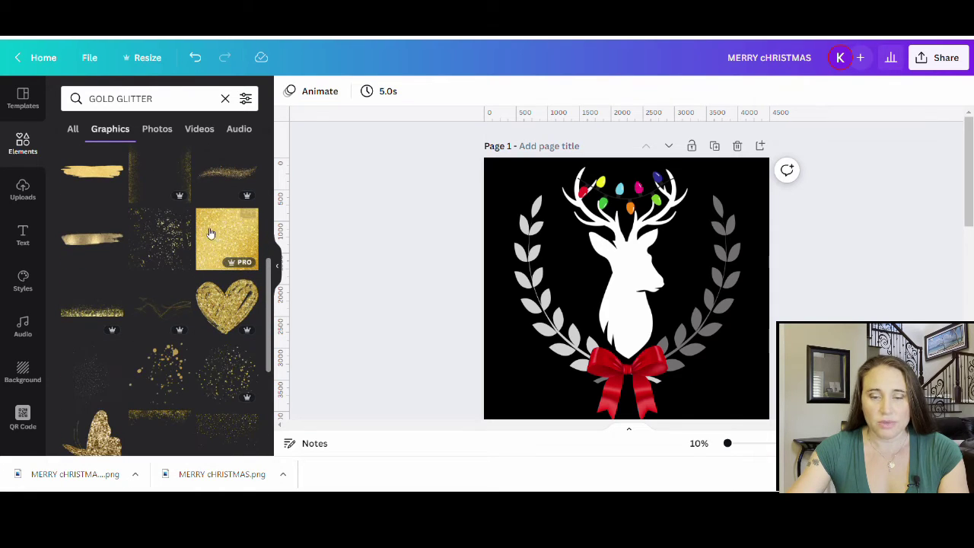
scroll(697, 256, "down", 5)
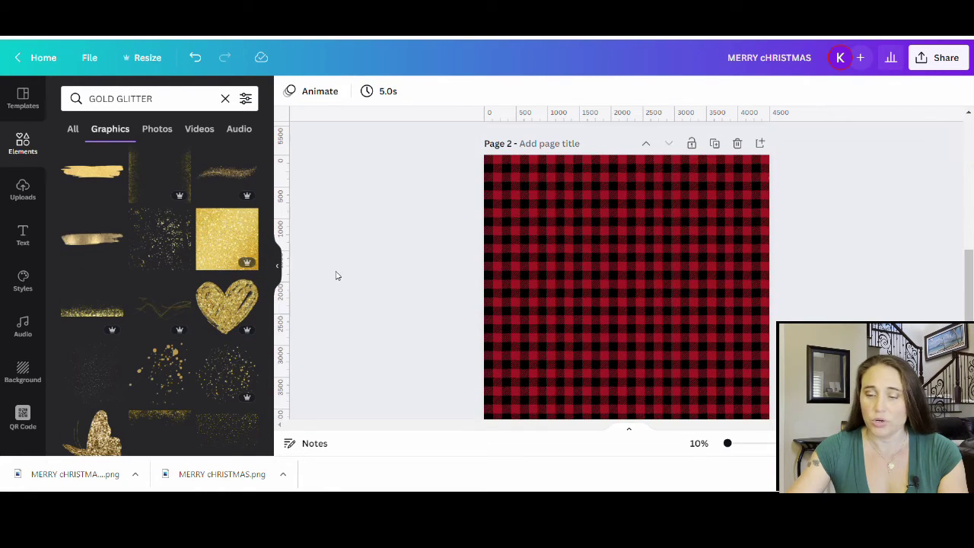
Add the solid gold glitter square graphic to page 2 and enlarge it from the page's upper-left corner to cover the whole plaid page
left_click(231, 243)
left_click_drag(578, 285, 550, 225)
scroll(601, 228, "down", 3)
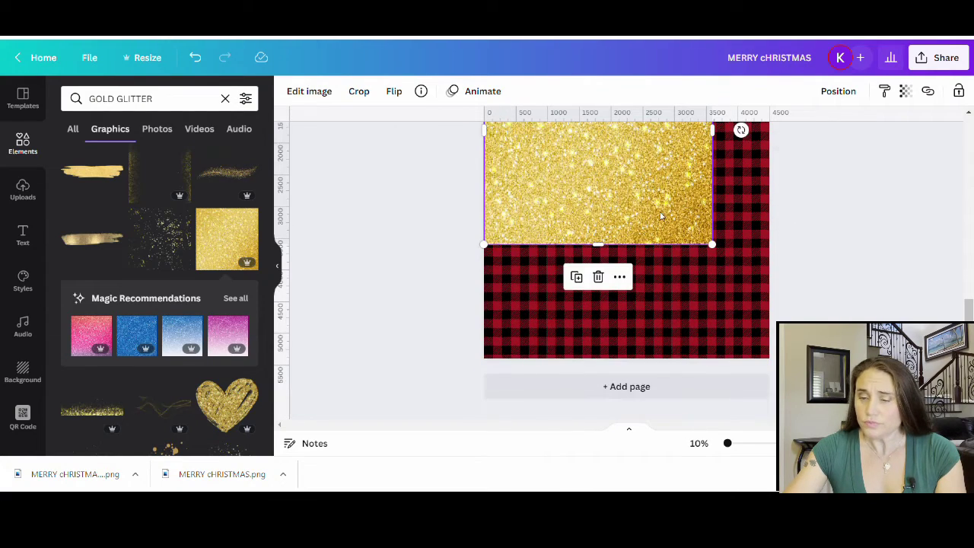
left_click_drag(719, 255, 835, 372)
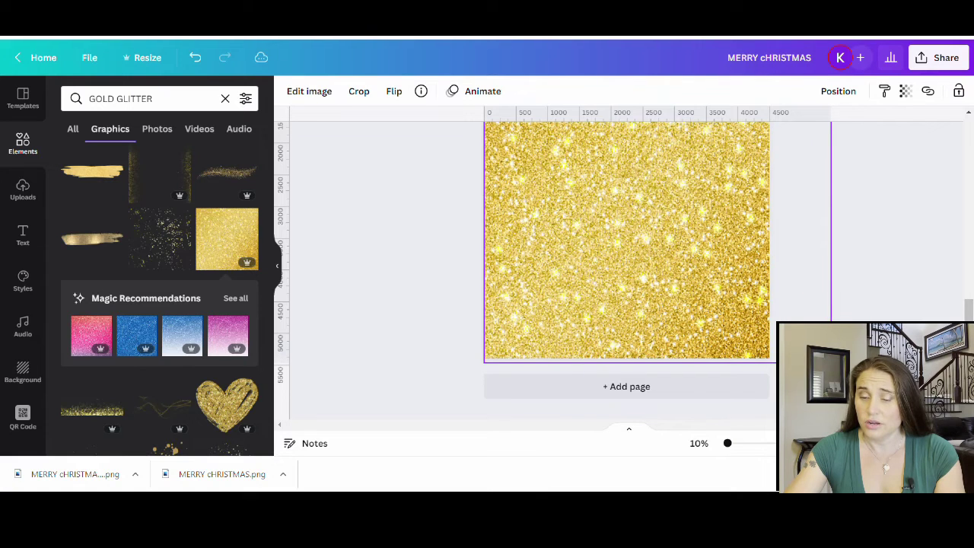
key("Delete")
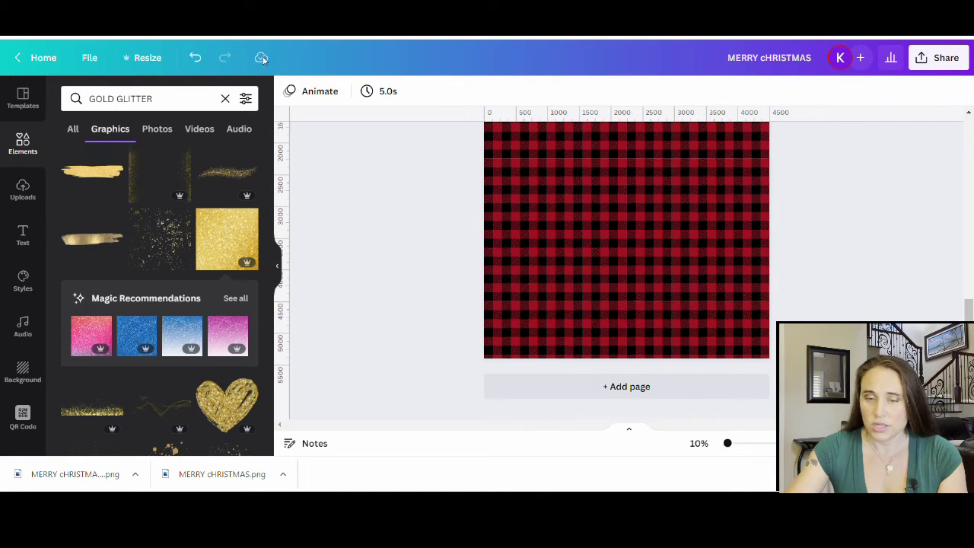
left_click(196, 58)
Download only page 2, the gold glitter texture, as a PNG without a transparent background
scroll(837, 221, "up", 2)
scroll(762, 239, "up", 2)
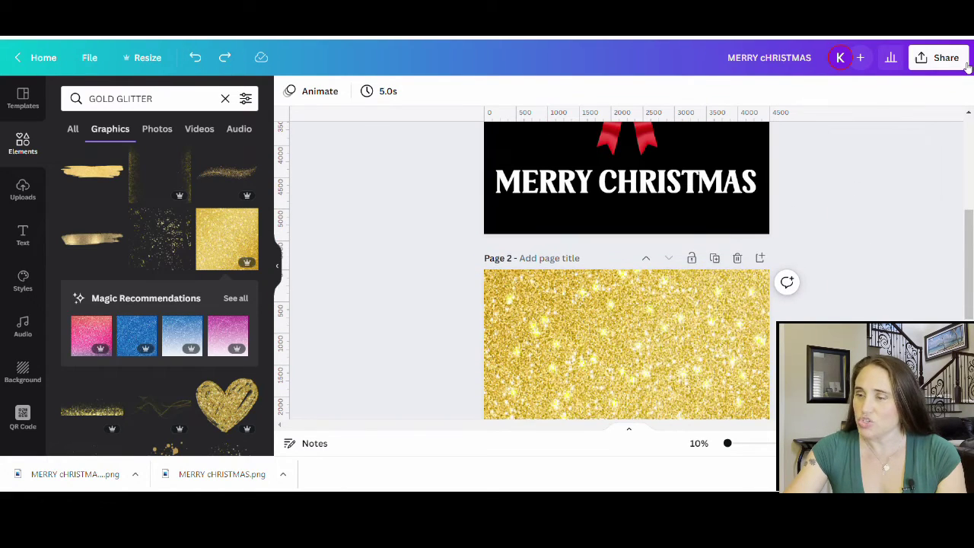
left_click(965, 65)
left_click(748, 363)
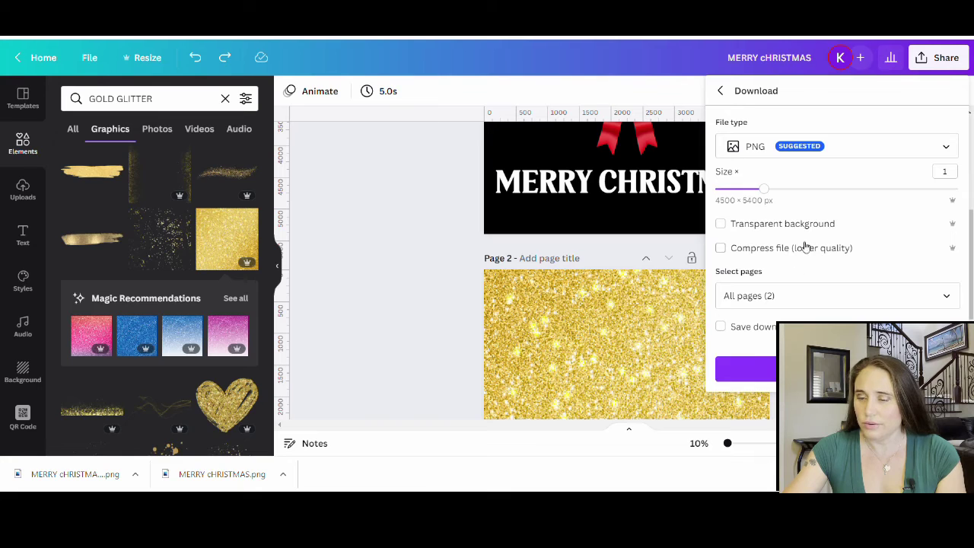
left_click(947, 299)
left_click(946, 137)
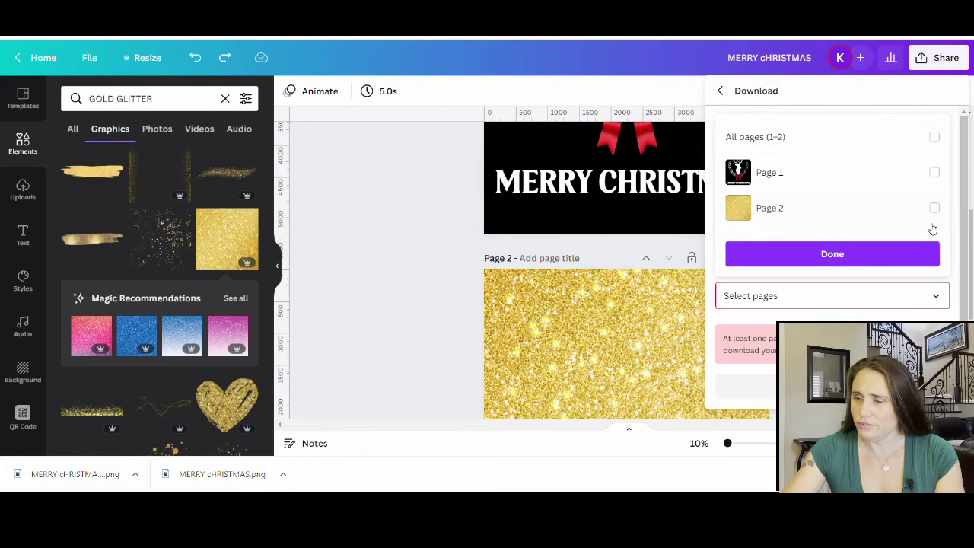
left_click(944, 210)
left_click(927, 254)
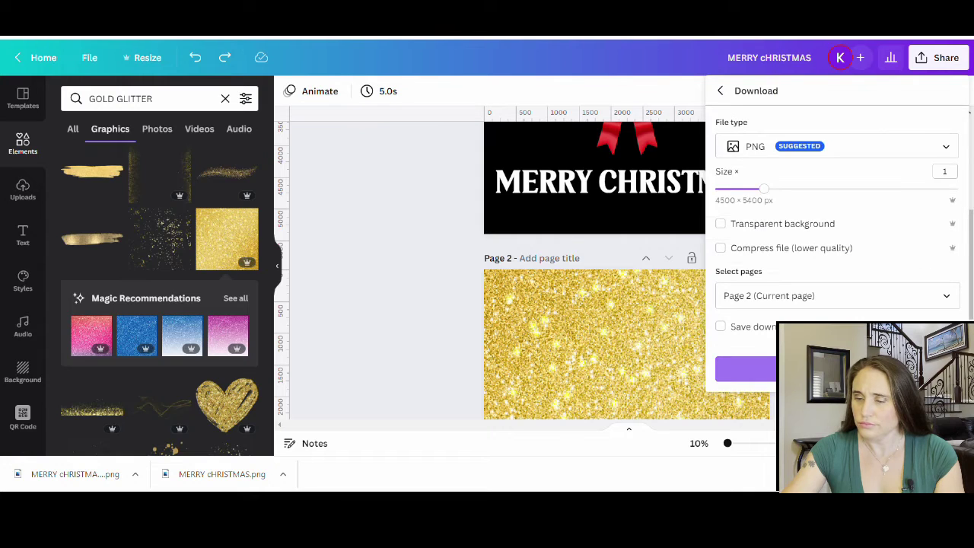
left_click(750, 369)
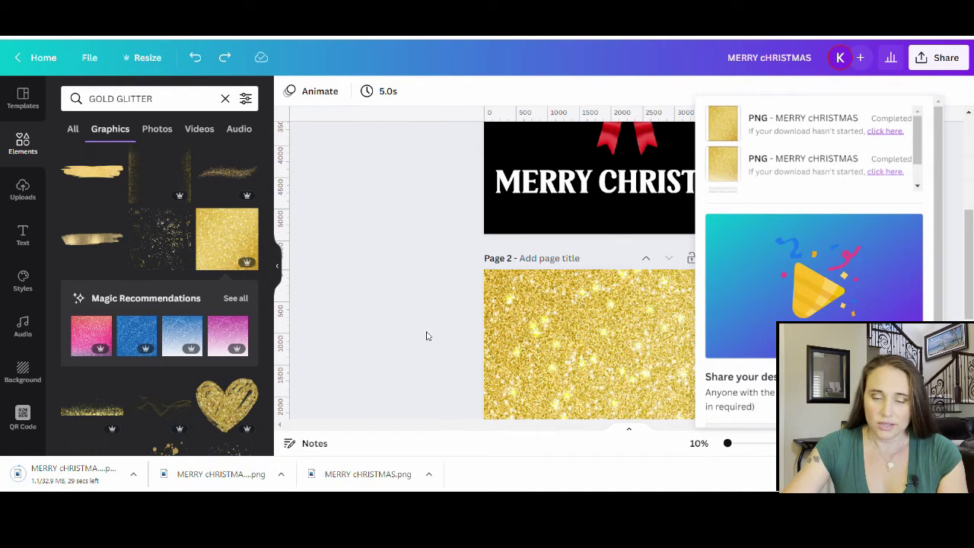
left_click(369, 323)
Review the reindeer artwork and MERRY CHRISTMAS text on page 1 against the gold glitter texture on page 2
scroll(350, 325, "up", 4)
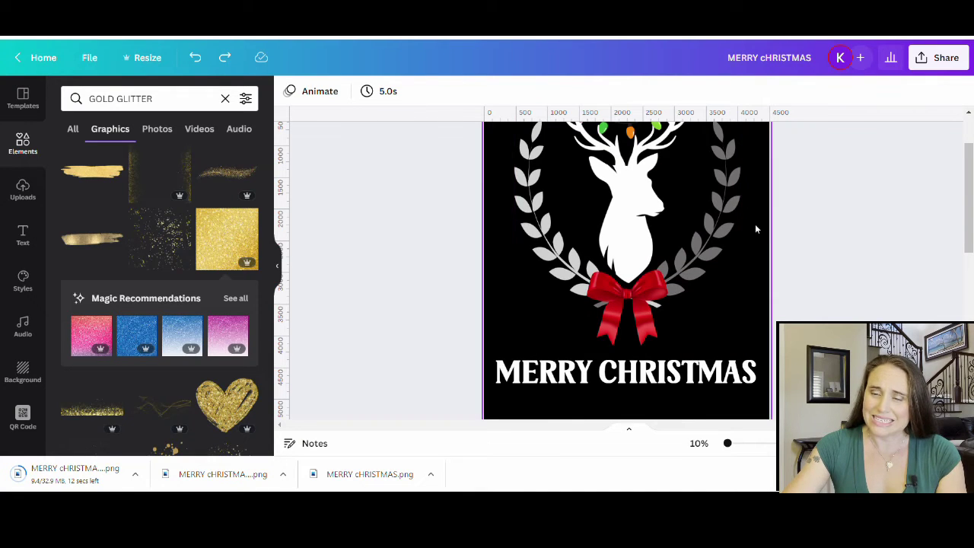
scroll(755, 226, "up", 2)
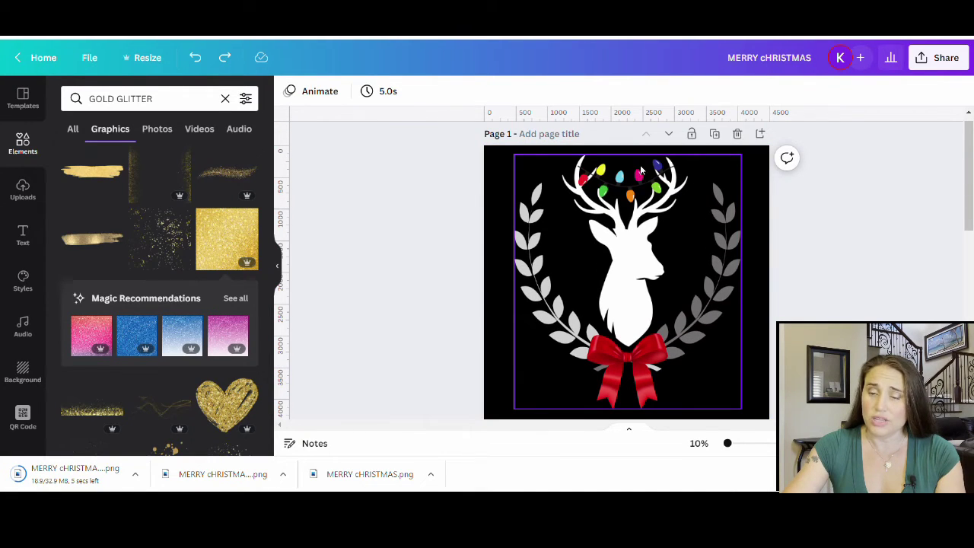
scroll(546, 312, "down", 3)
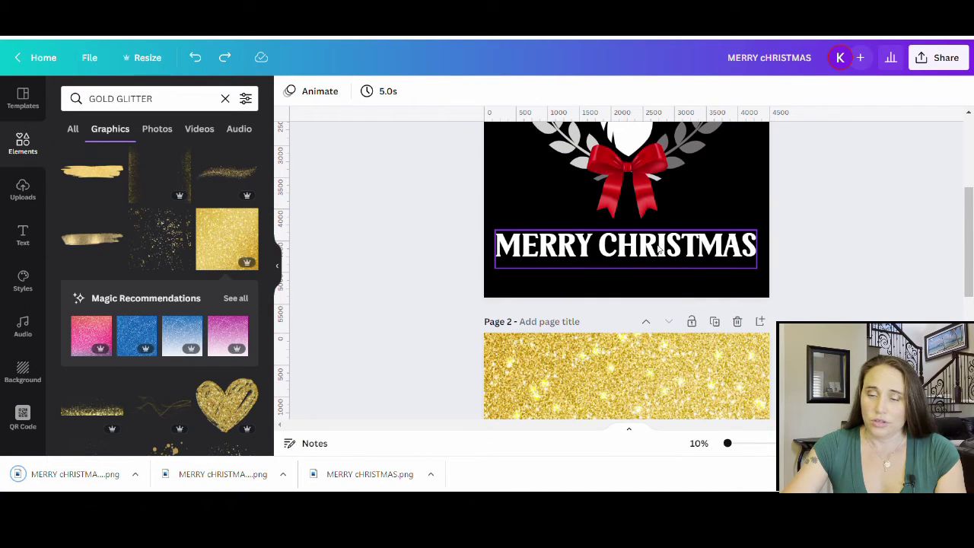
scroll(603, 154, "up", 3)
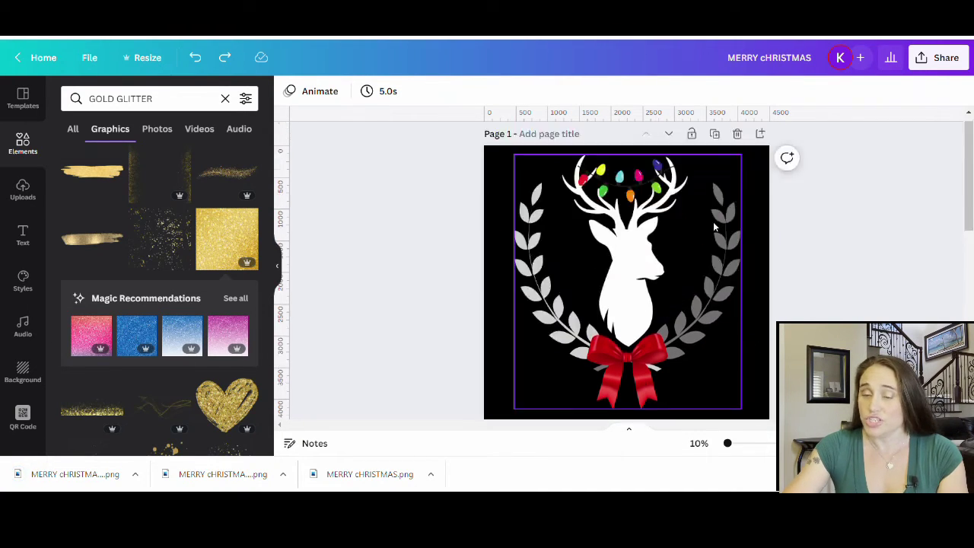
scroll(602, 267, "down", 3)
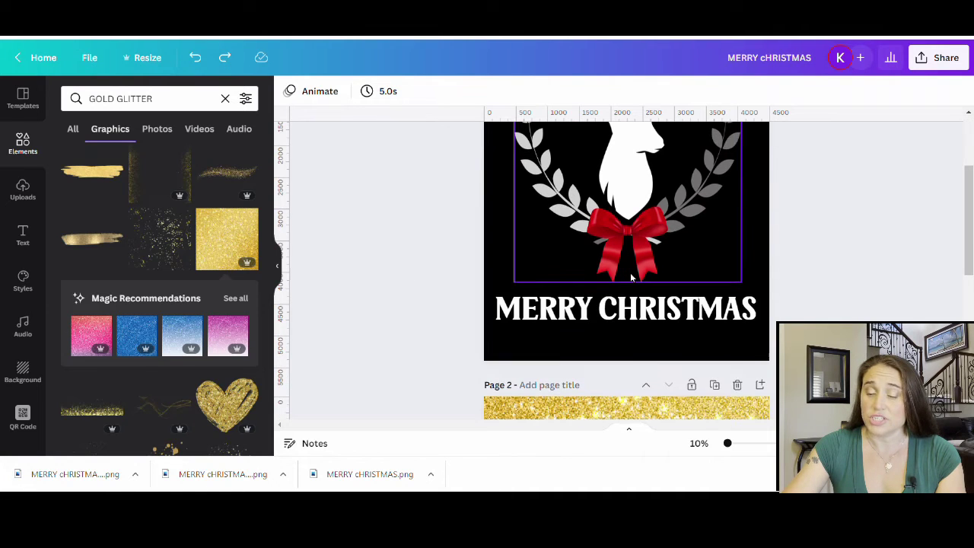
scroll(715, 320, "down", 2)
scroll(726, 310, "down", 1)
left_click(553, 329)
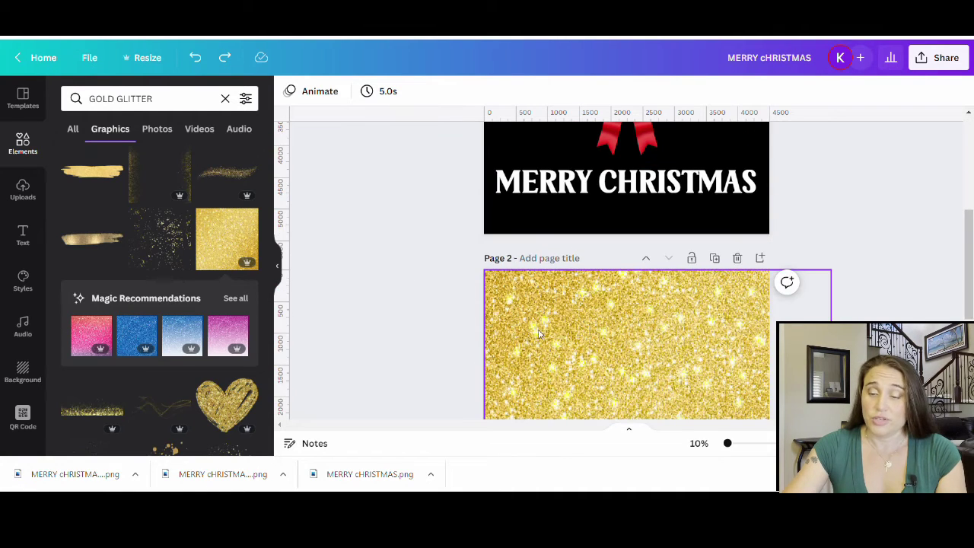
scroll(322, 220, "up", 3)
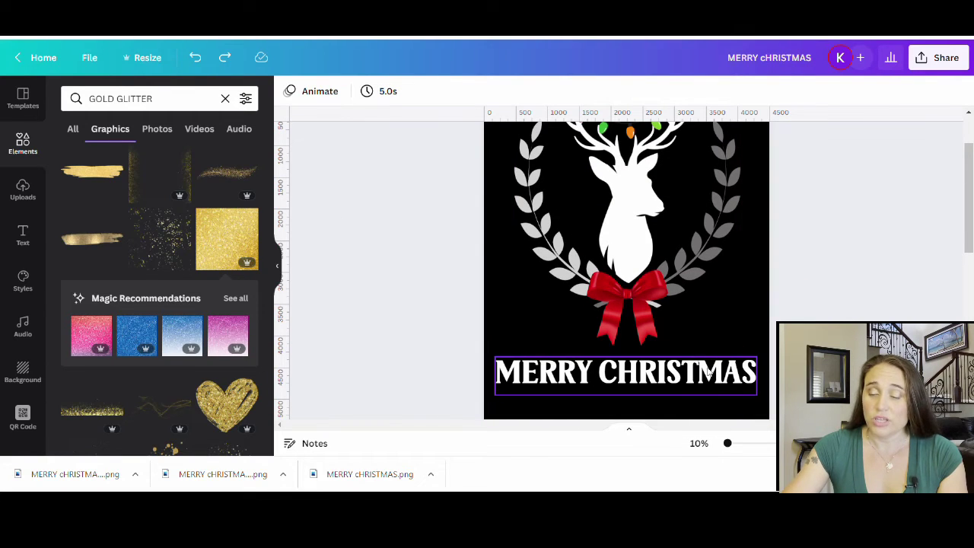
Search the graphics library for MERRY CHRISTMAS and browse the results for ready-made lettering designs
left_click(149, 99)
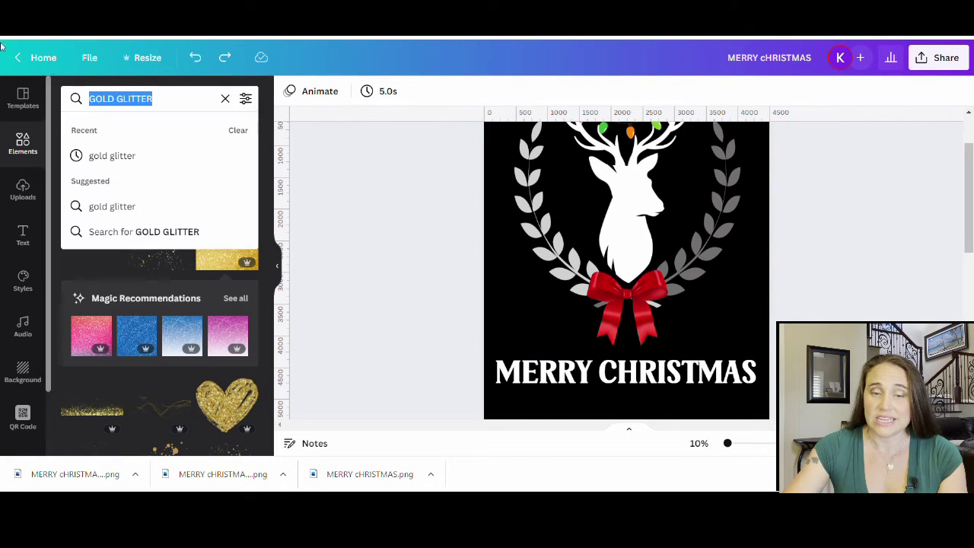
type("MER")
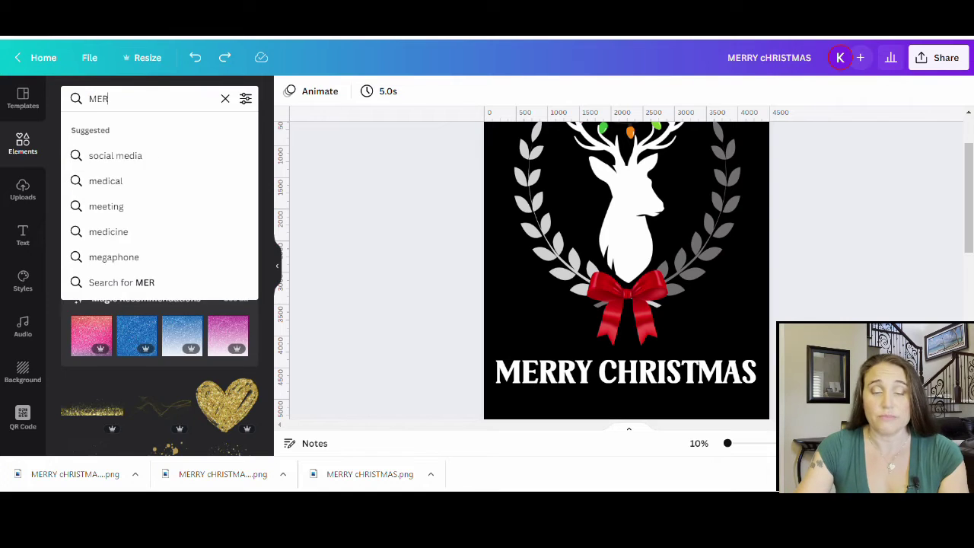
type("RY CHRISTMAS")
key("Return")
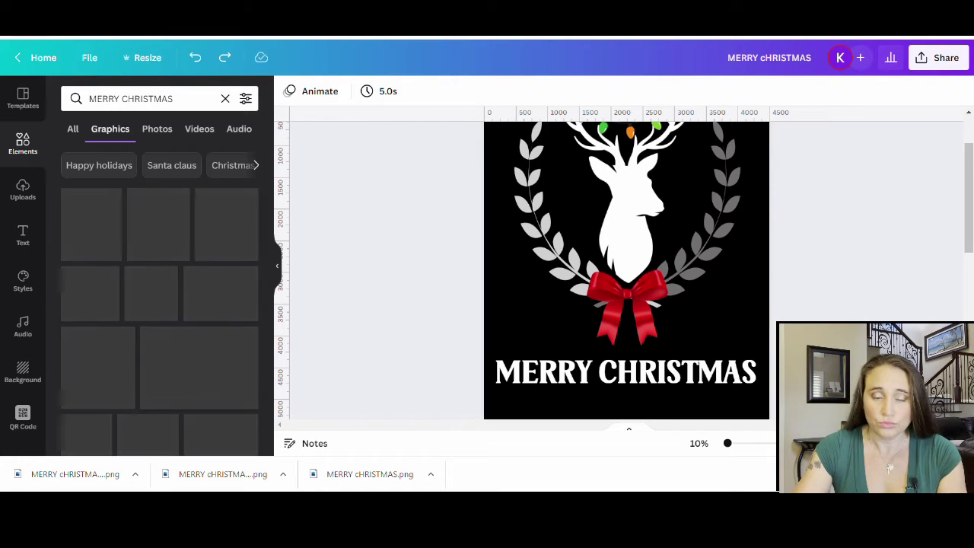
scroll(230, 249, "down", 3)
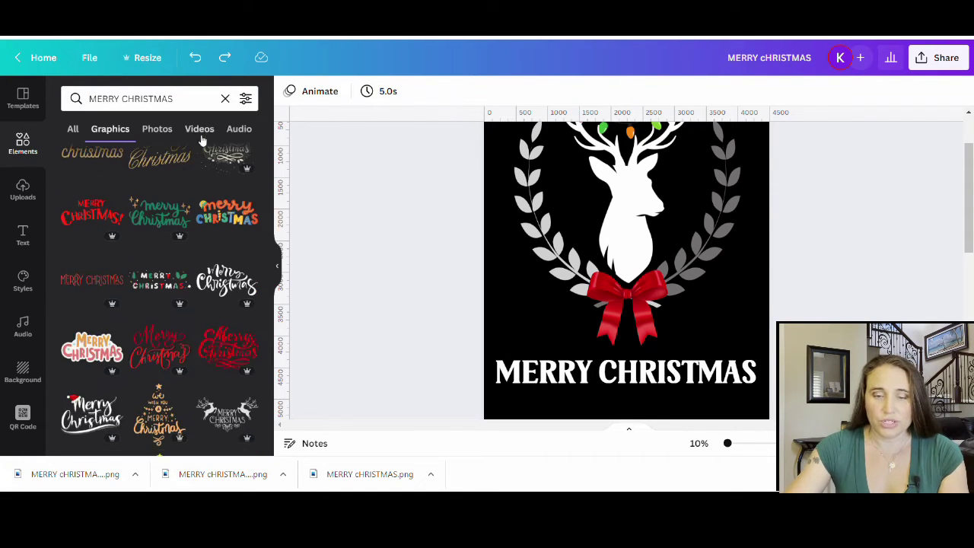
scroll(221, 244, "down", 2)
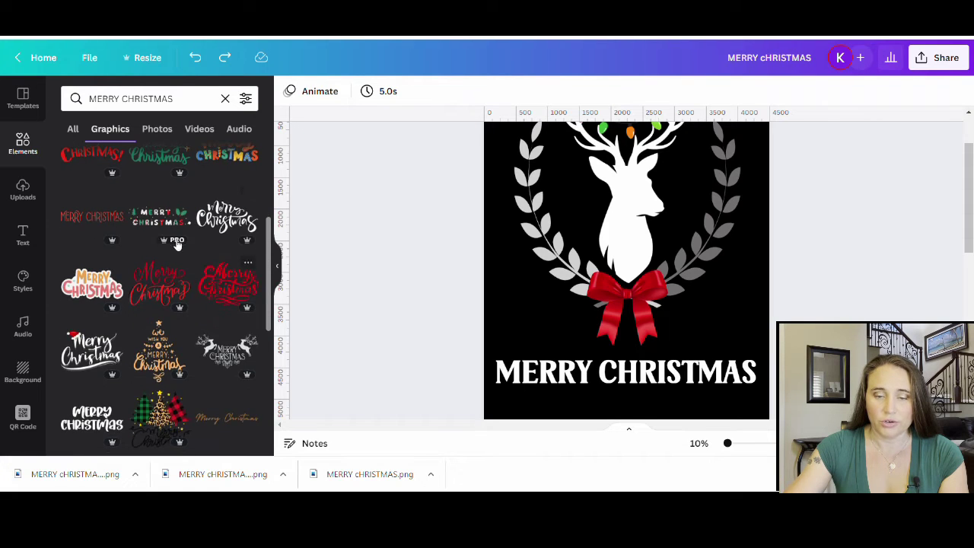
scroll(122, 262, "down", 2)
scroll(114, 270, "down", 2)
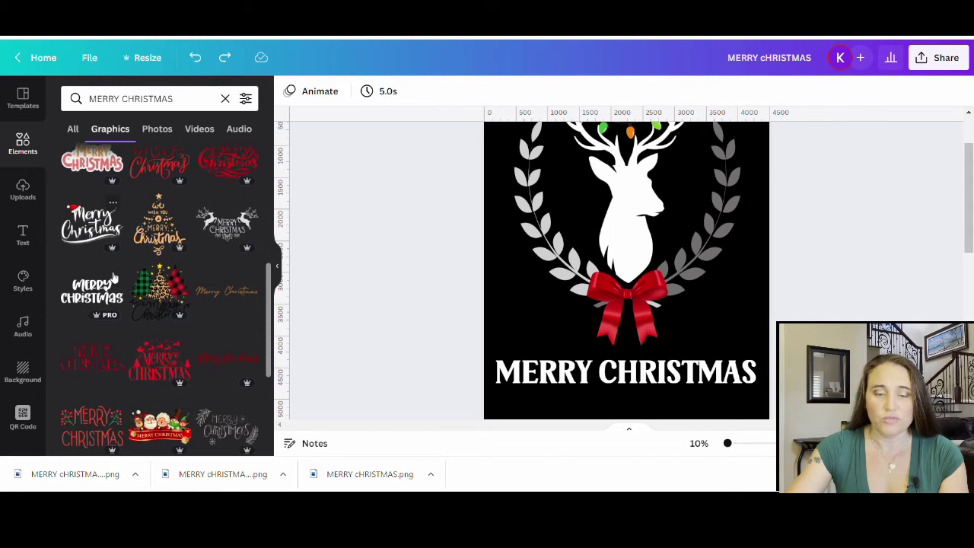
scroll(175, 243, "down", 2)
scroll(152, 260, "down", 3)
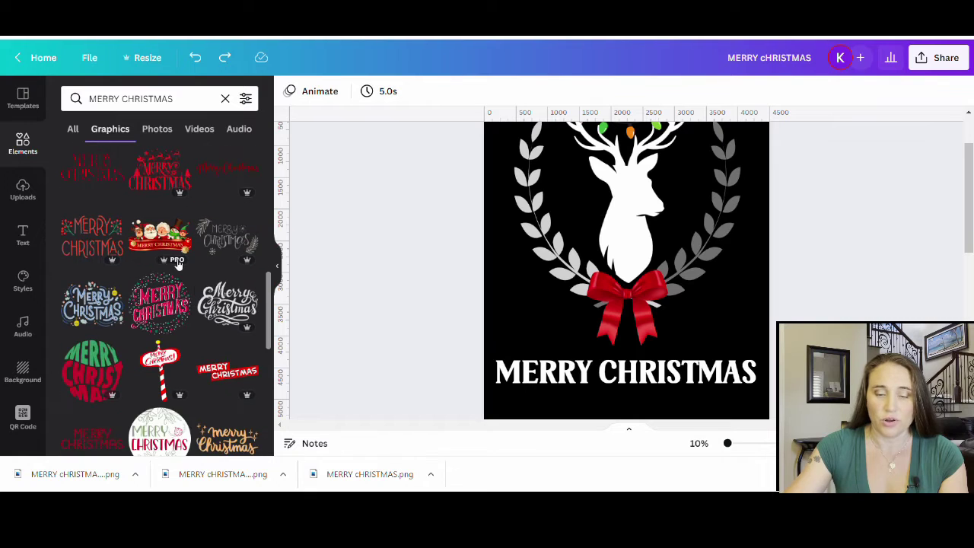
scroll(152, 304, "down", 4)
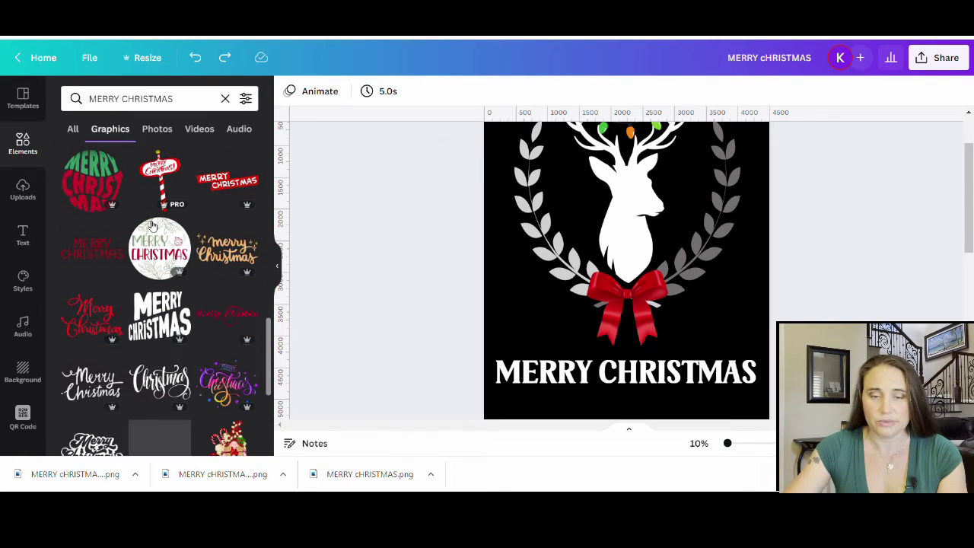
scroll(89, 267, "down", 2)
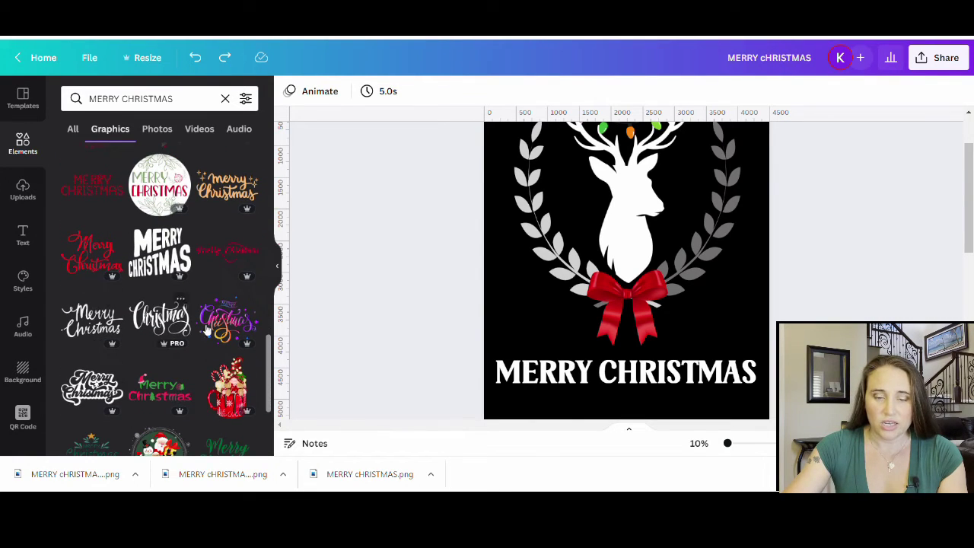
scroll(152, 327, "down", 5)
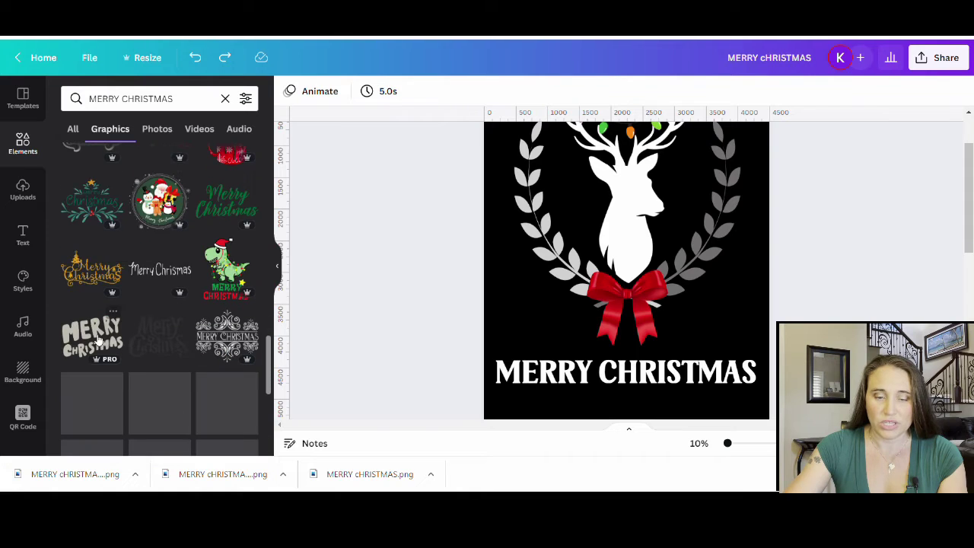
scroll(122, 344, "down", 1)
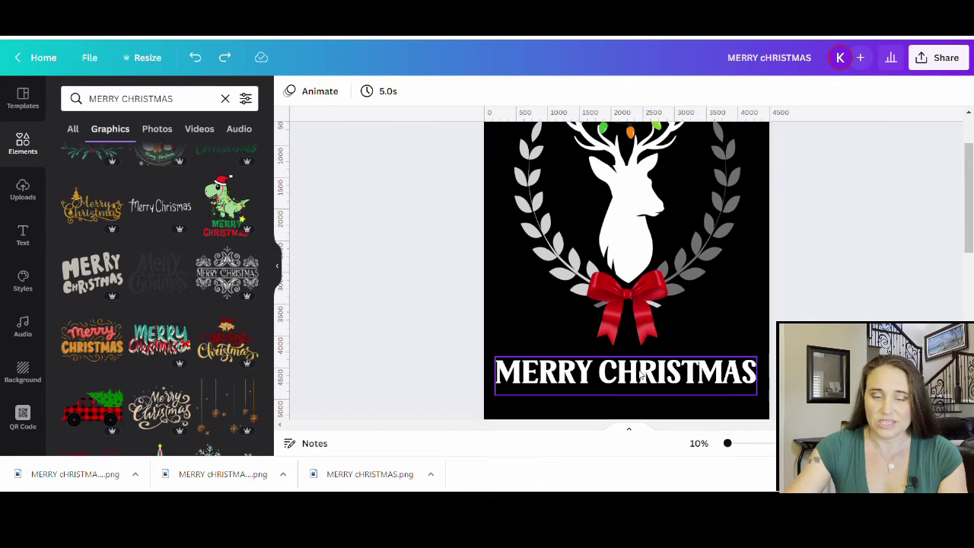
scroll(191, 253, "down", 2)
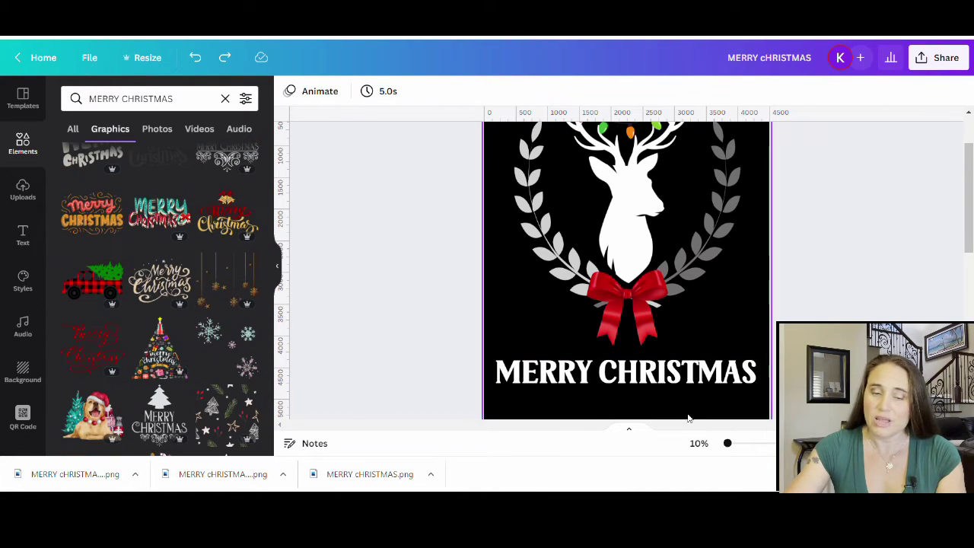
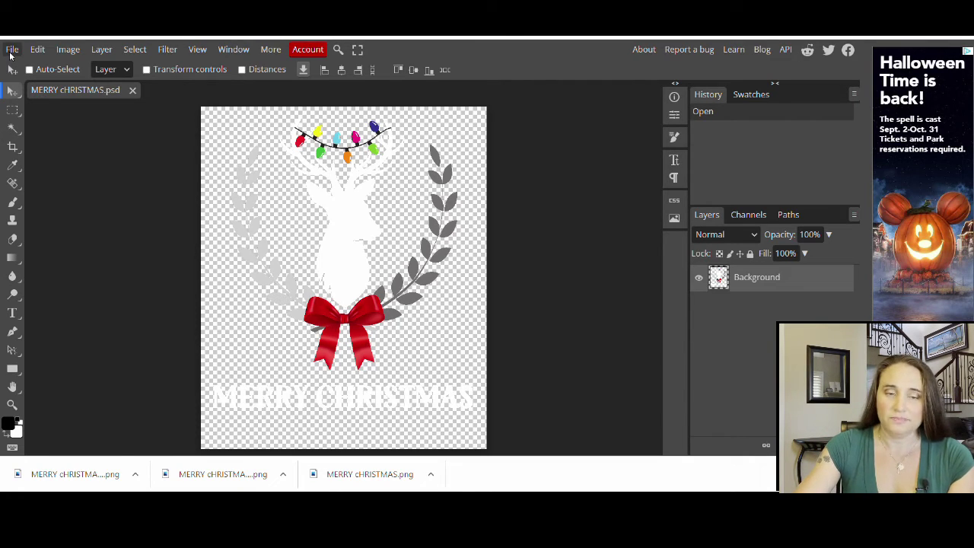
Place the buffalo plaid PNG as a layer above the reindeer design and clip it to the artwork with a clipping mask
left_click(11, 50)
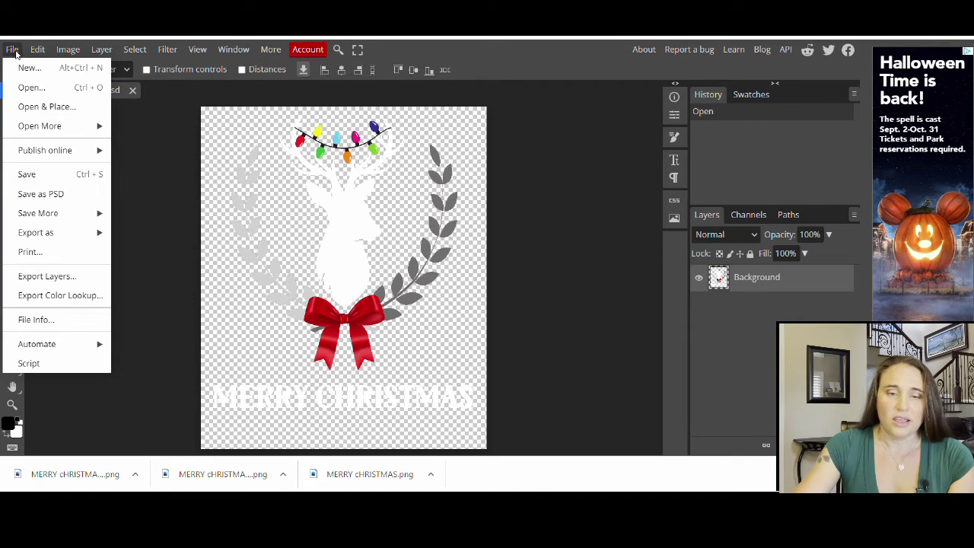
left_click(43, 114)
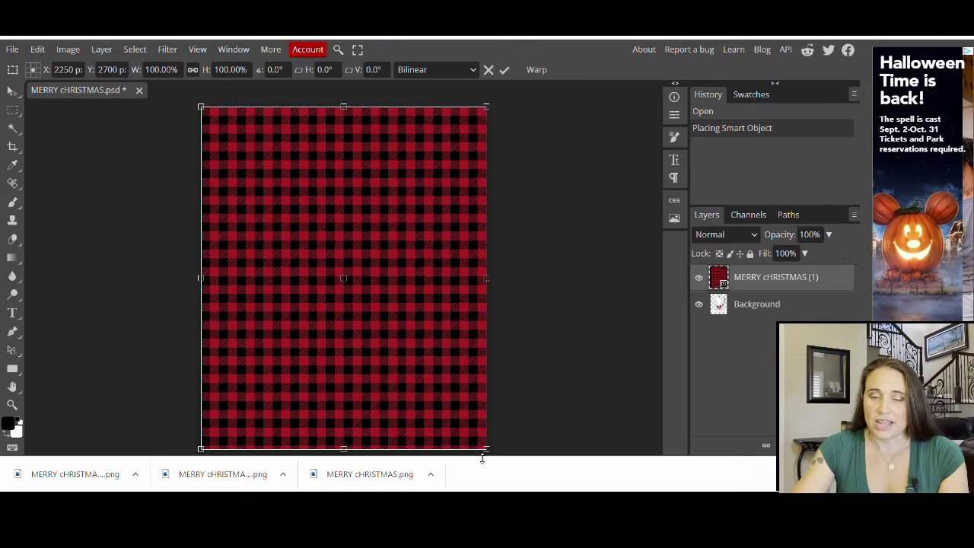
scroll(511, 357, "up", 2)
scroll(554, 356, "down", 2)
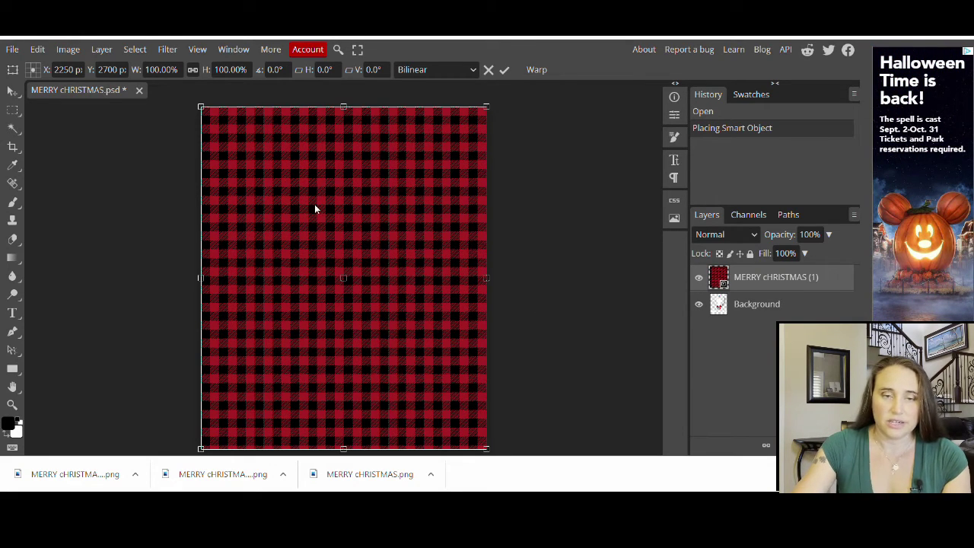
left_click(99, 53)
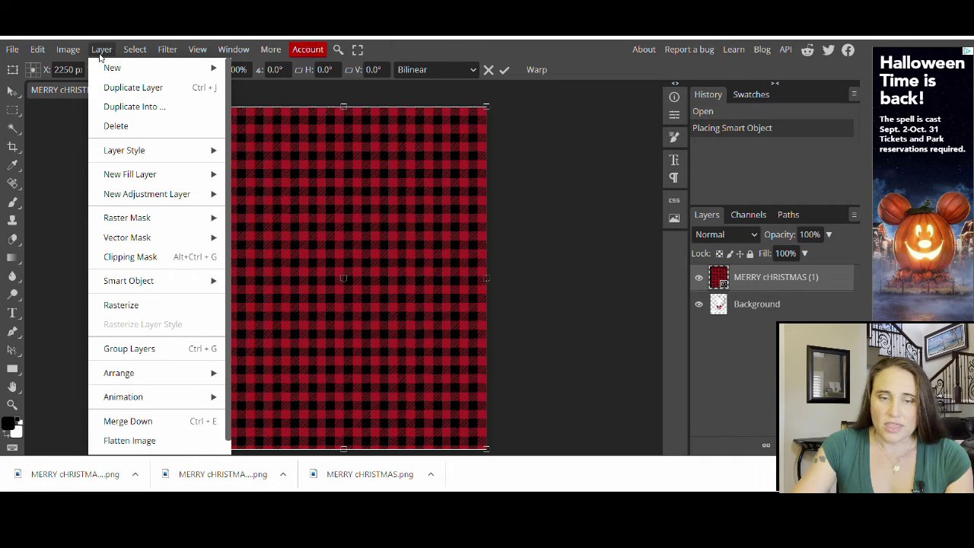
left_click(116, 260)
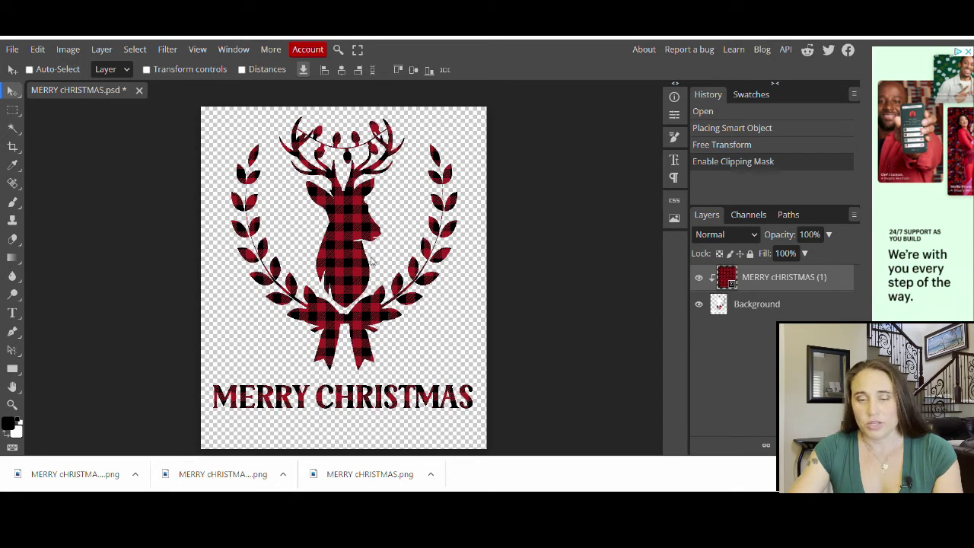
Export the plaid-filled reindeer design as a 4500 × 5400 px PNG at 100% quality and dismiss the support notice
left_click(11, 51)
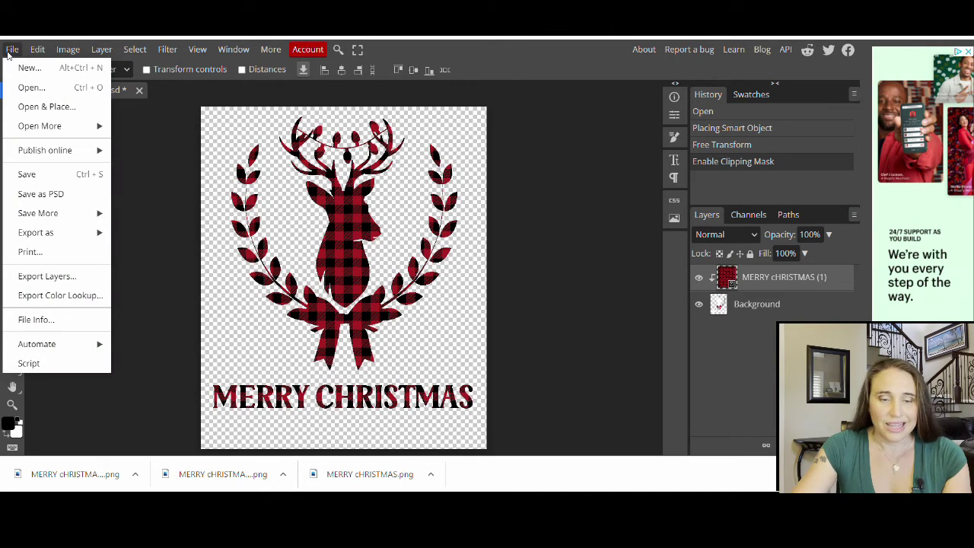
mouse_move(44, 237)
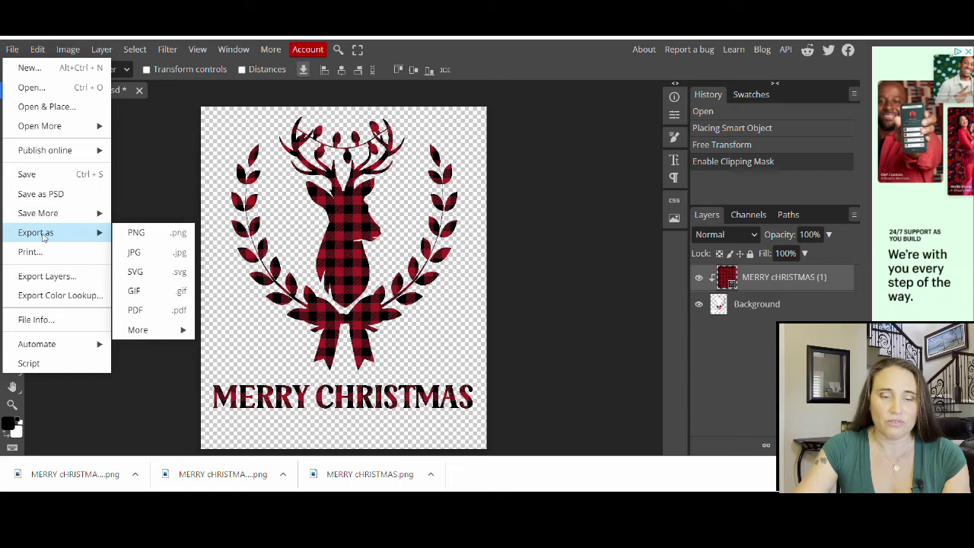
left_click(134, 233)
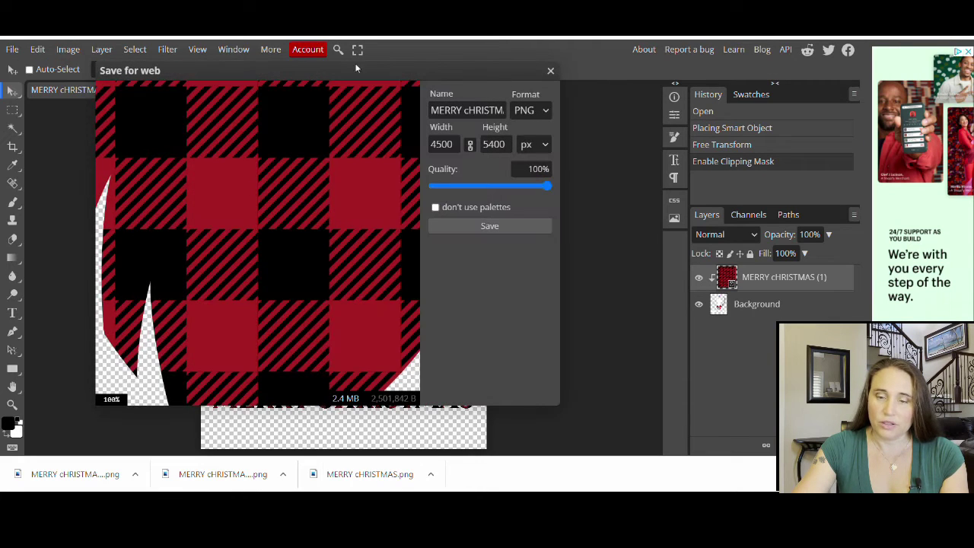
left_click(472, 226)
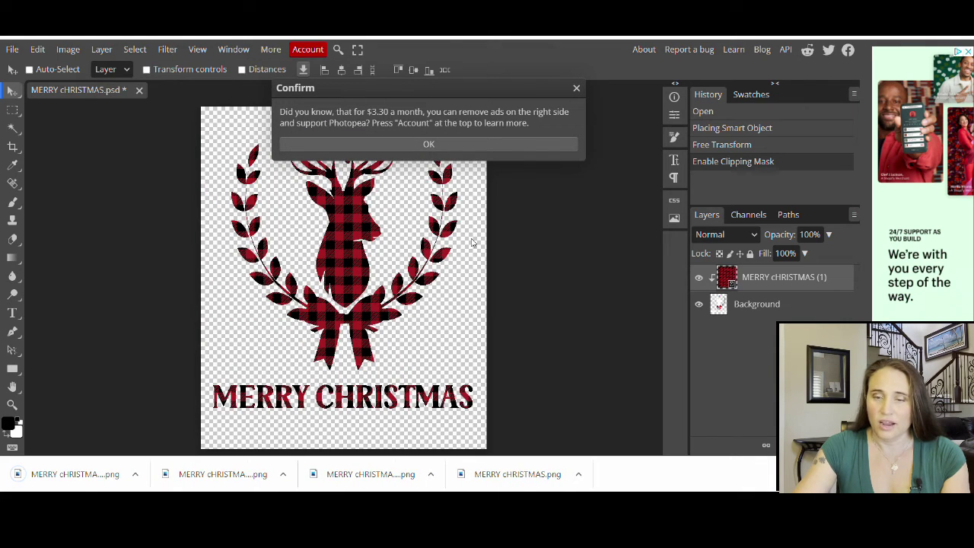
left_click(576, 88)
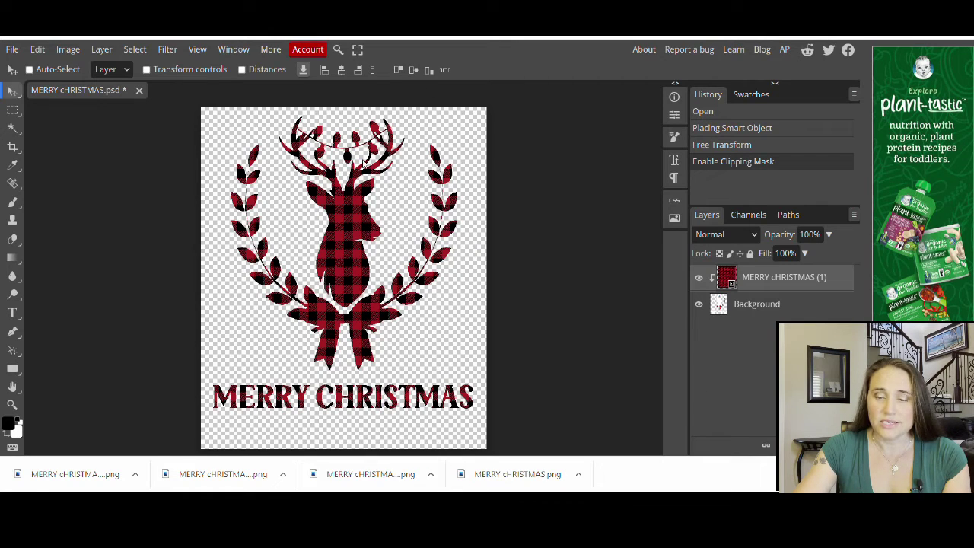
Place the reindeer design and the gold glitter PNG as new layers, and clip the glitter to the artwork with a clipping mask
left_click(11, 50)
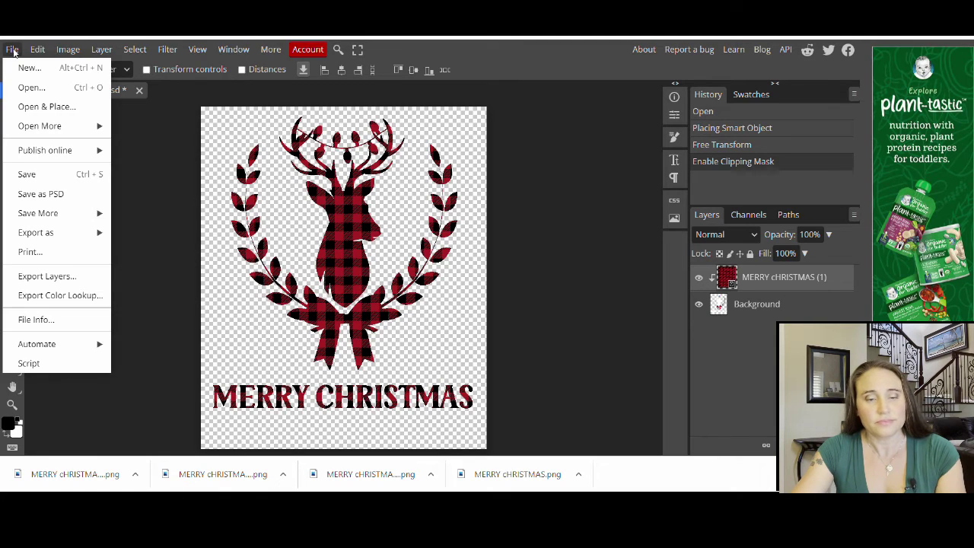
left_click(67, 108)
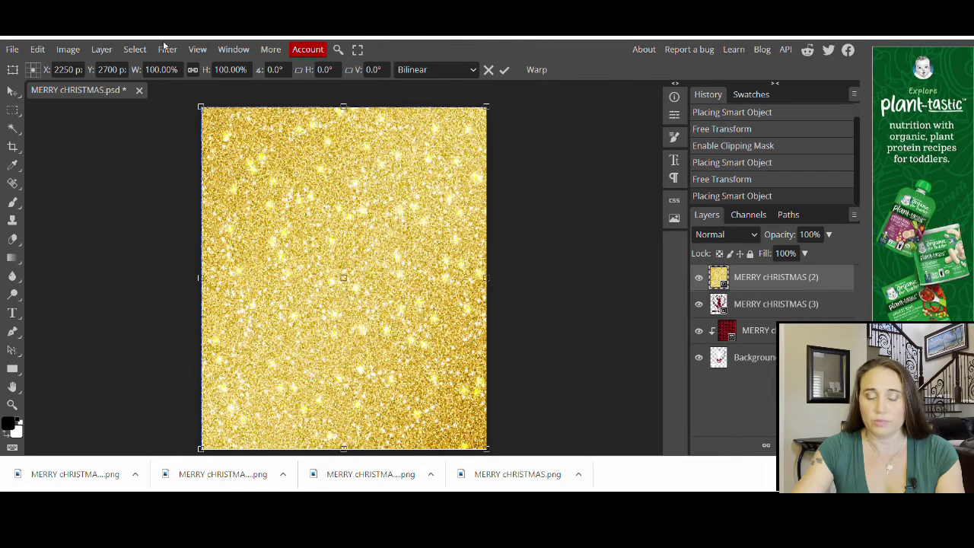
left_click(101, 49)
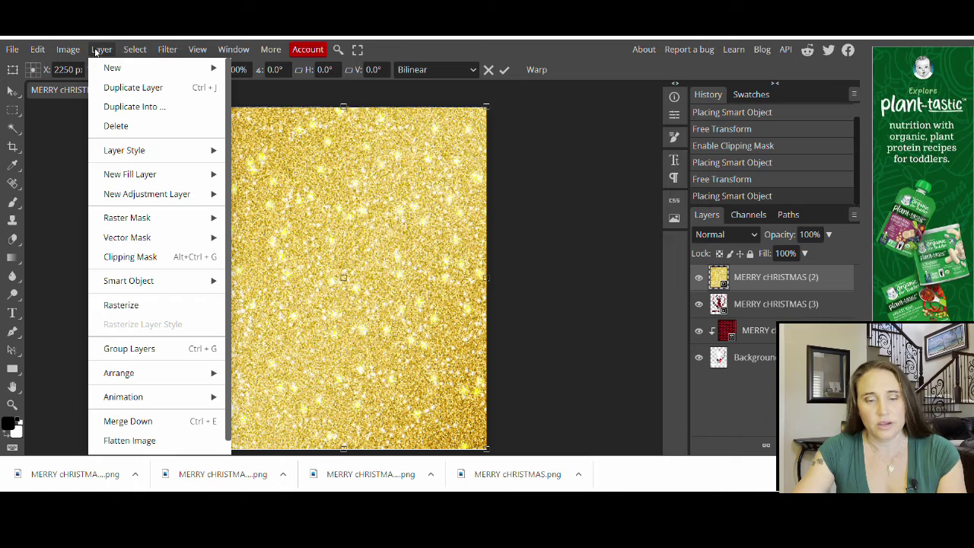
left_click(126, 260)
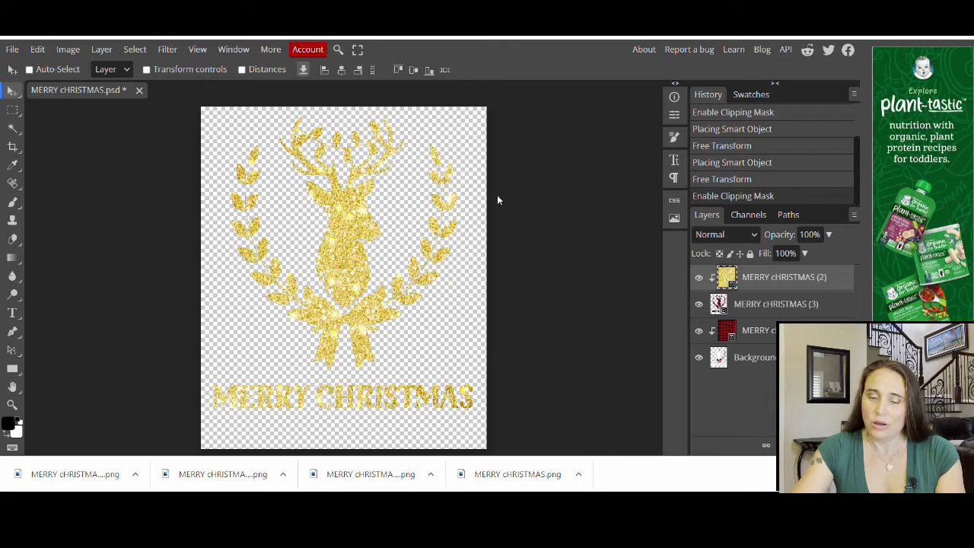
Export the gold glitter reindeer design as a 4500 × 5400 px PNG at 100% quality
left_click(11, 50)
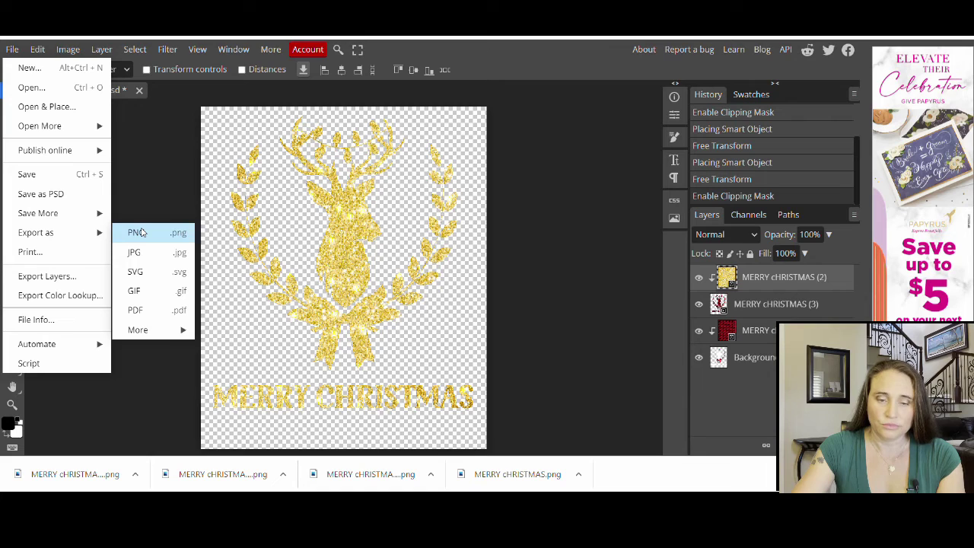
left_click(141, 232)
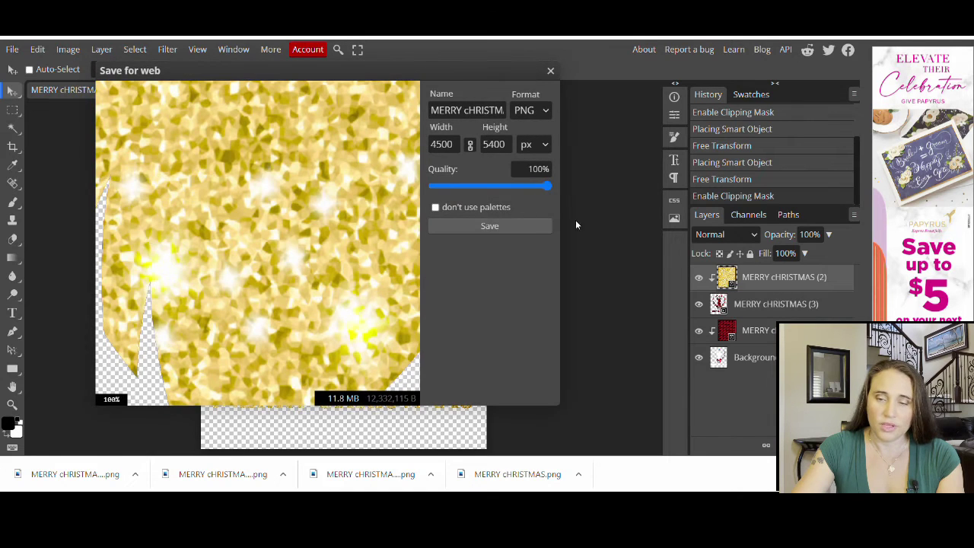
left_click(532, 228)
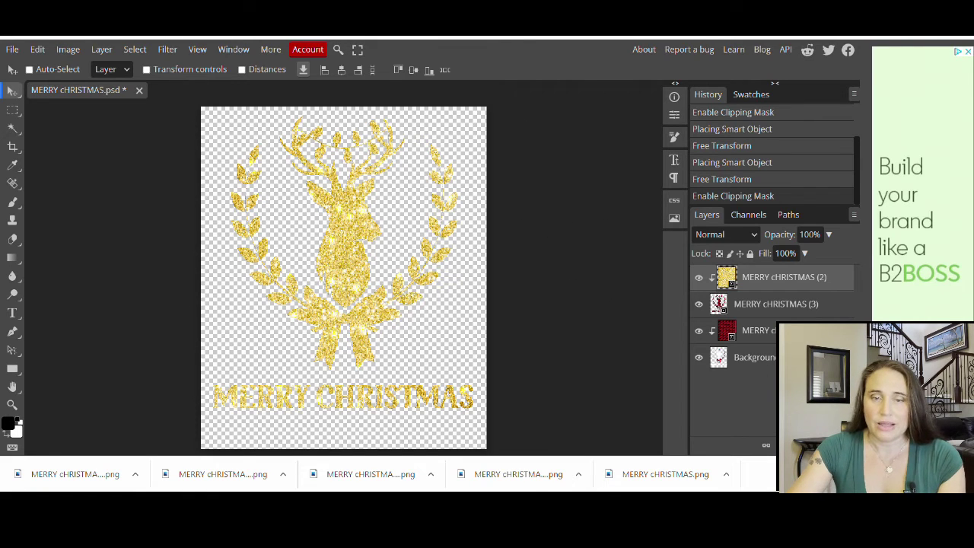
Switch to Canva and delete the reindeer artwork and the MERRY CHRISTMAS text from page 1
key("ctrl+Tab")
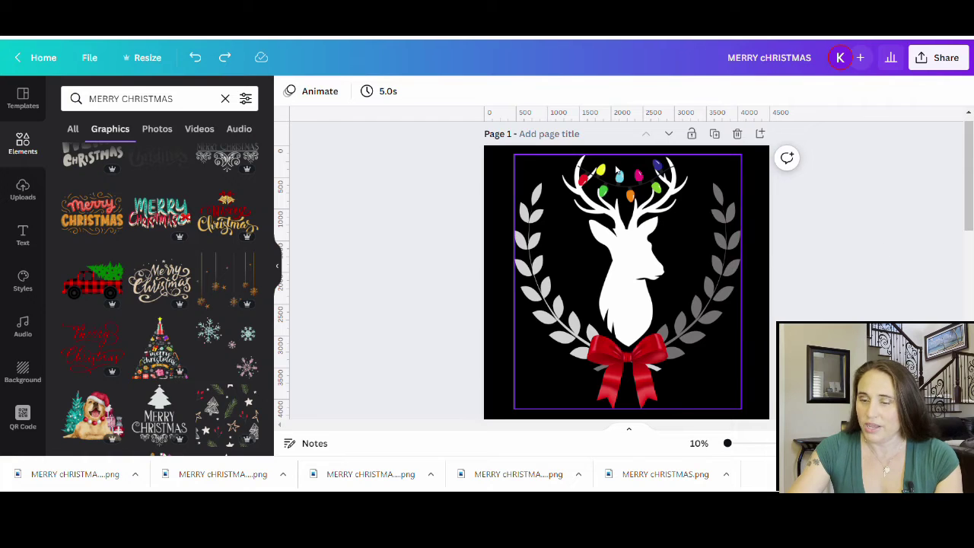
scroll(648, 267, "down", 3)
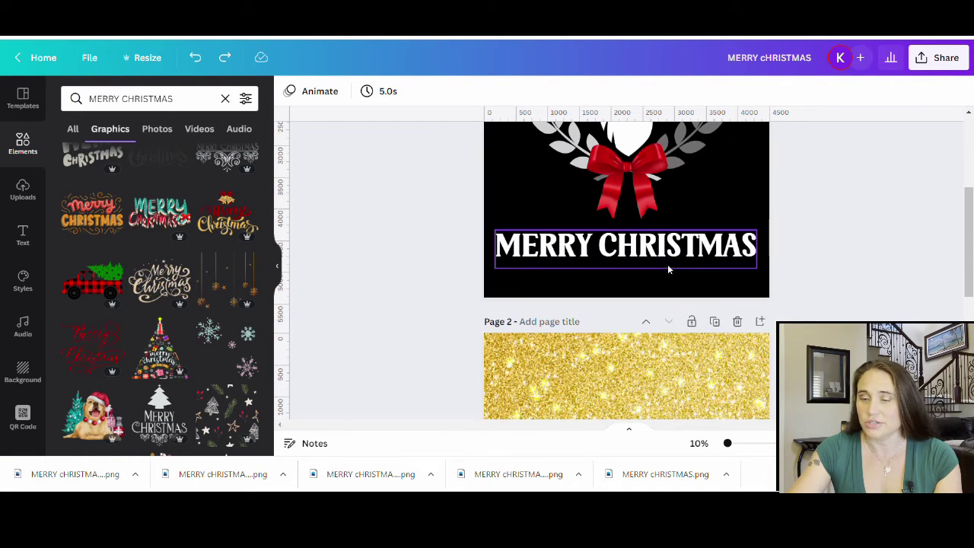
scroll(654, 259, "up", 3)
scroll(624, 236, "down", 1)
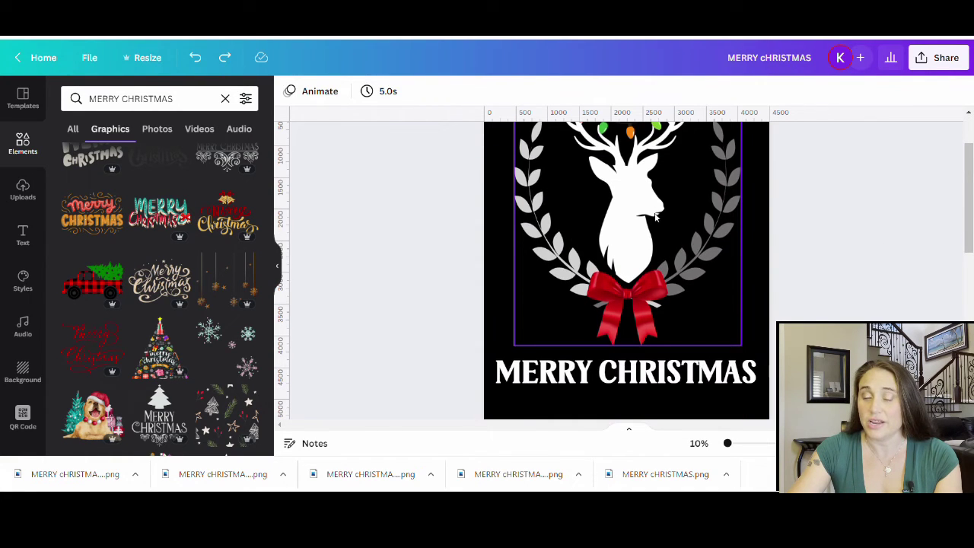
left_click(623, 236)
key("Delete")
left_click(602, 395)
key("Delete")
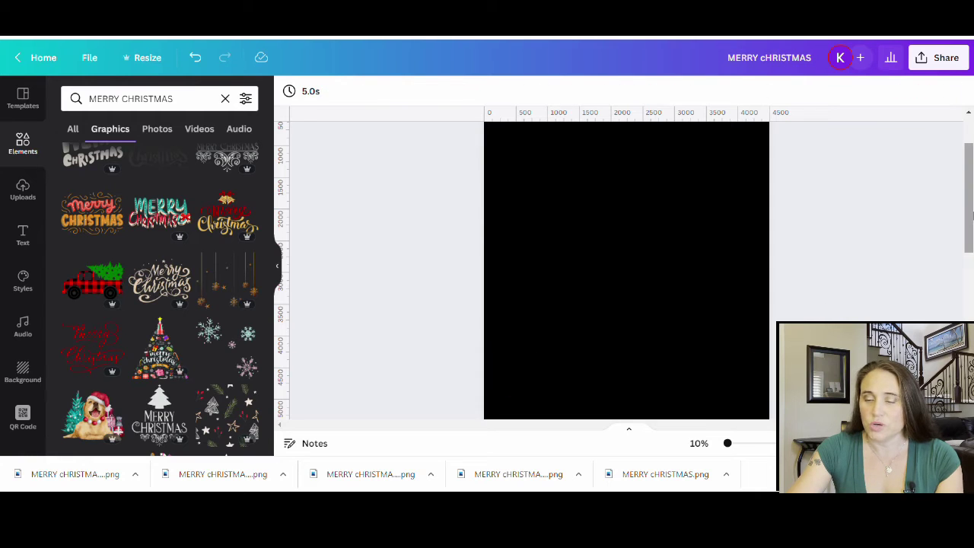
Delete the gold glitter texture from page 2
scroll(824, 281, "down", 3)
left_click(729, 315)
key("Delete")
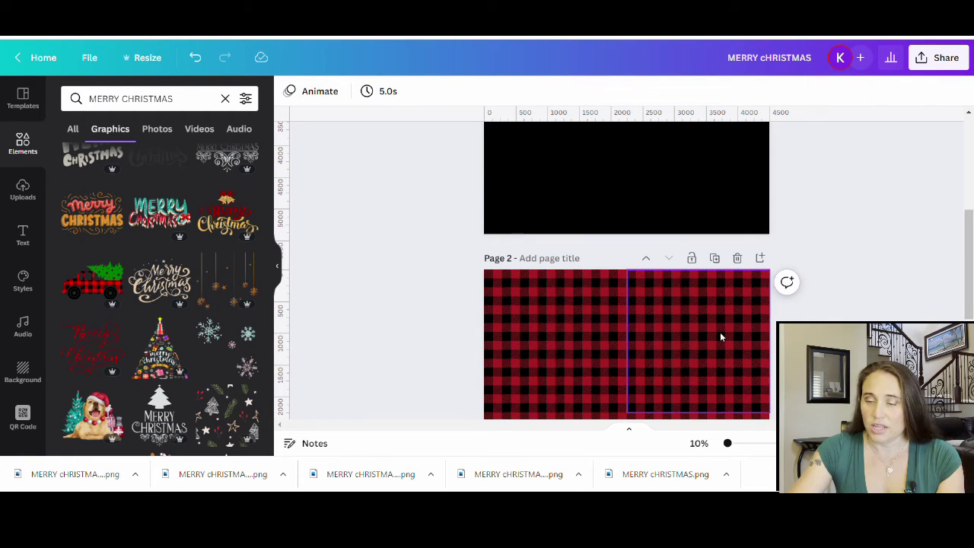
Delete all the buffalo plaid tiles from page 2, leaving only the black background
scroll(720, 320, "down", 2)
left_click(663, 259)
key("Delete")
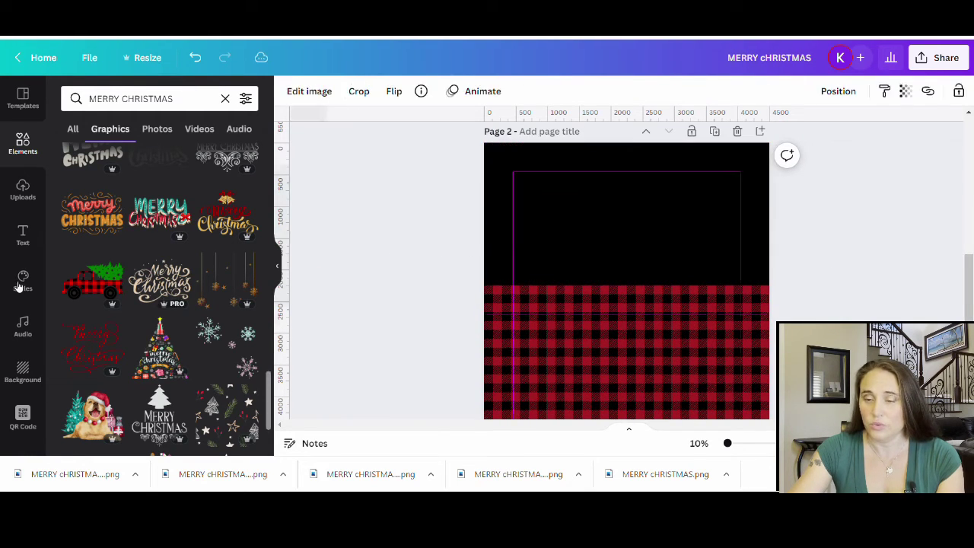
left_click(631, 320)
left_click(573, 322)
key("Delete")
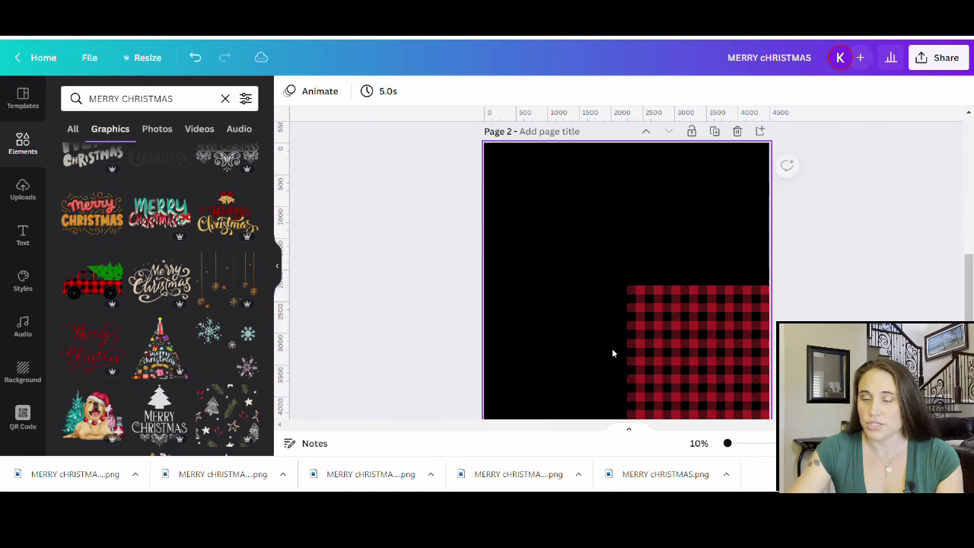
left_click(645, 355)
key("Delete")
scroll(429, 282, "down", 3)
left_click(576, 338)
key("Delete")
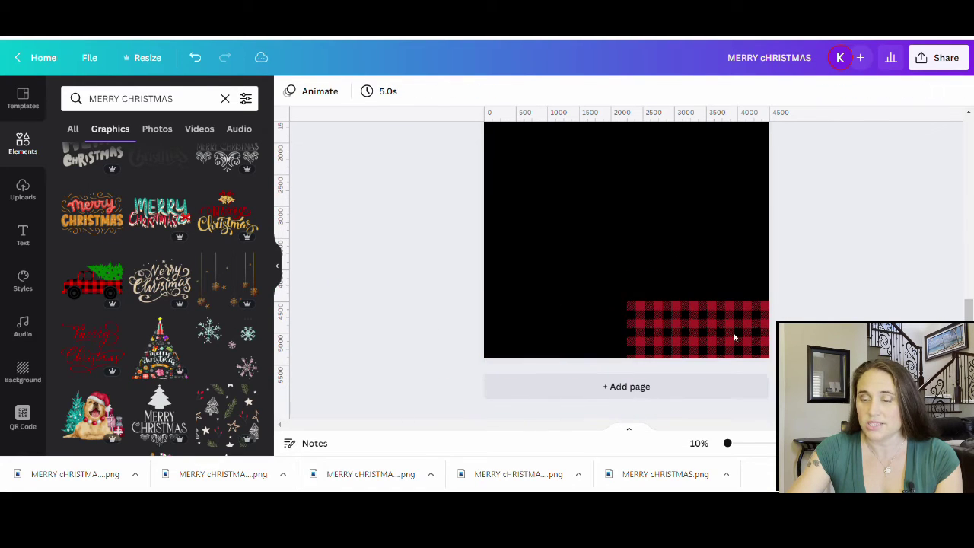
left_click(733, 335)
key("Delete")
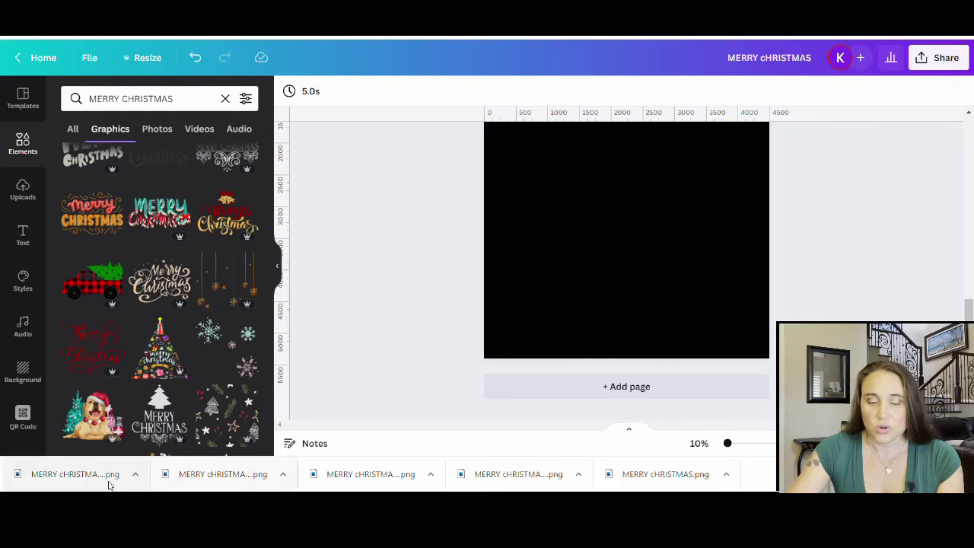
Upload the exported gold glitter reindeer PNG straight onto page 2
left_click_drag(109, 482, 641, 210)
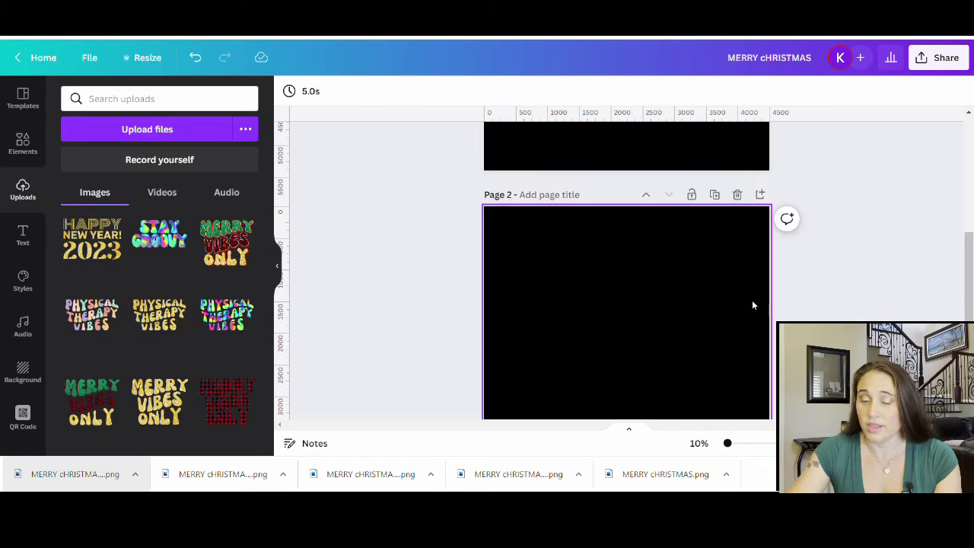
left_click(277, 266)
scroll(588, 337, "down", 1)
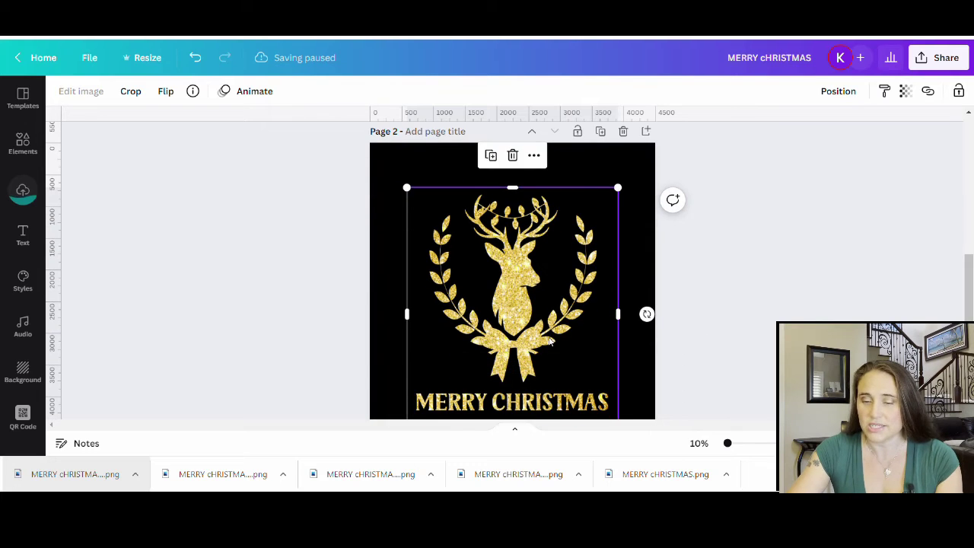
Align the gold glitter design to the upper-left corner of page 2 and enlarge it to fill the page
scroll(548, 329, "up", 1)
left_click_drag(561, 358, 533, 312)
scroll(556, 316, "down", 2)
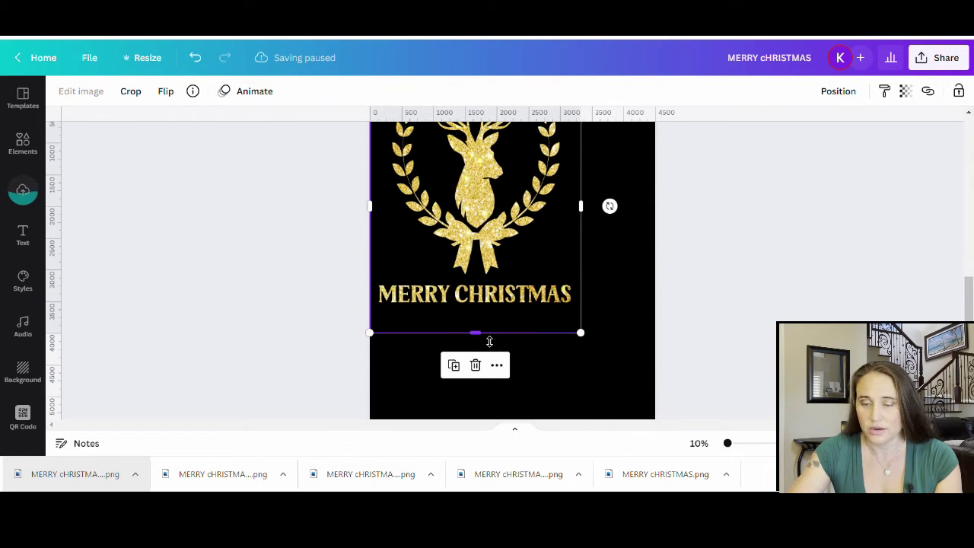
left_click_drag(488, 335, 489, 318)
left_click_drag(585, 328, 663, 409)
left_click(772, 363)
Upload the exported buffalo plaid reindeer PNG onto the black page 1
scroll(771, 364, "down", 3)
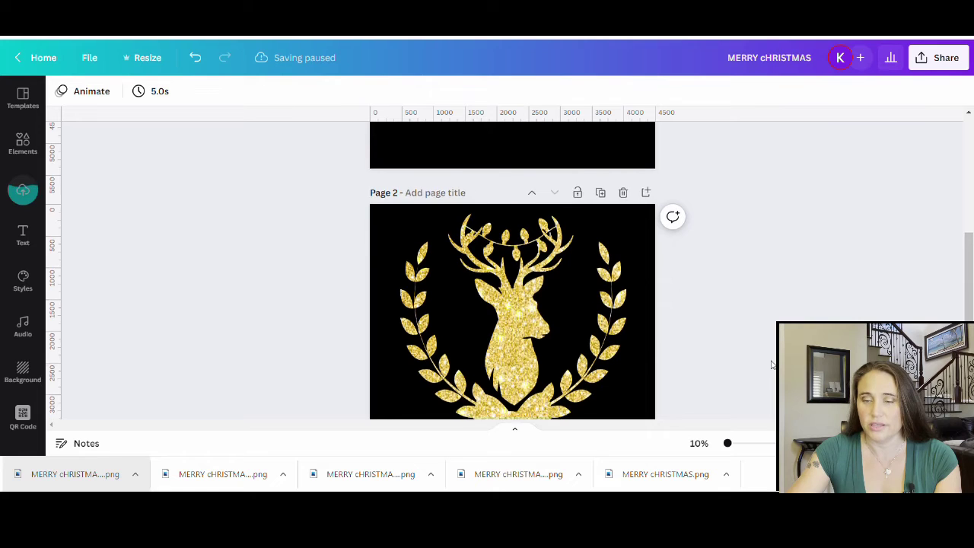
scroll(772, 364, "down", 5)
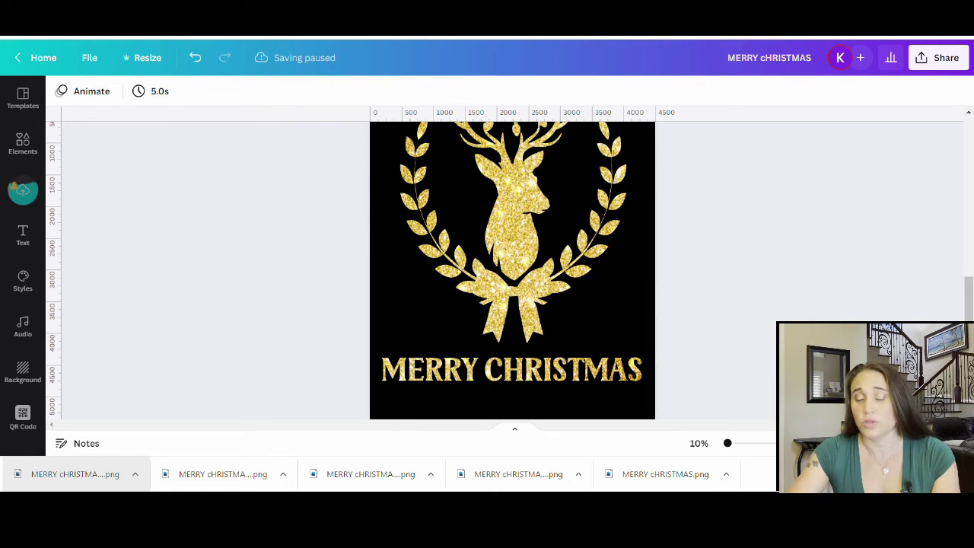
scroll(510, 271, "up", 2)
scroll(513, 271, "down", 2)
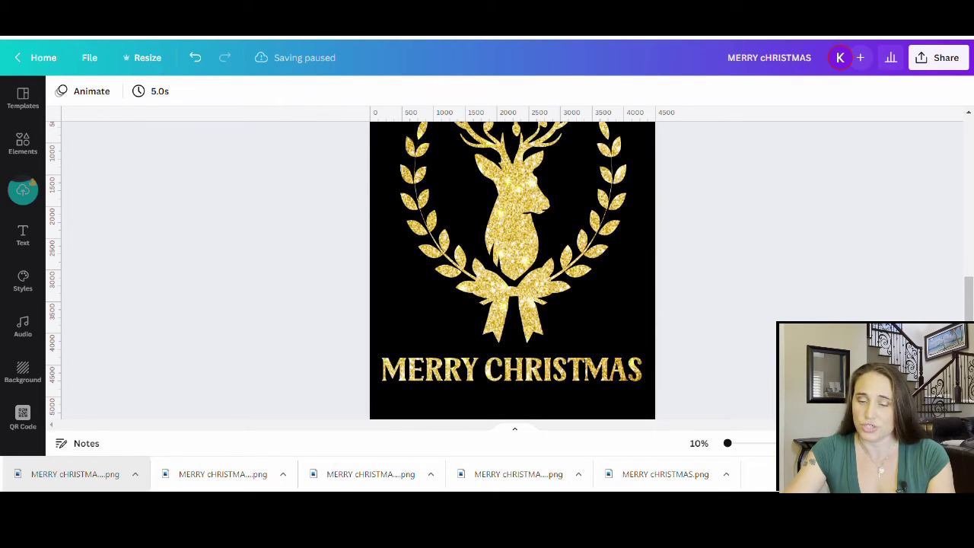
scroll(512, 271, "up", 2)
scroll(520, 251, "down", 5)
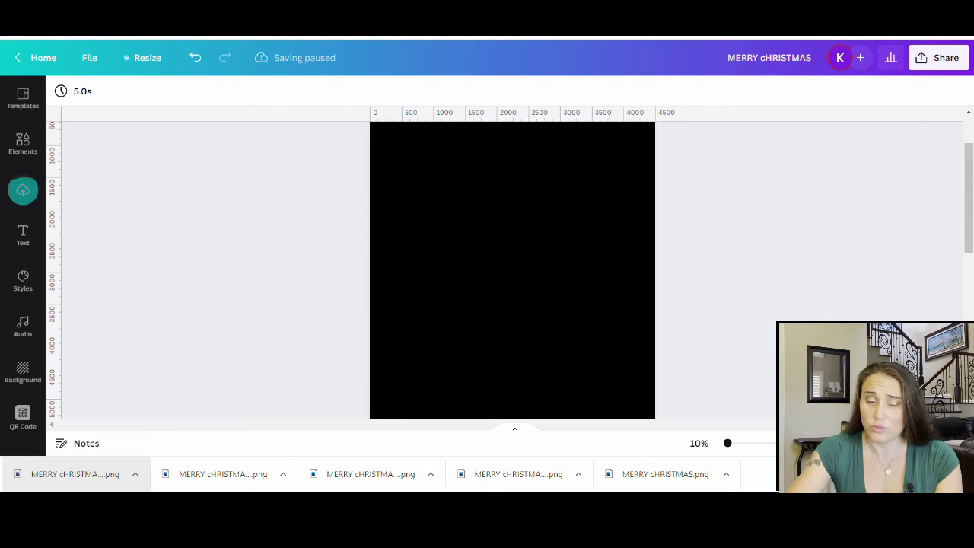
left_click_drag(202, 475, 460, 346)
left_click_drag(611, 275, 601, 278)
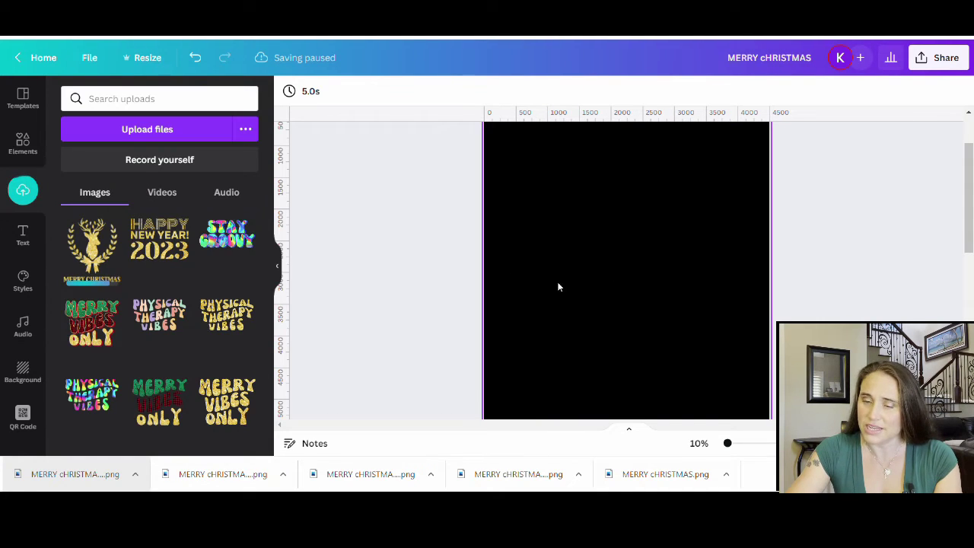
left_click(279, 267)
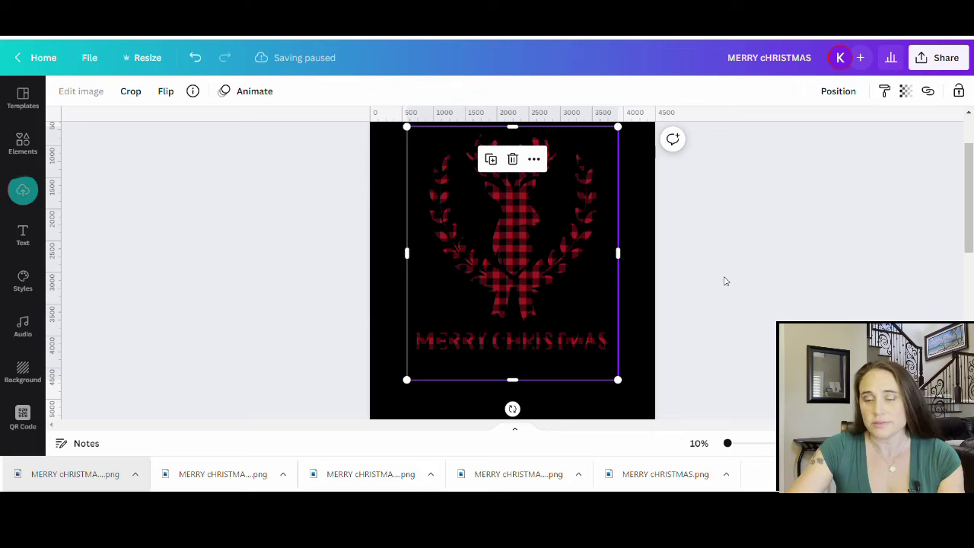
left_click(749, 279)
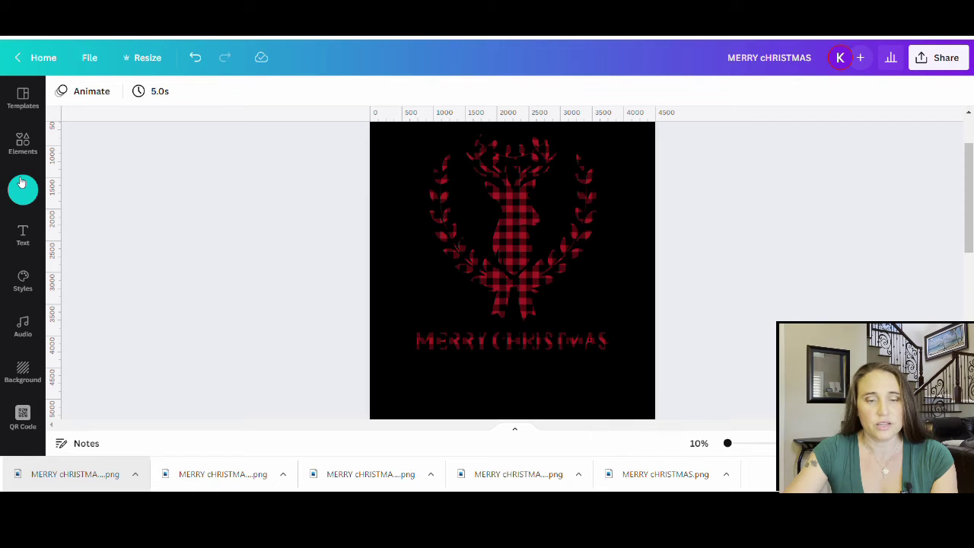
Add a Glow shadow effect to the buffalo plaid reindeer image on page 1 and make its color white
left_click(547, 236)
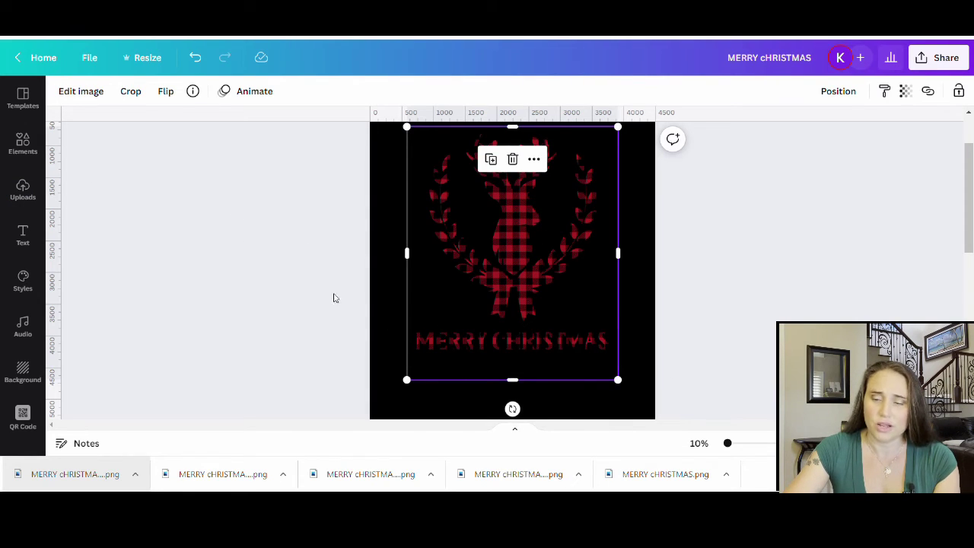
left_click(68, 91)
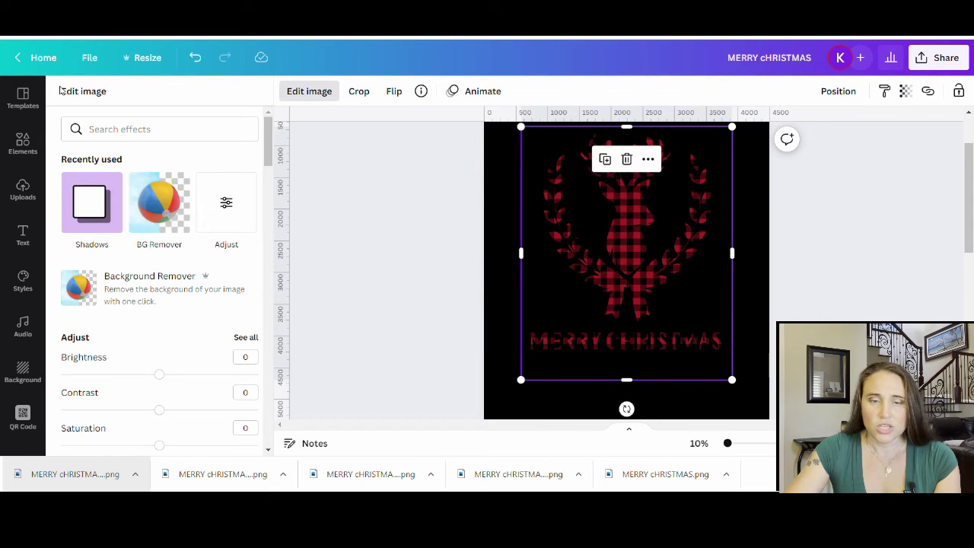
left_click(104, 207)
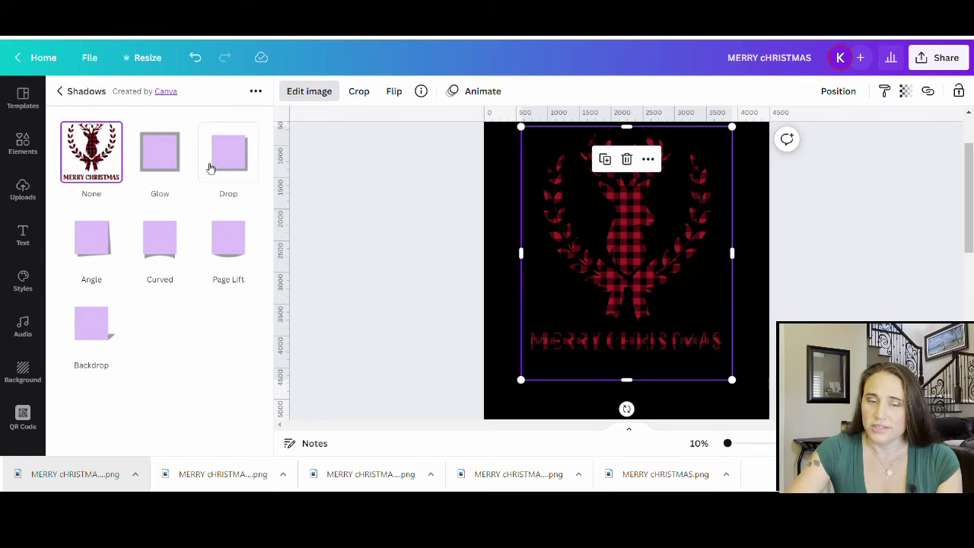
left_click(173, 159)
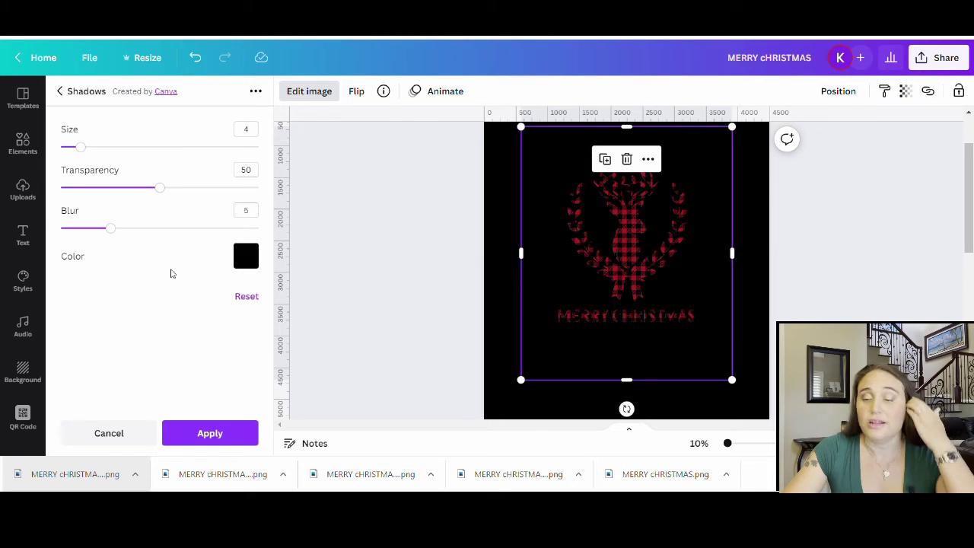
left_click(246, 256)
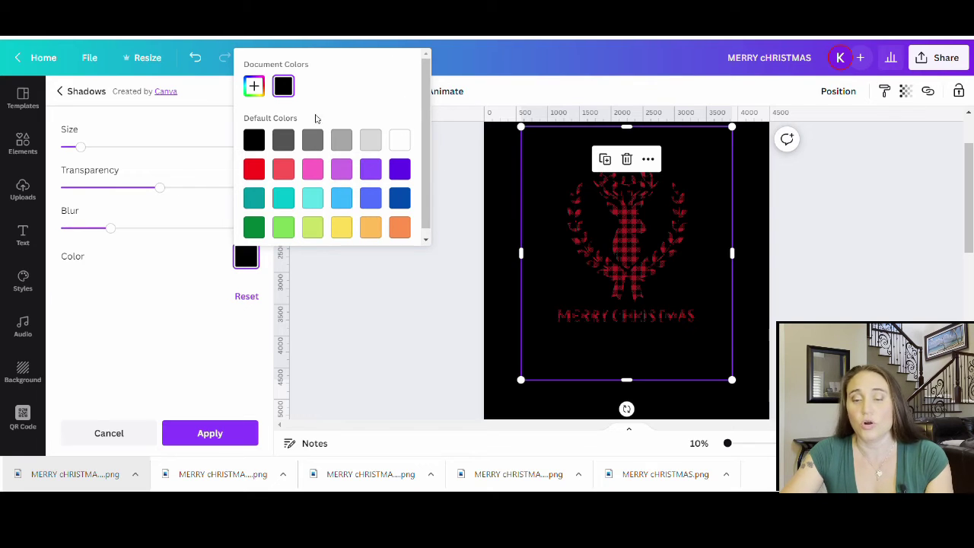
left_click(405, 144)
left_click(109, 336)
Set the white glow's blur to 0, transparency to 100 and size to 7, and apply the effect
left_click_drag(110, 228, 61, 228)
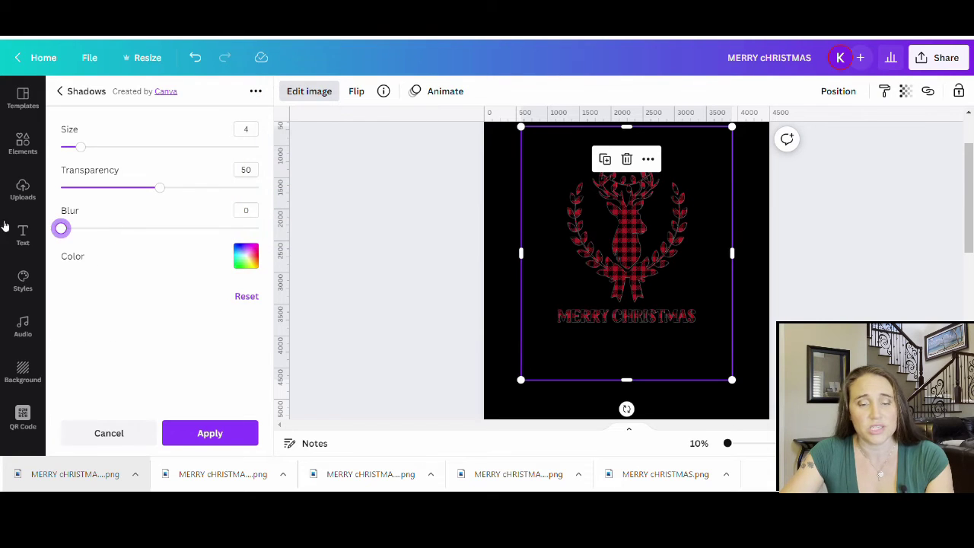
left_click_drag(161, 193, 307, 188)
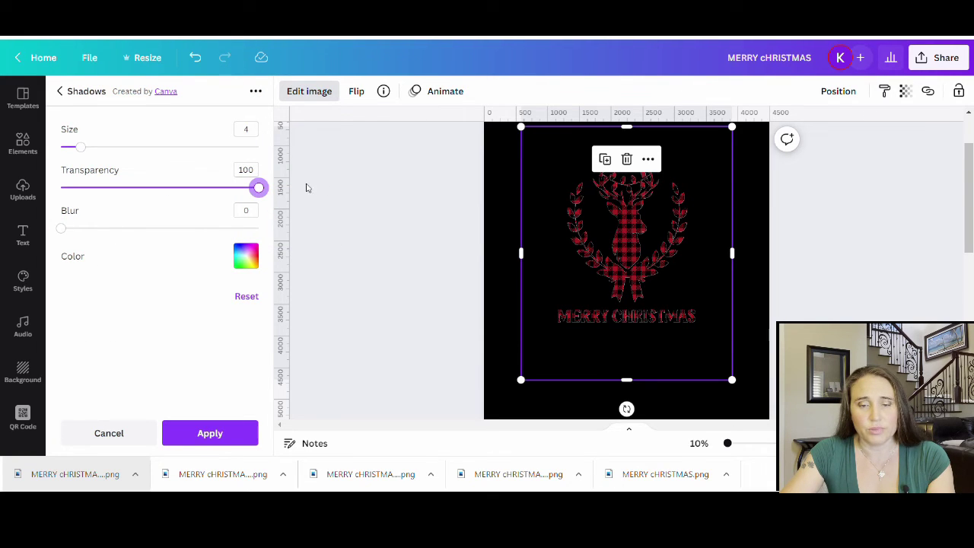
left_click(112, 147)
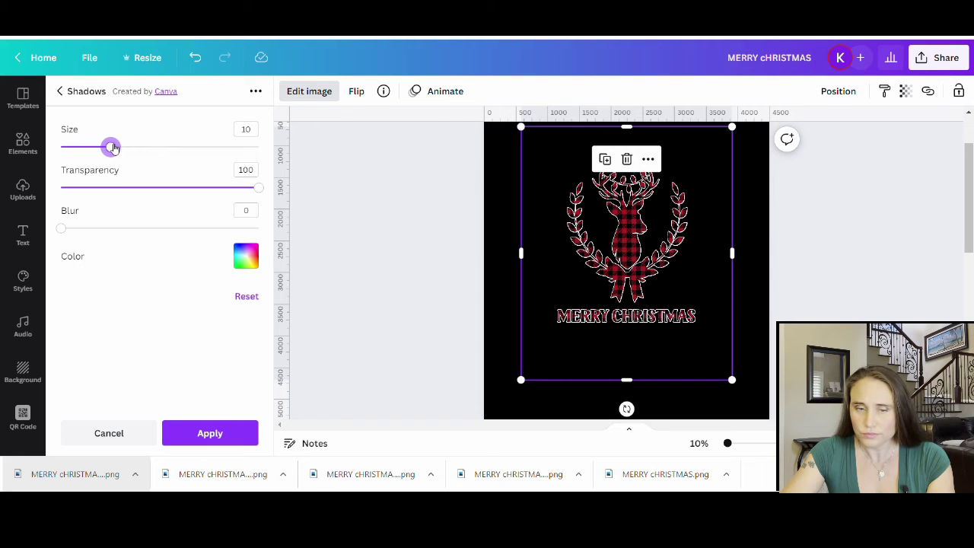
left_click_drag(113, 147, 97, 147)
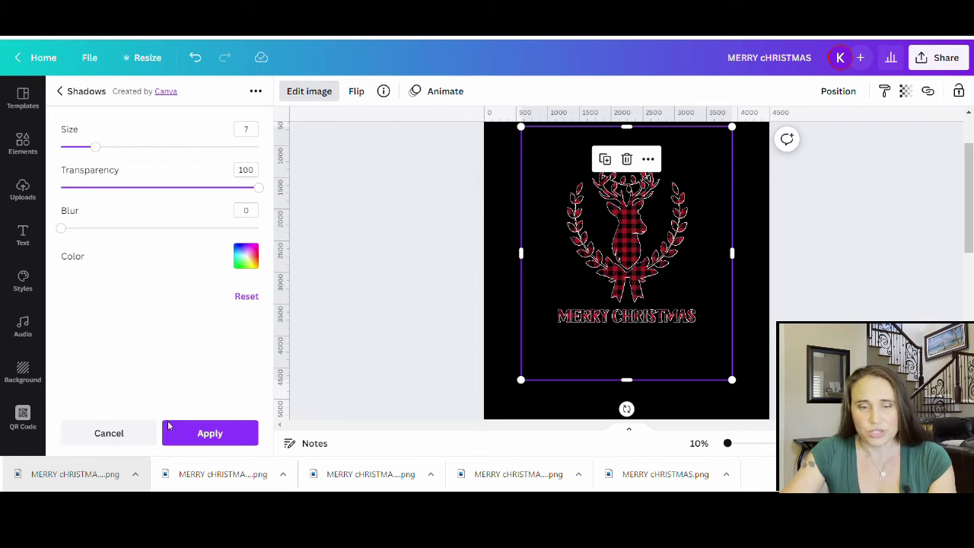
left_click(196, 435)
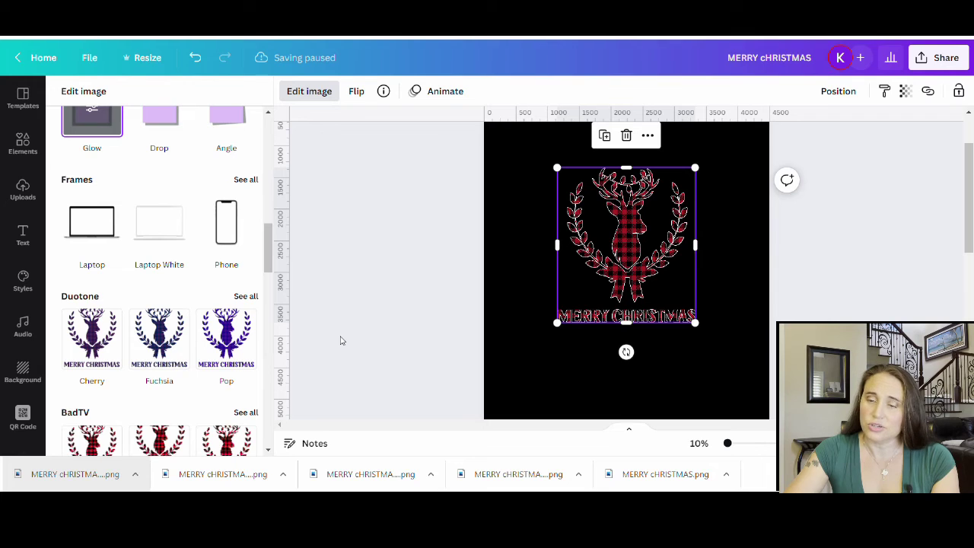
Move the outlined plaid design toward the page's upper-left corner, enlarge it to nearly fill page 1, and center it horizontally
left_click_drag(537, 345, 473, 284)
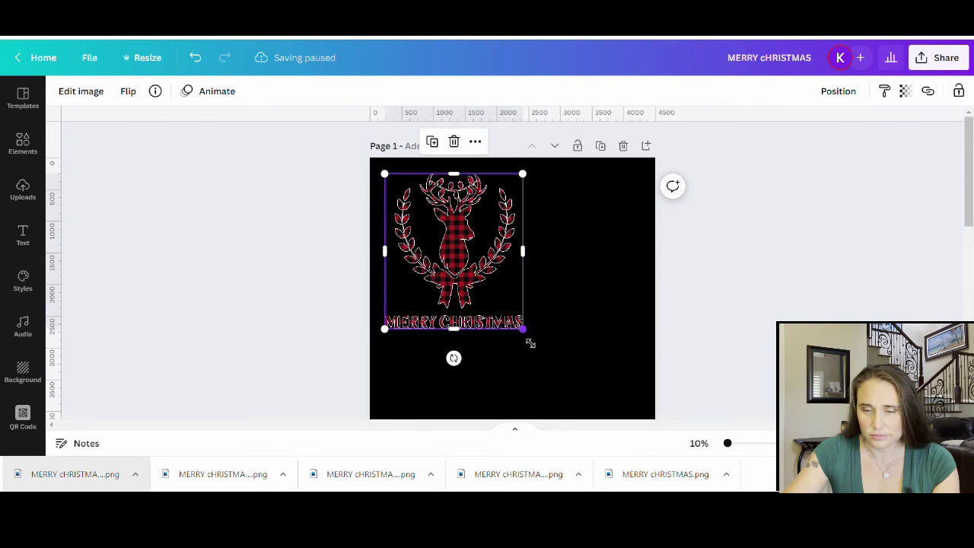
left_click_drag(524, 331, 628, 434)
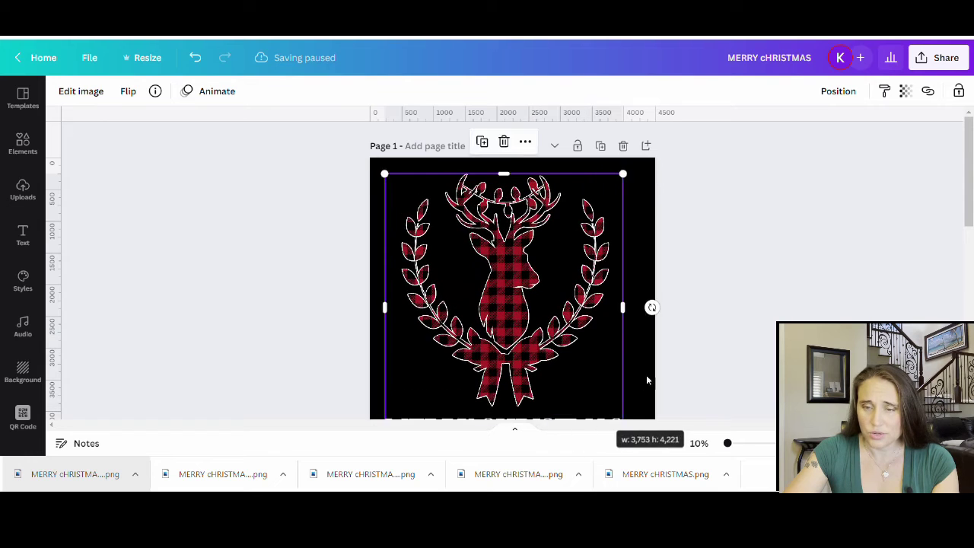
scroll(639, 343, "down", 3)
left_click_drag(624, 316, 649, 344)
left_click_drag(621, 253, 609, 254)
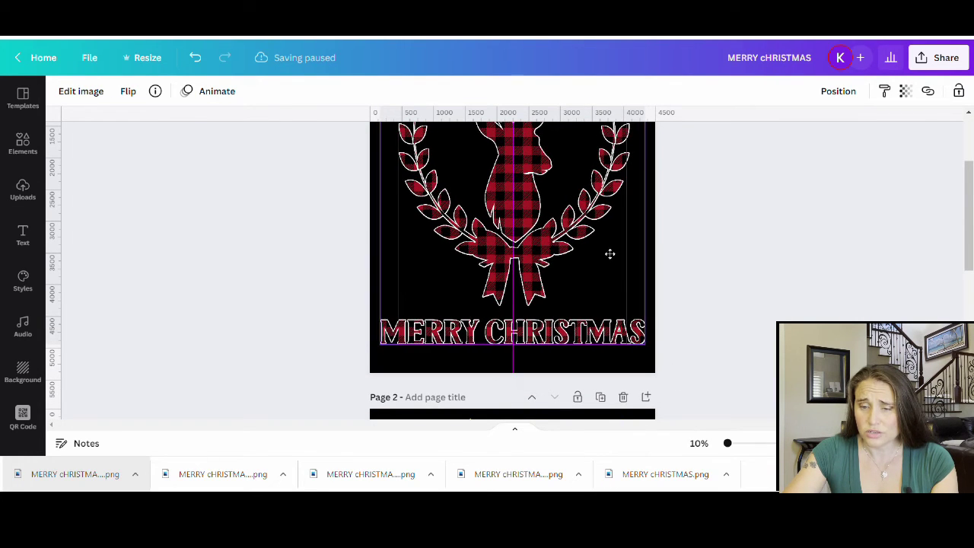
left_click(819, 307)
Examine the white-outlined buffalo plaid design on page 1 and the gold glitter design on page 2 against their black backgrounds
scroll(819, 306, "up", 3)
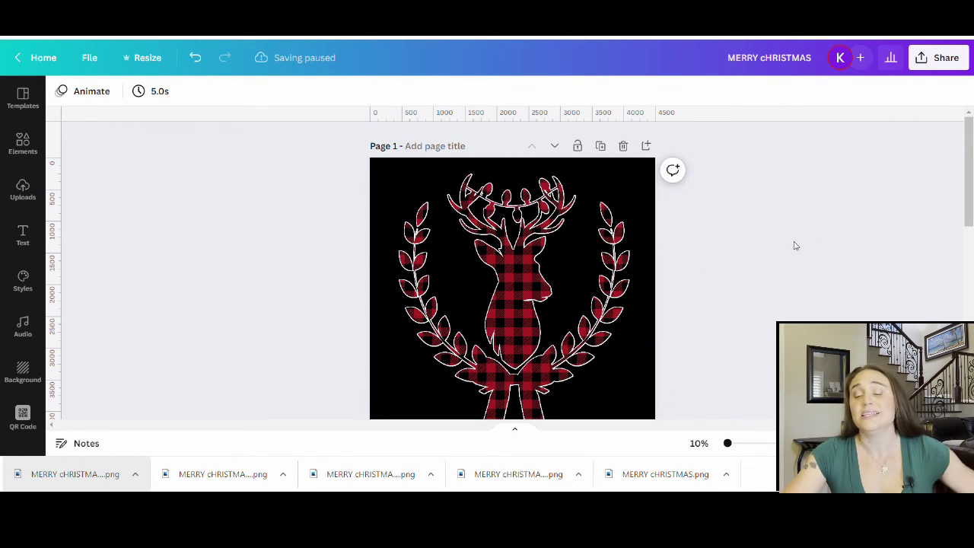
scroll(796, 217, "down", 2)
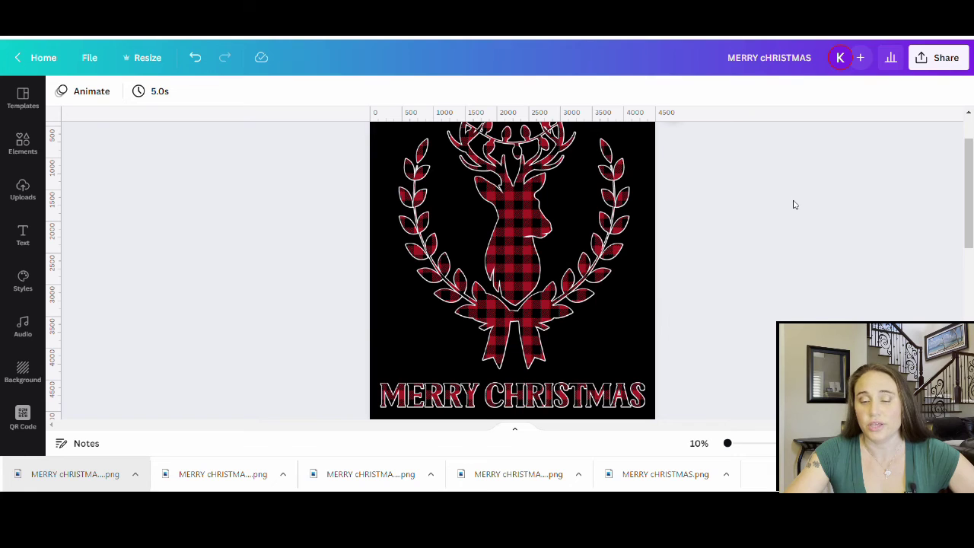
scroll(800, 235, "up", 2)
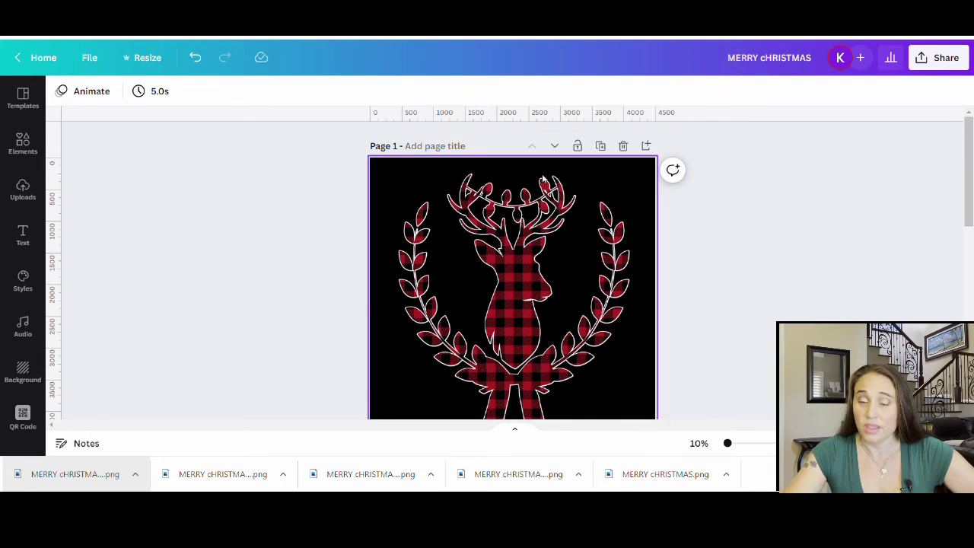
scroll(645, 185, "down", 2)
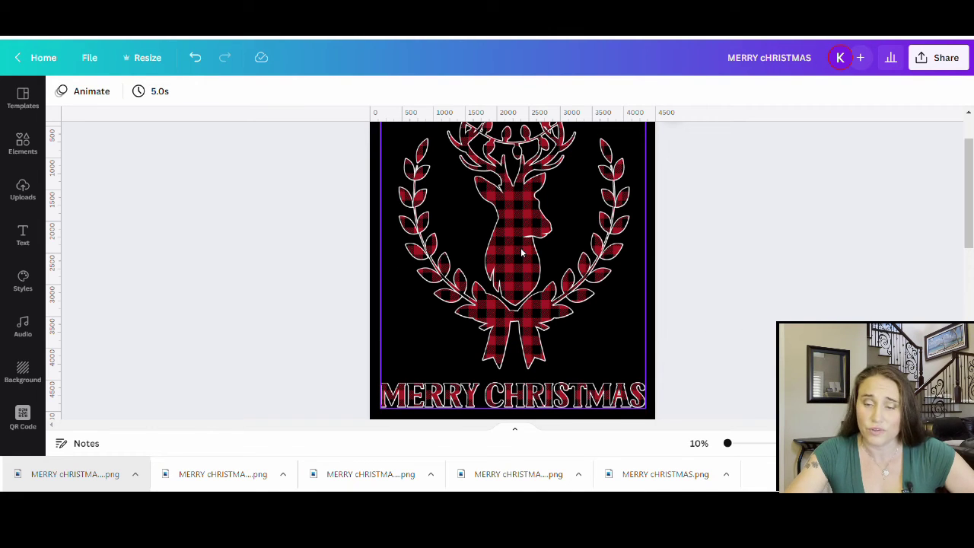
scroll(714, 249, "down", 5)
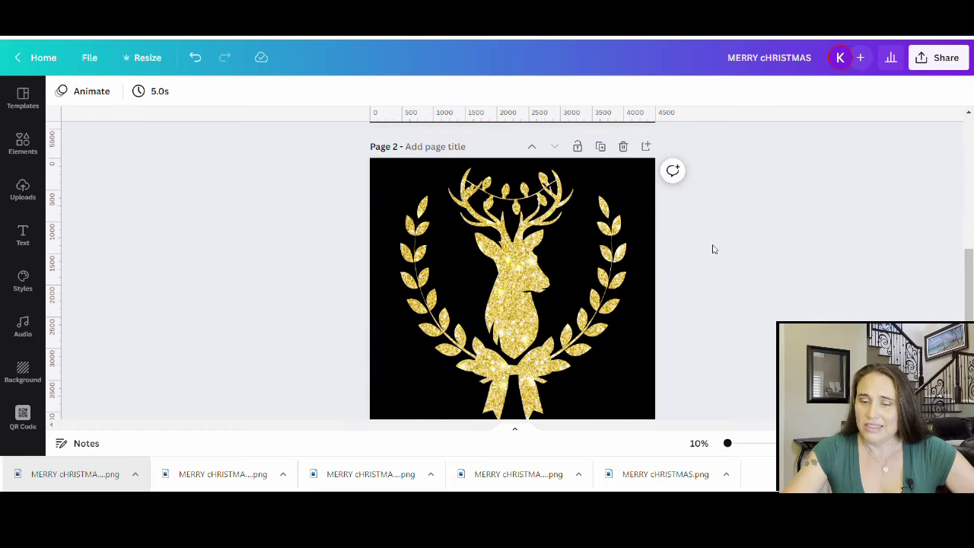
scroll(752, 282, "up", 3)
scroll(761, 309, "down", 3)
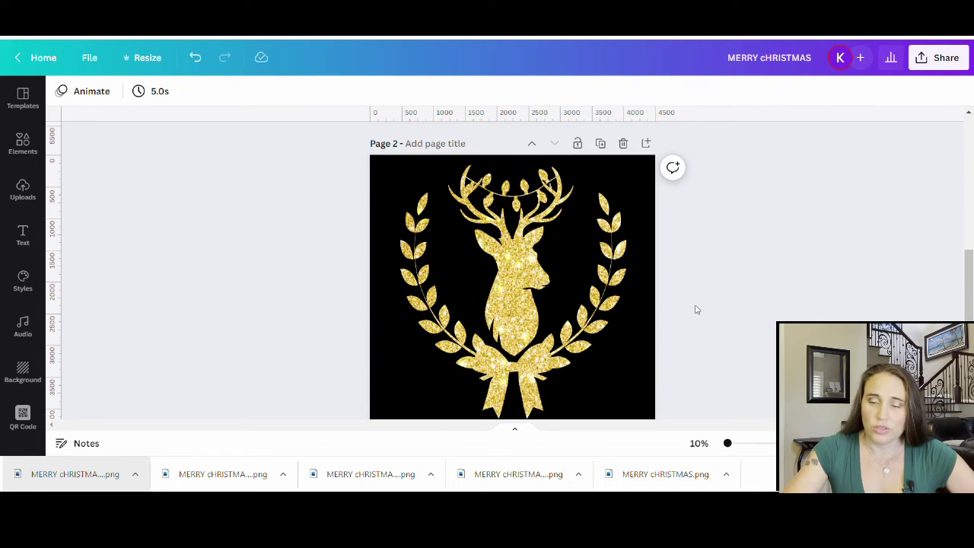
scroll(515, 290, "down", 1)
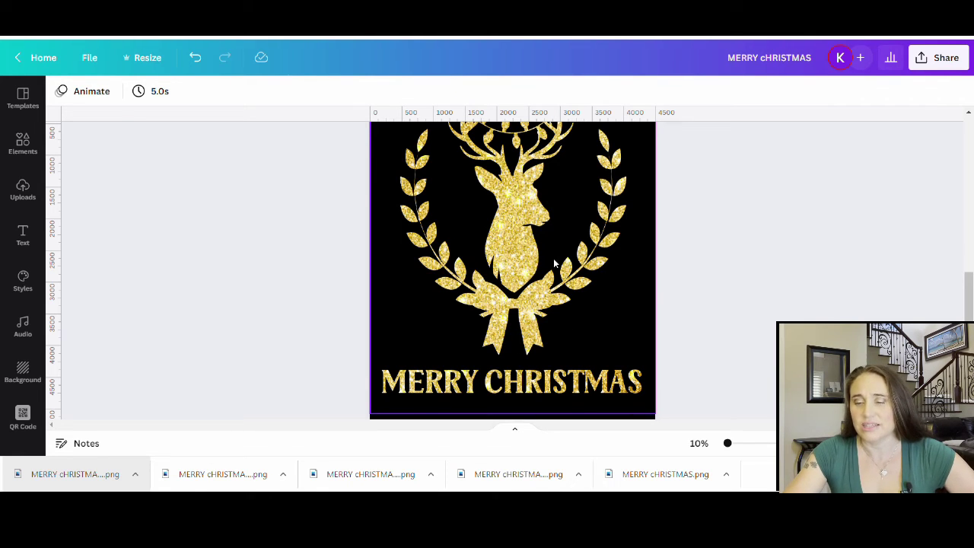
scroll(555, 263, "up", 1)
scroll(606, 295, "down", 1)
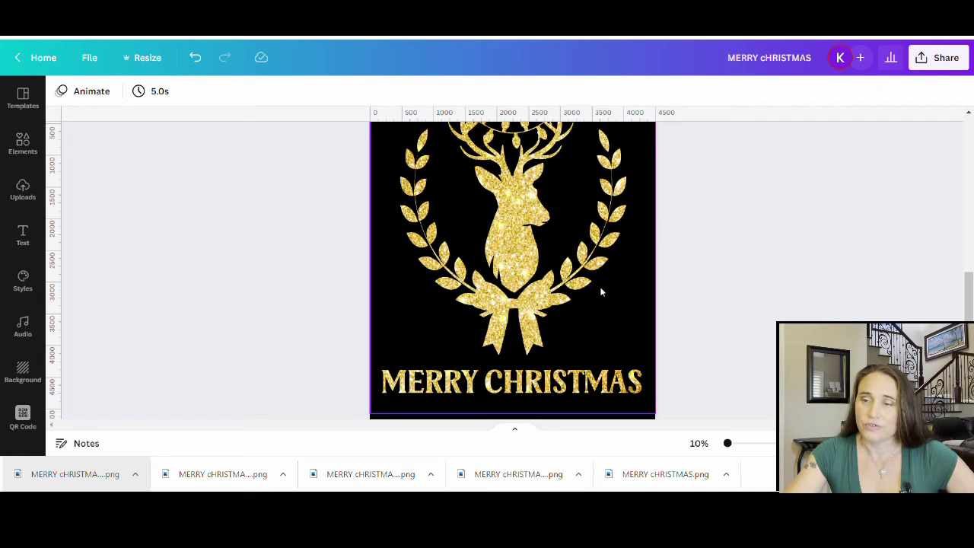
scroll(567, 281, "up", 5)
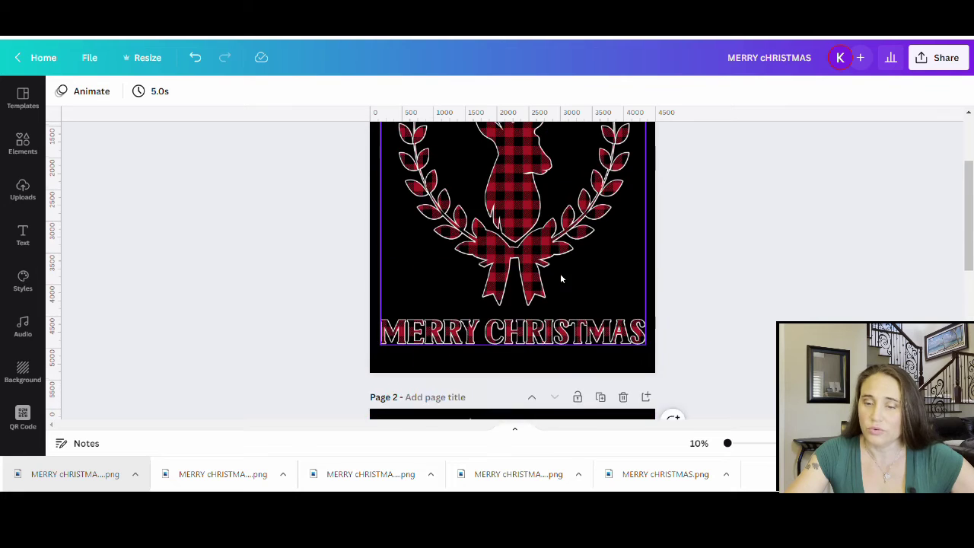